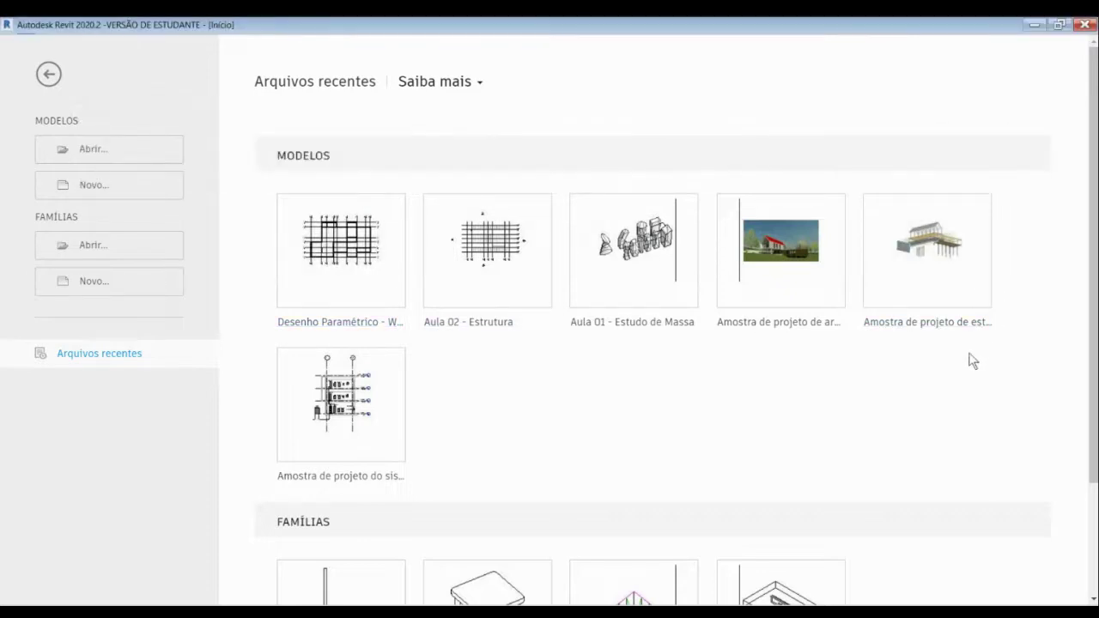
- Start a new project and look through the template choices offered for it
scroll(897, 368, down, 3)
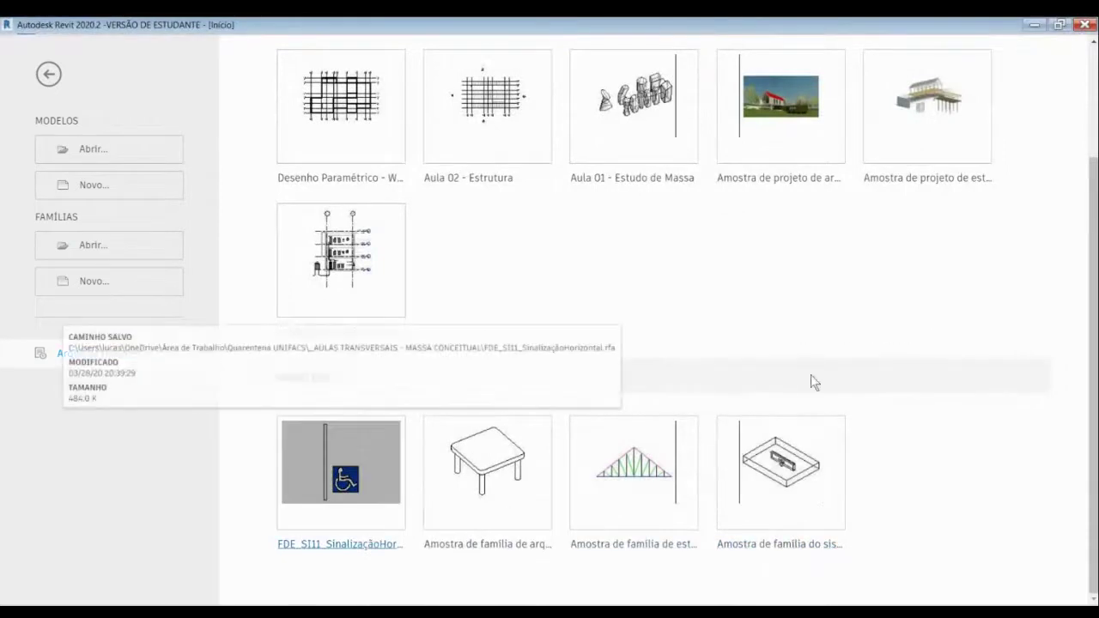
scroll(668, 292, up, 3)
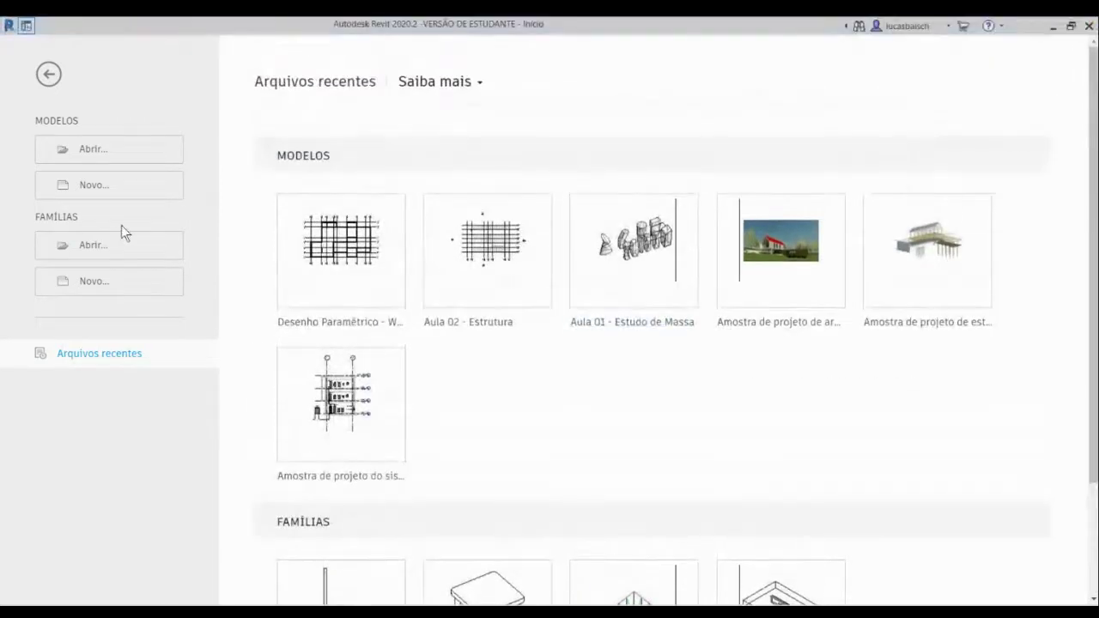
click(71, 186)
drag(571, 247, 572, 207)
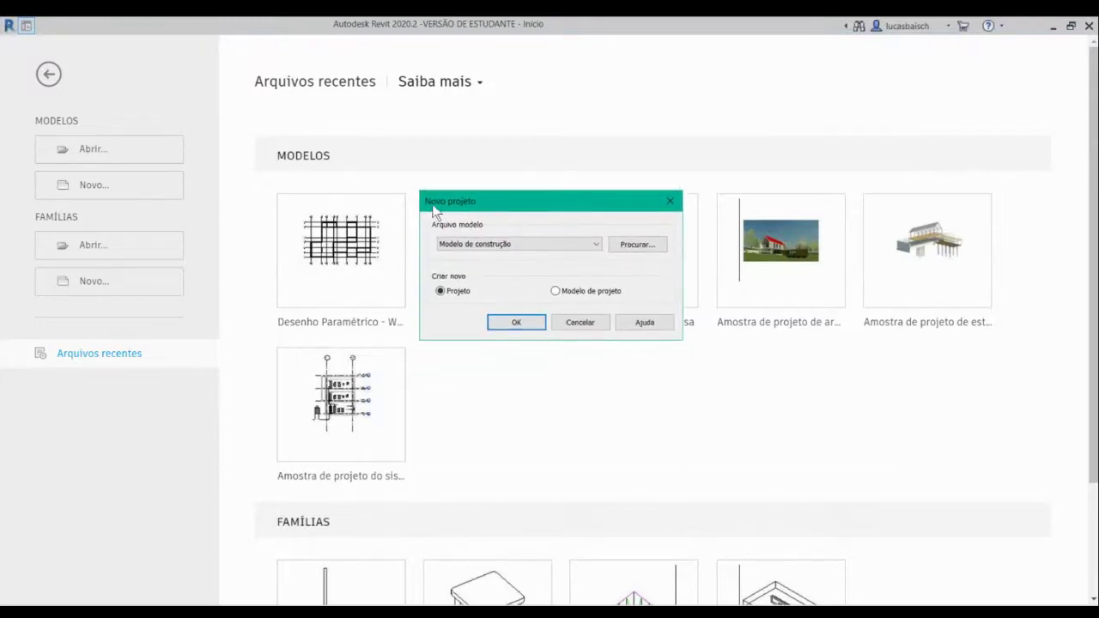
click(527, 245)
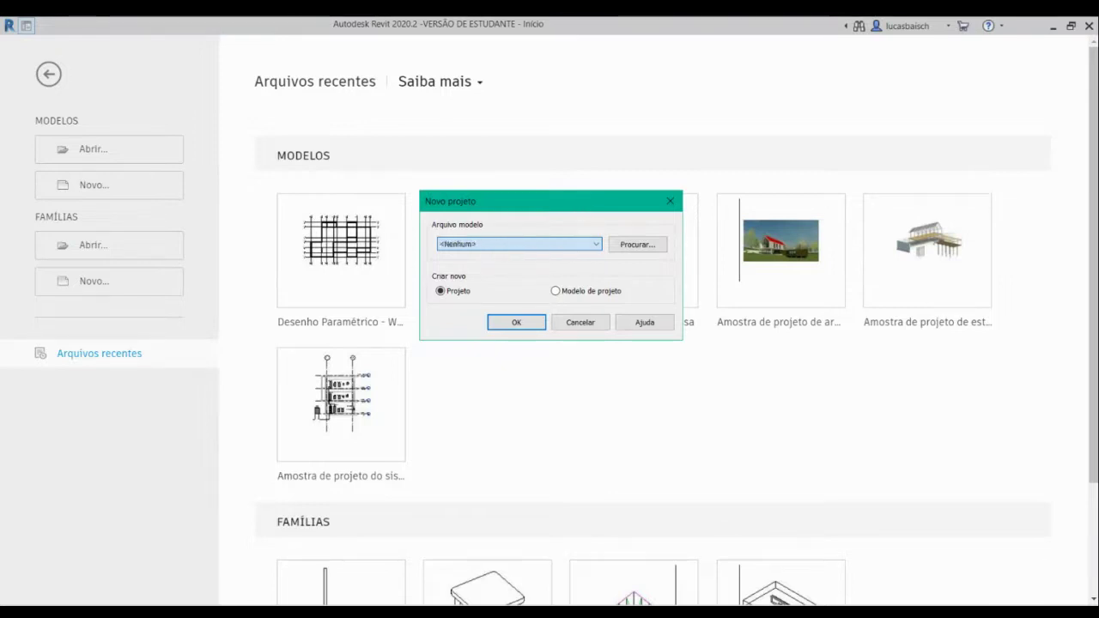
scroll(518, 245, down, 3)
scroll(518, 245, up, 1)
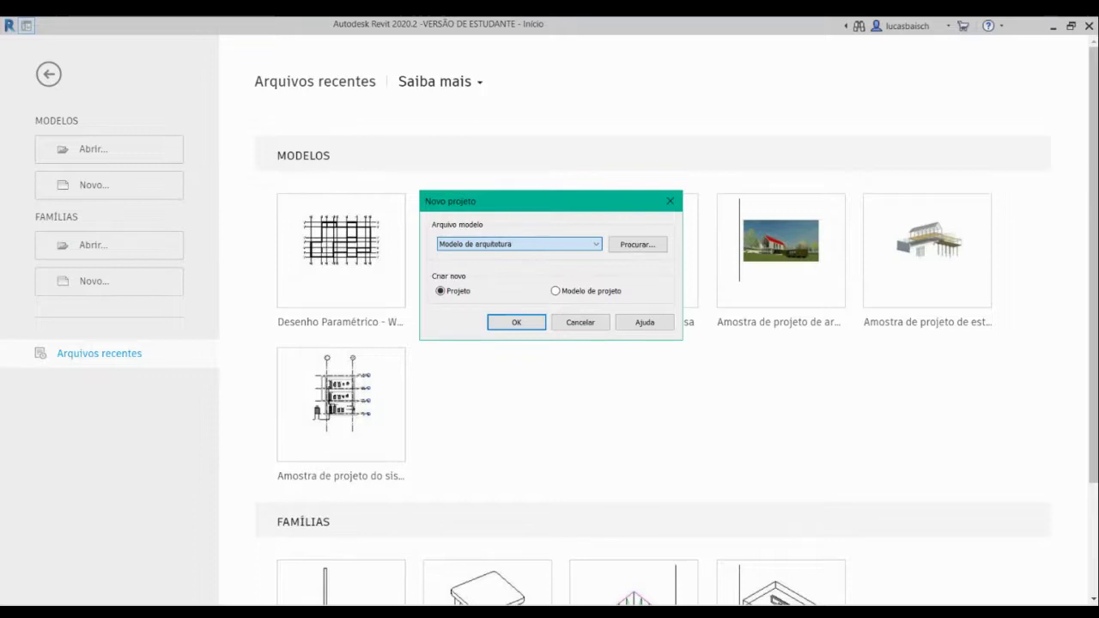
scroll(519, 245, up, 1)
scroll(518, 245, down, 3)
scroll(519, 245, up, 3)
- Create the project from the DefaultBRAPTB template file in the Brazil folder
click(647, 247)
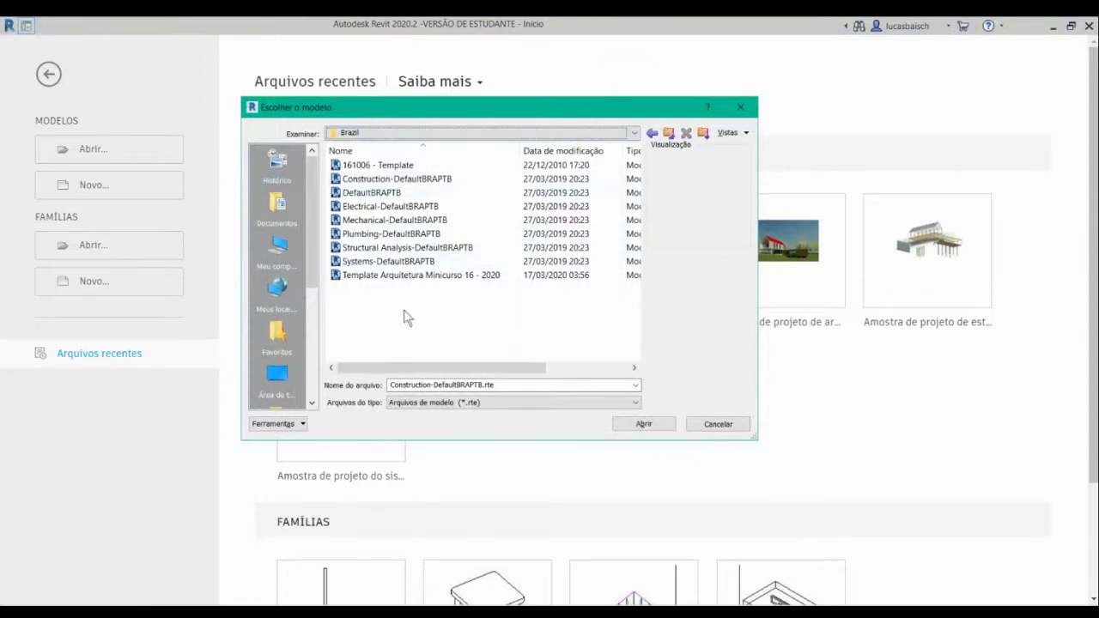
click(717, 424)
click(649, 245)
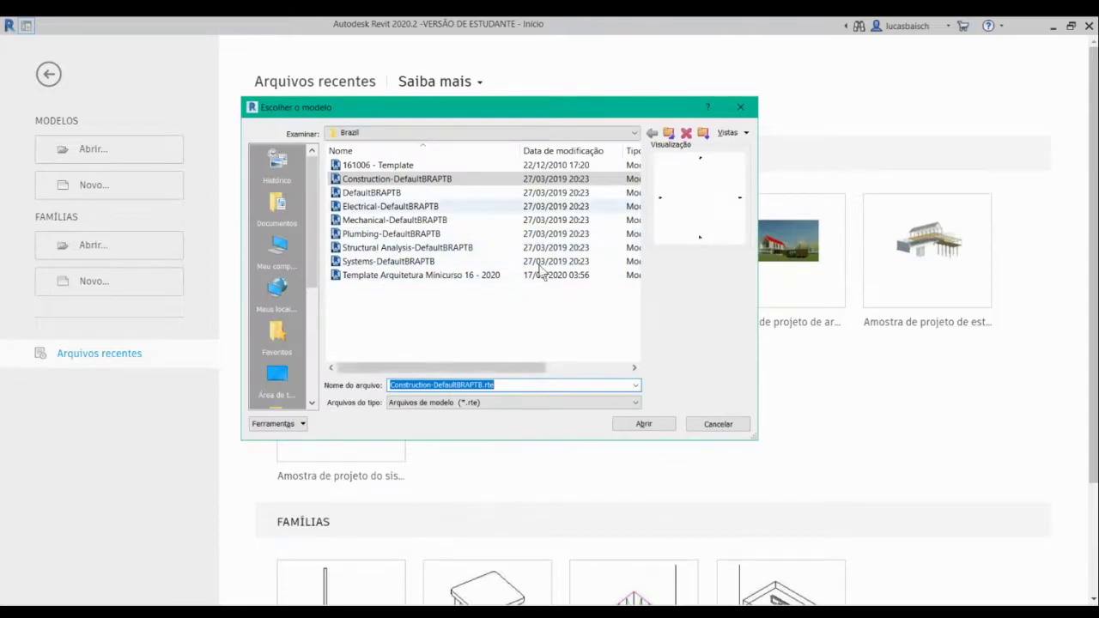
click(401, 194)
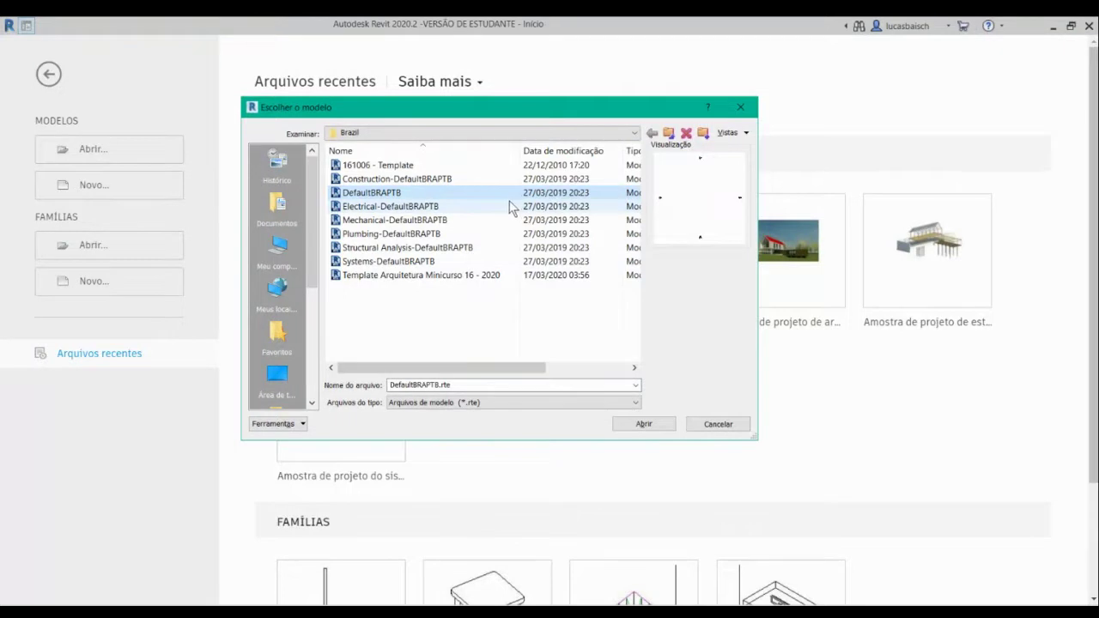
click(660, 425)
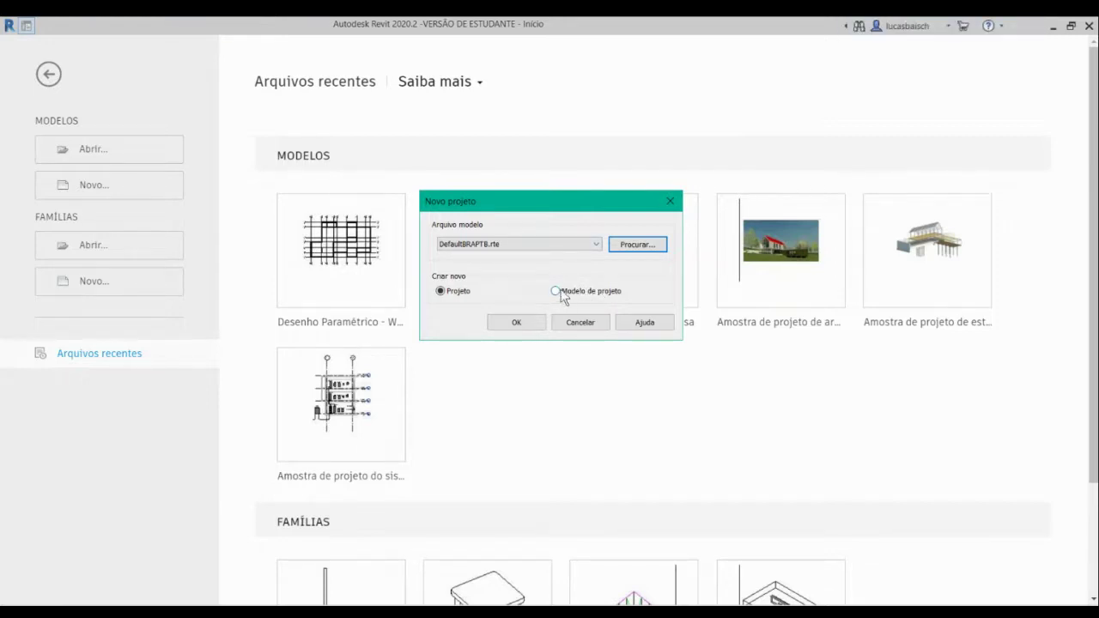
click(516, 321)
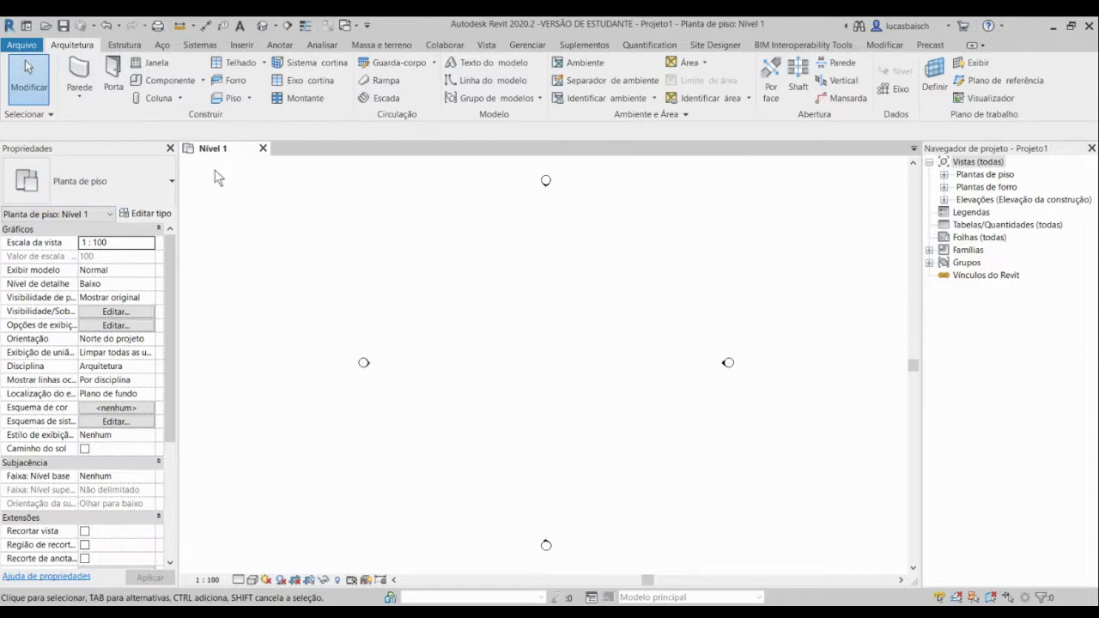
- Expand the floor plans in the project browser and review the Nível 1 view's properties
click(943, 175)
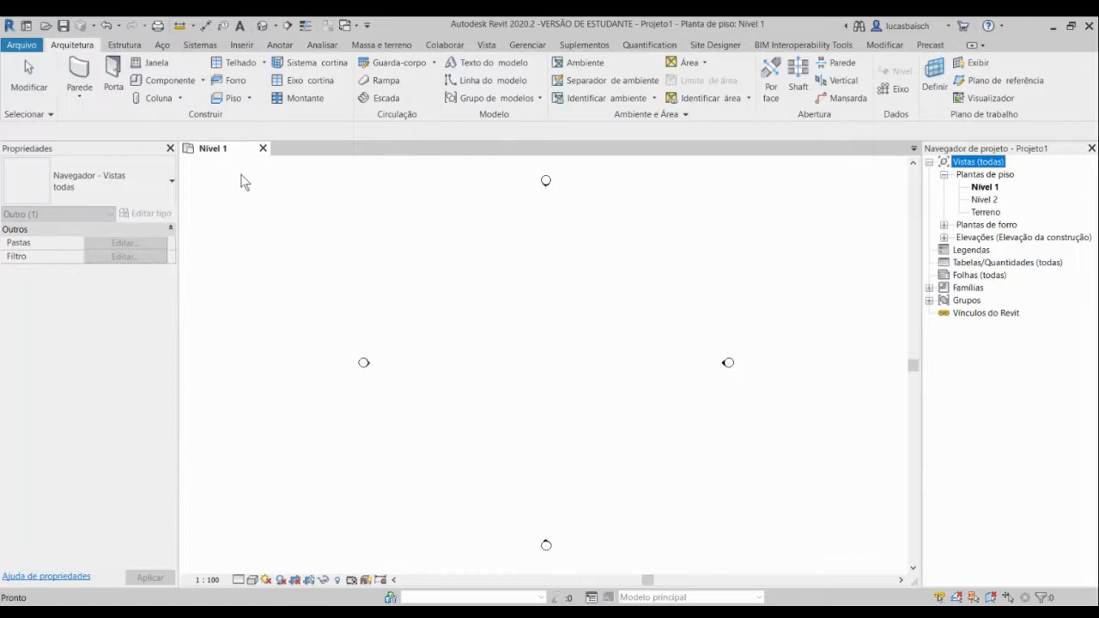
click(277, 213)
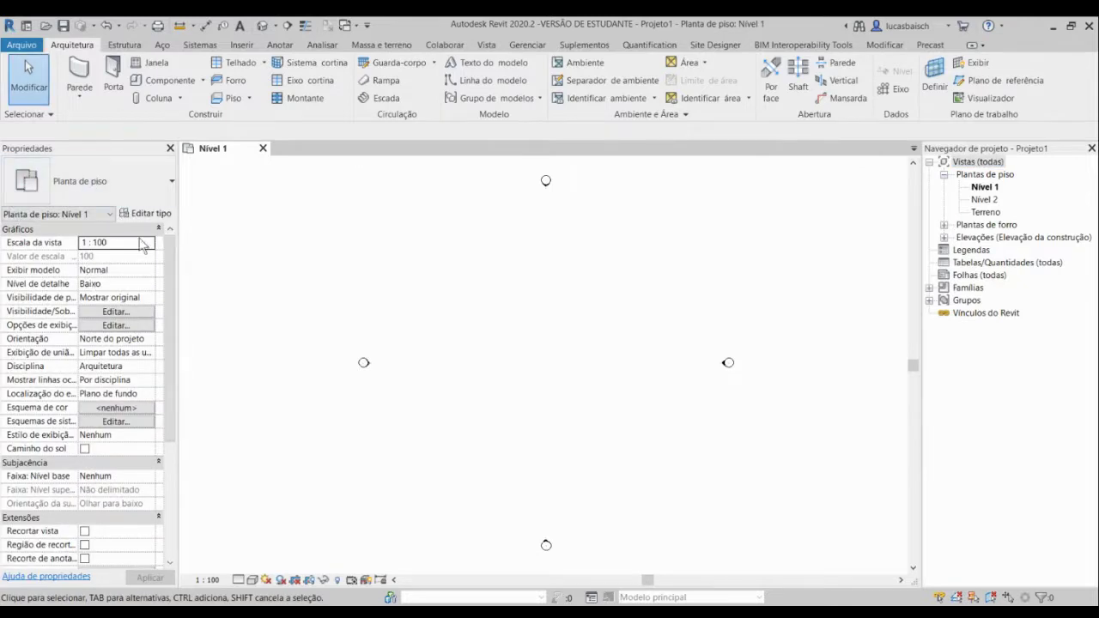
drag(171, 244, 169, 370)
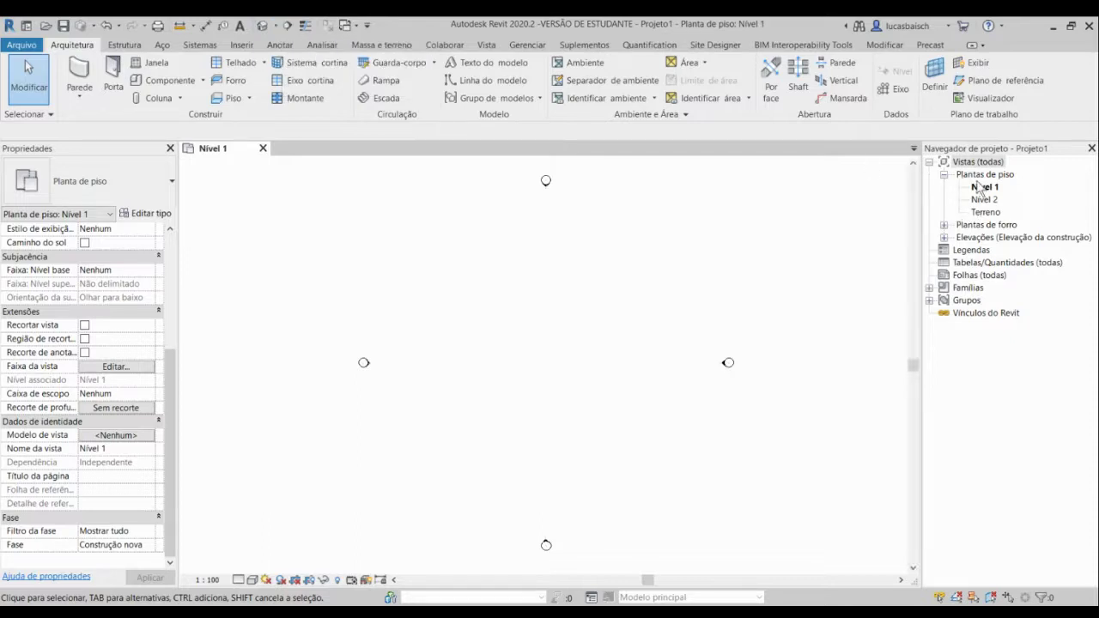
- Examine the schedules, sheets, families, groups and Revit links categories in the project browser
click(965, 262)
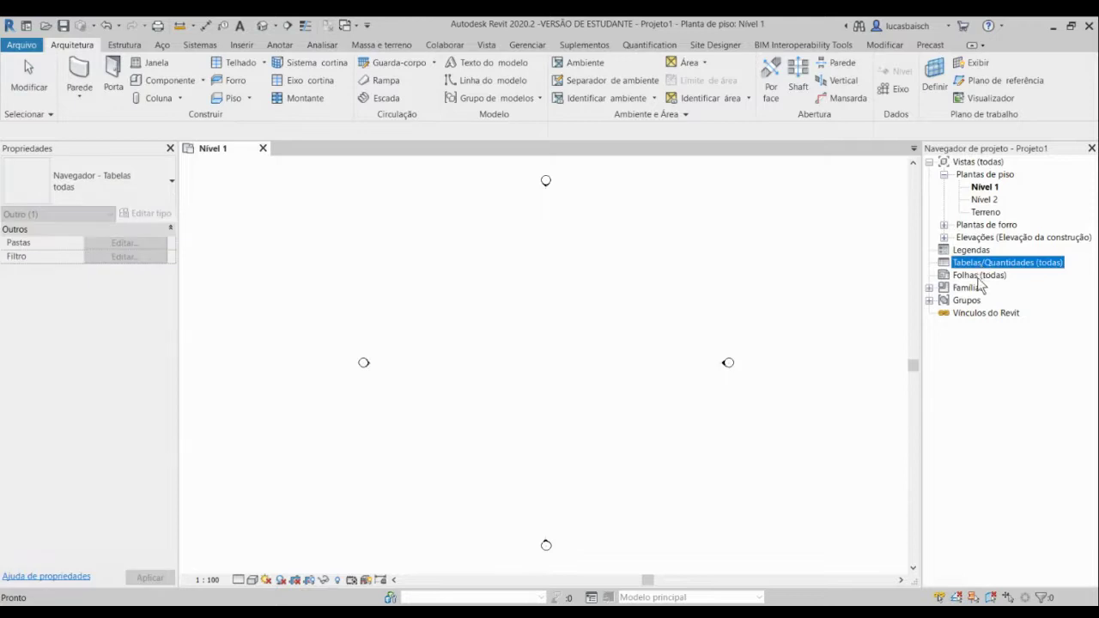
click(979, 274)
click(970, 287)
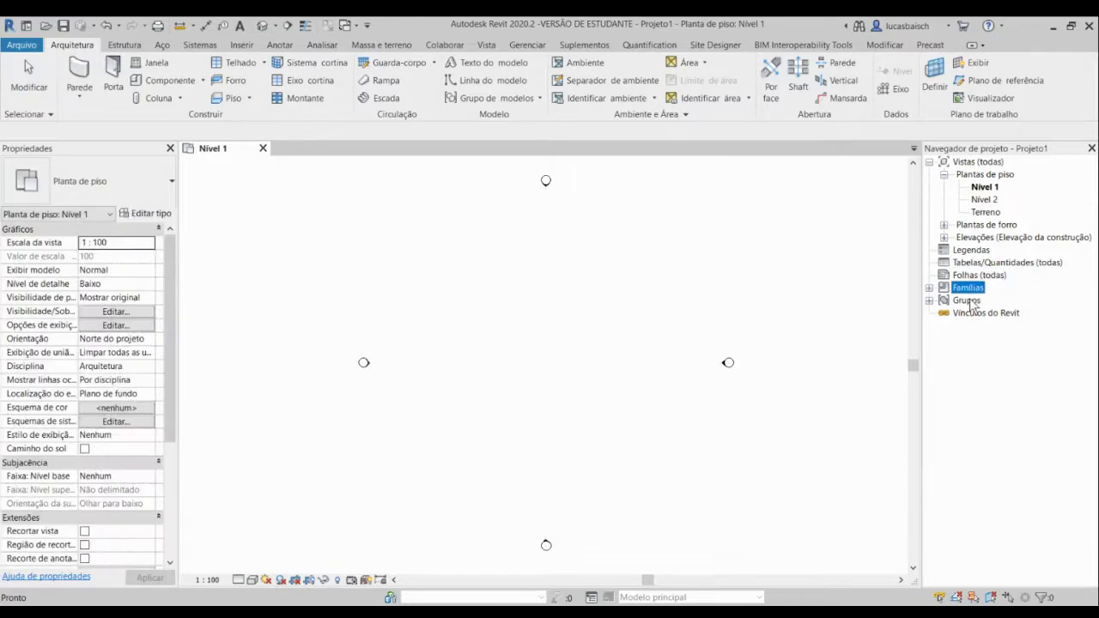
click(968, 300)
click(977, 315)
click(677, 286)
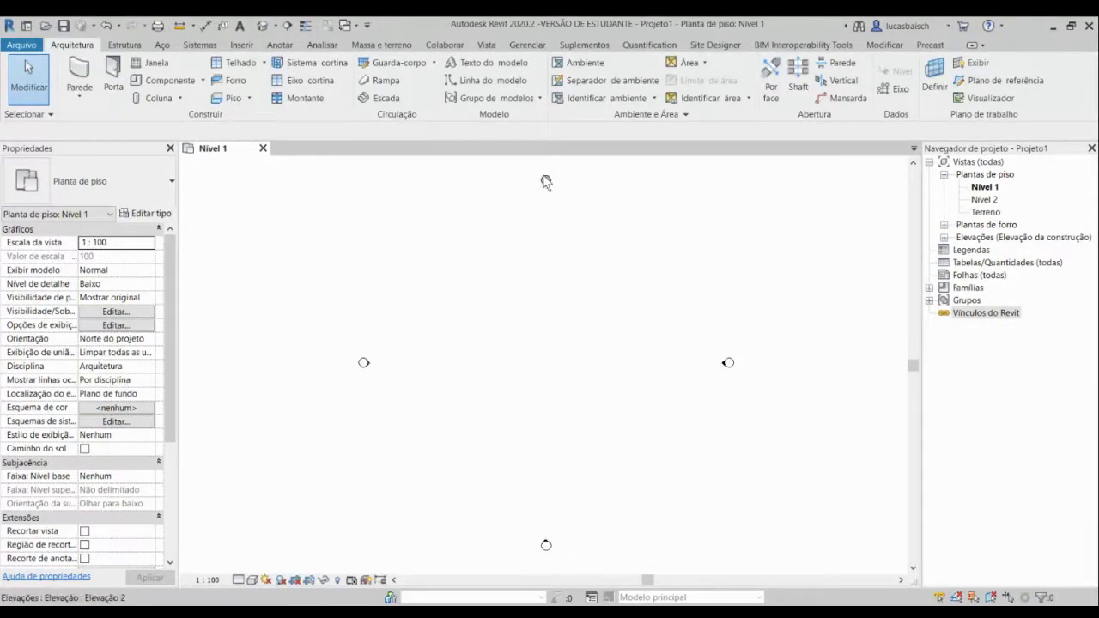
- Inspect the north elevation marker's body and its view arrow in the Nível 1 floor plan
scroll(546, 182, up, 5)
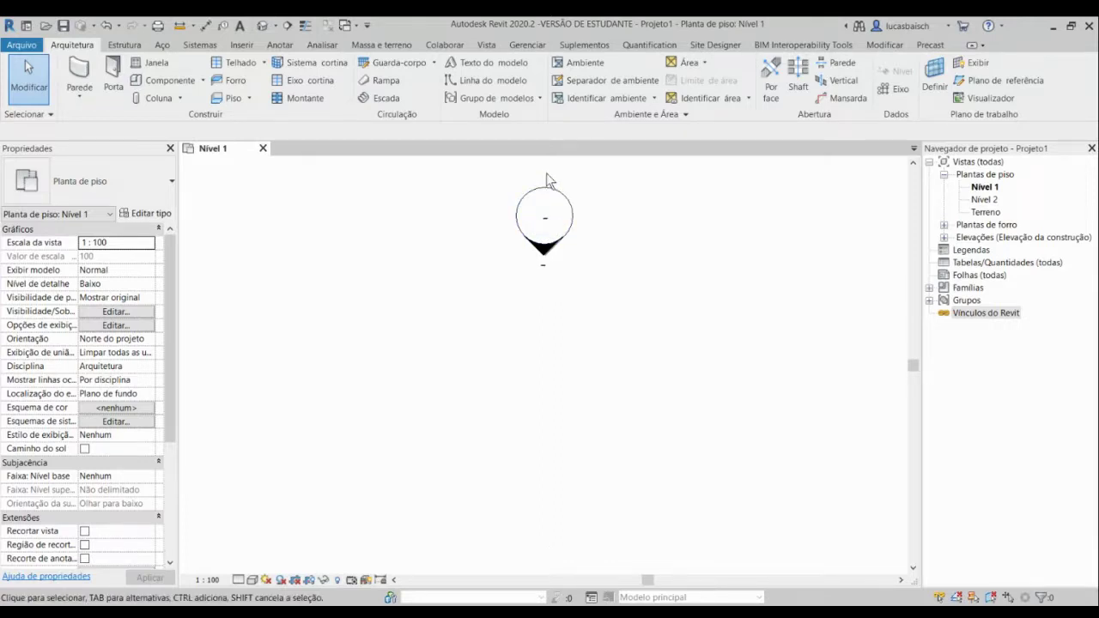
click(546, 225)
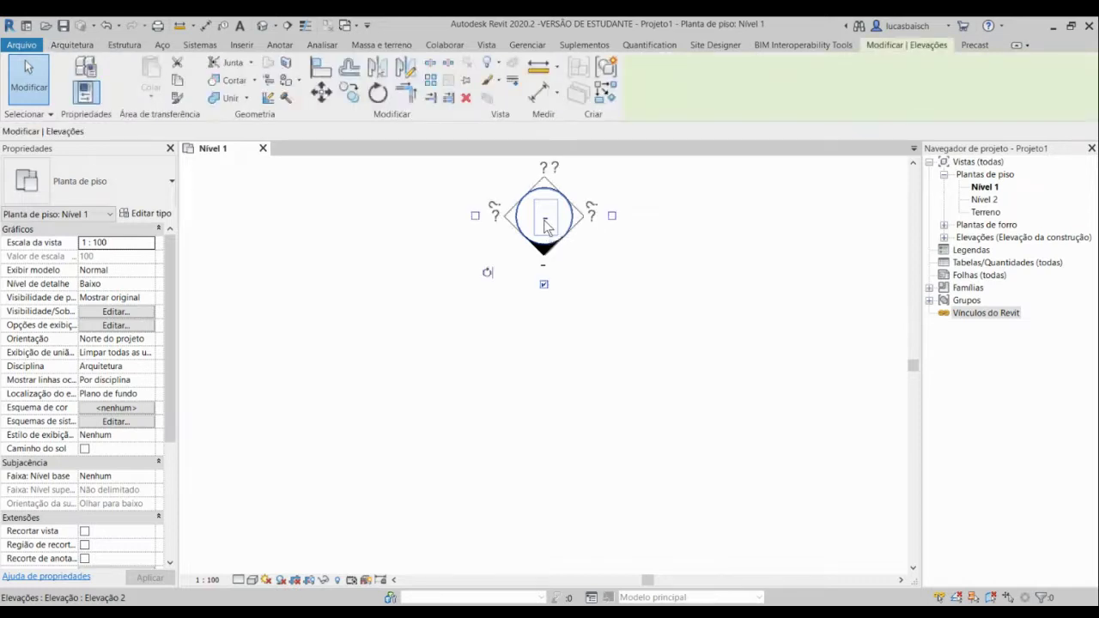
key(Escape)
click(544, 246)
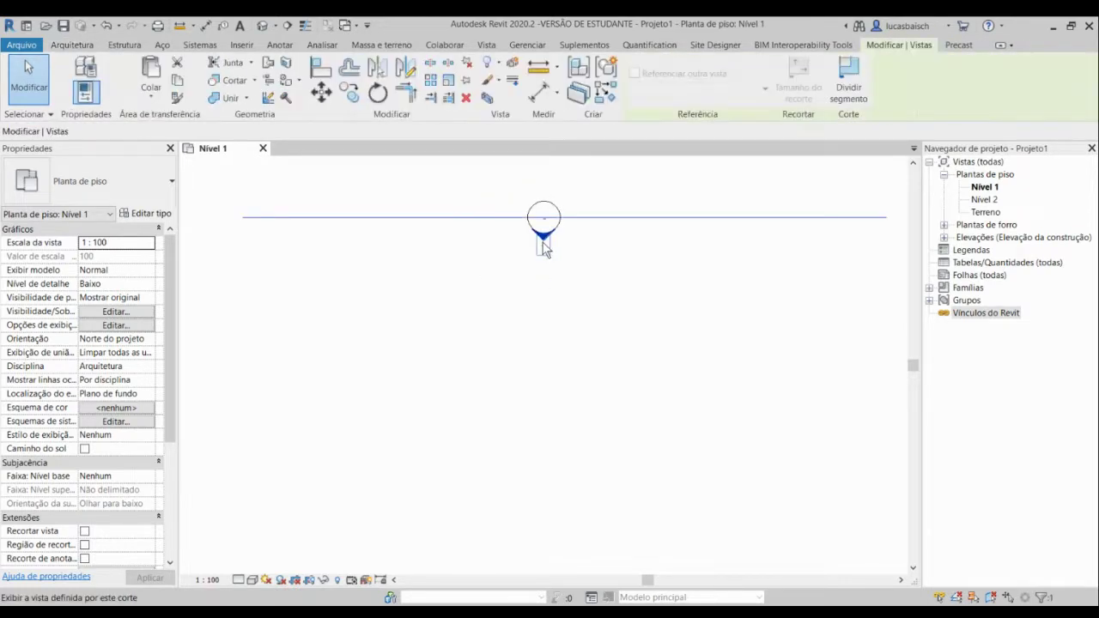
scroll(543, 247, down, 5)
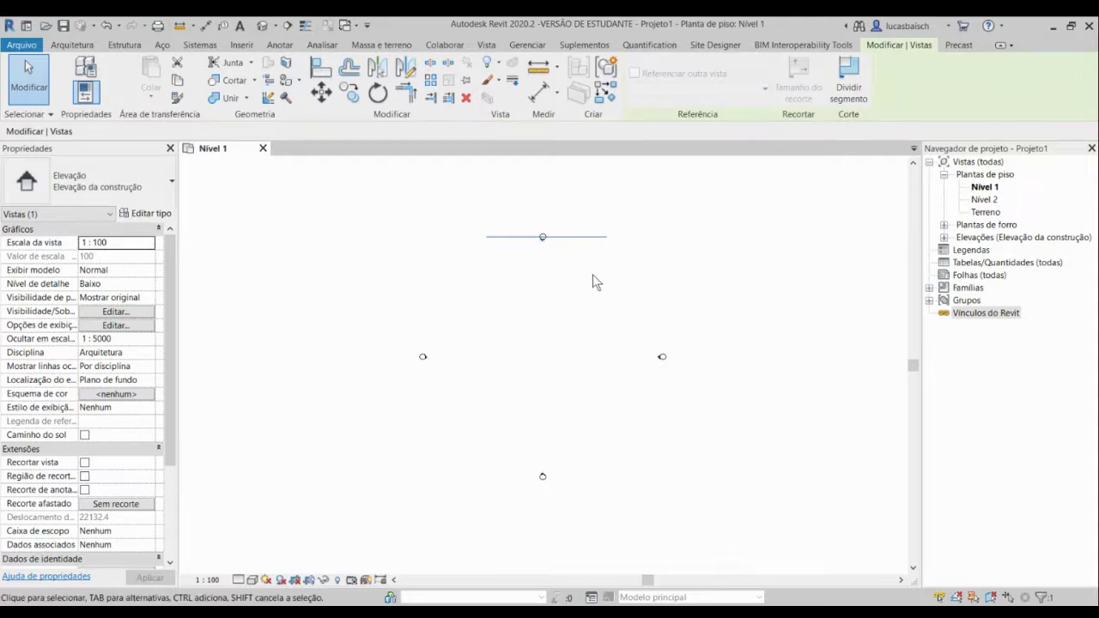
- Move the east elevation marker farther east and shift the north and south markers east to recentre them between the side markers
click(652, 288)
mouse_move(718, 315)
mouse_down()
mouse_move(644, 372)
mouse_move(723, 357)
mouse_up()
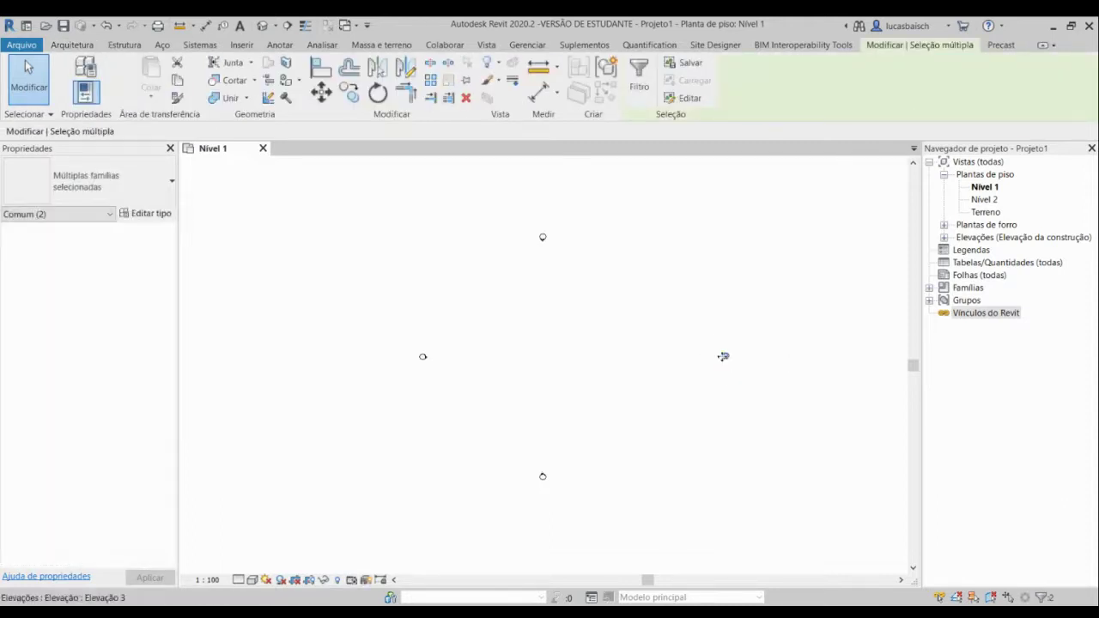
drag(581, 213, 520, 503)
drag(544, 234, 594, 232)
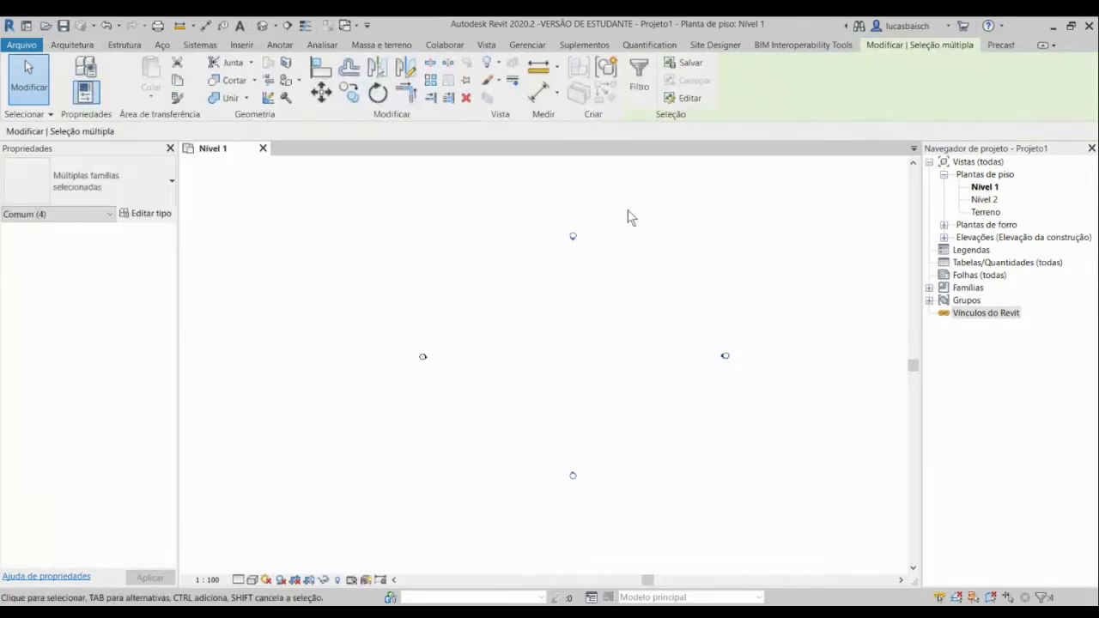
click(627, 215)
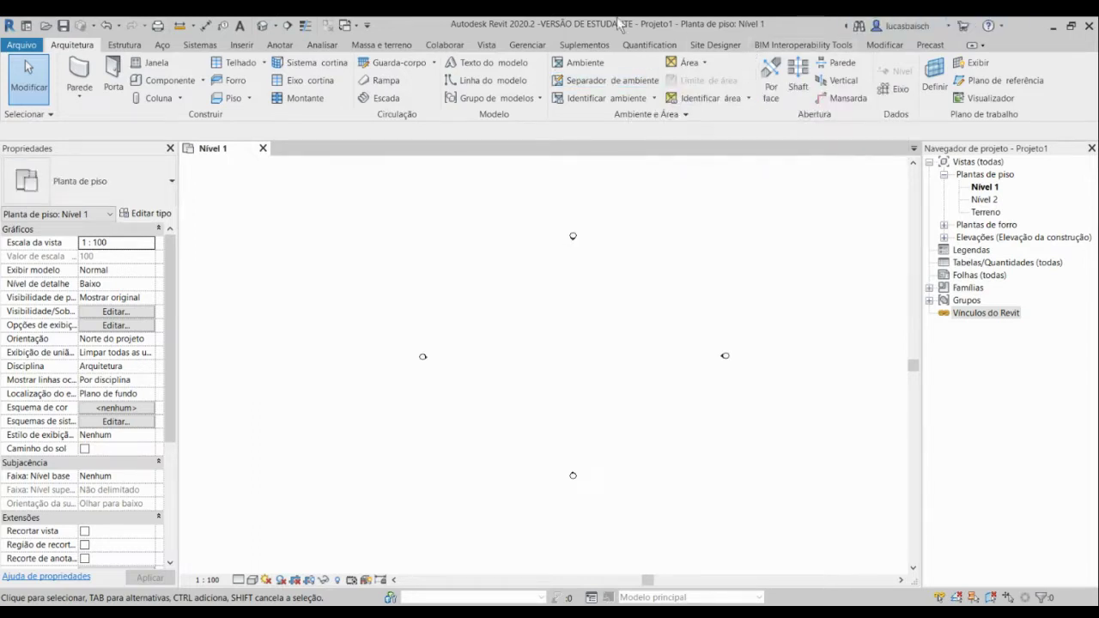
- Examine the structure, steel, systems, insertion, annotation, analysis, massing and site, collaboration, view, management and add-in tools
click(126, 46)
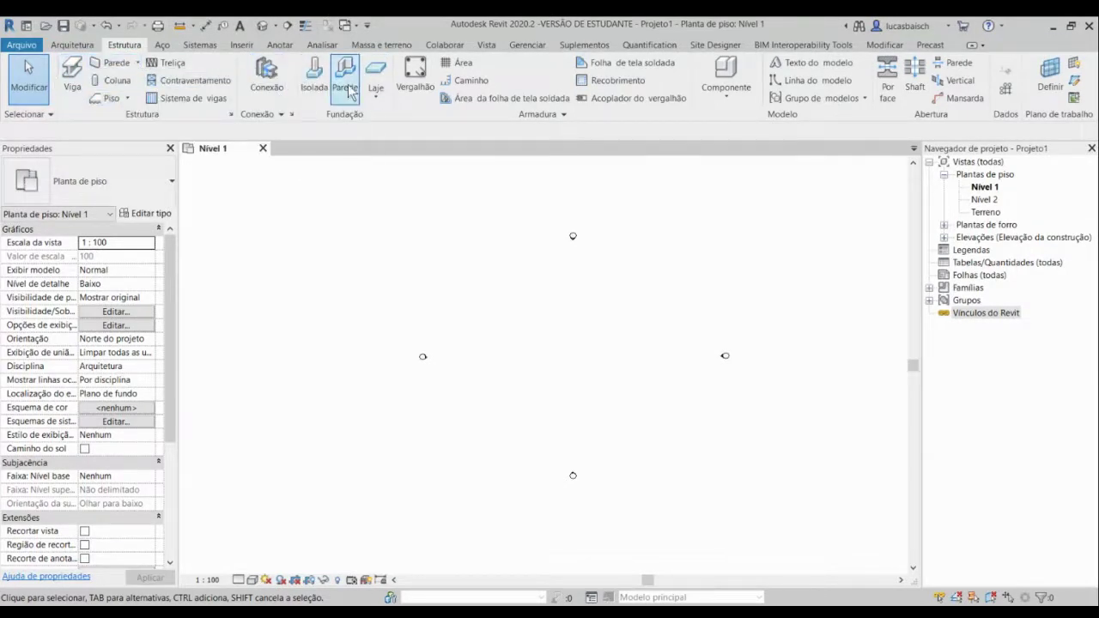
click(162, 45)
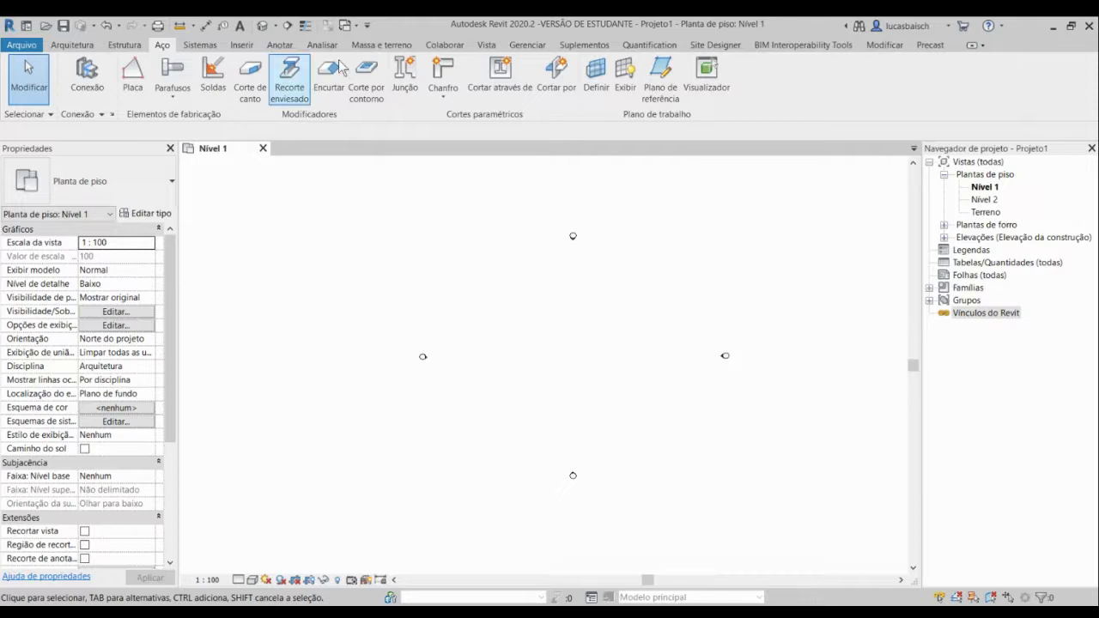
click(200, 45)
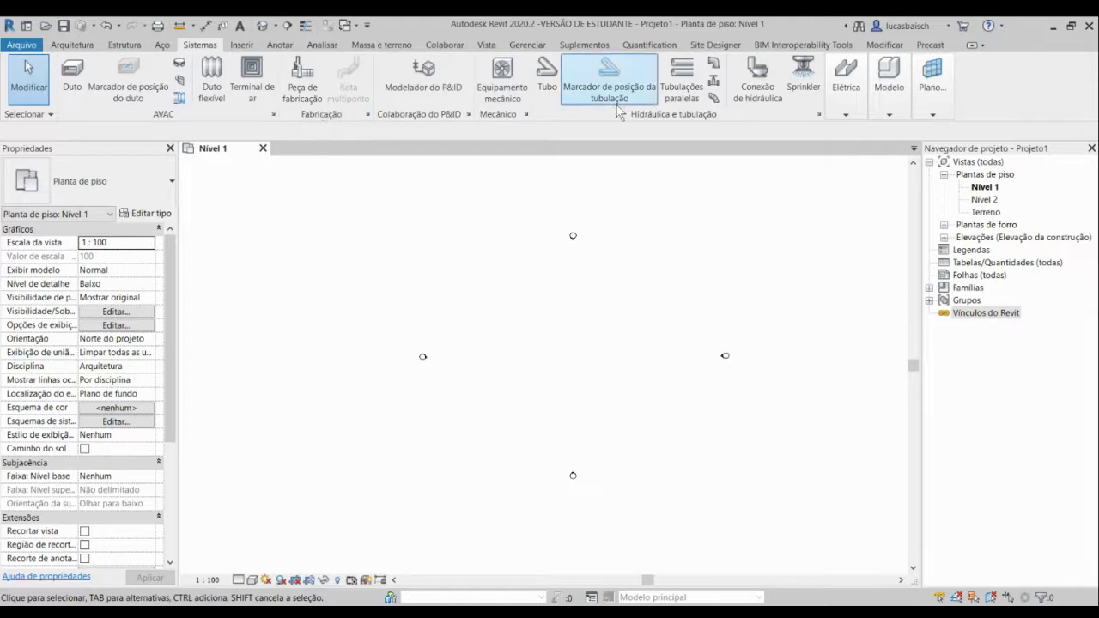
click(845, 113)
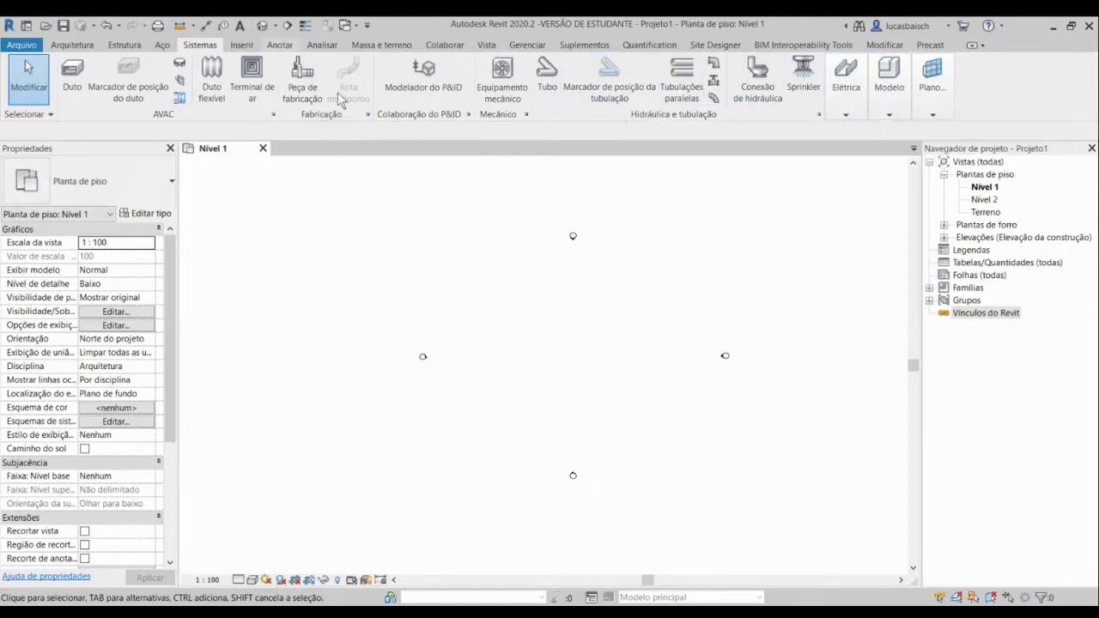
click(242, 44)
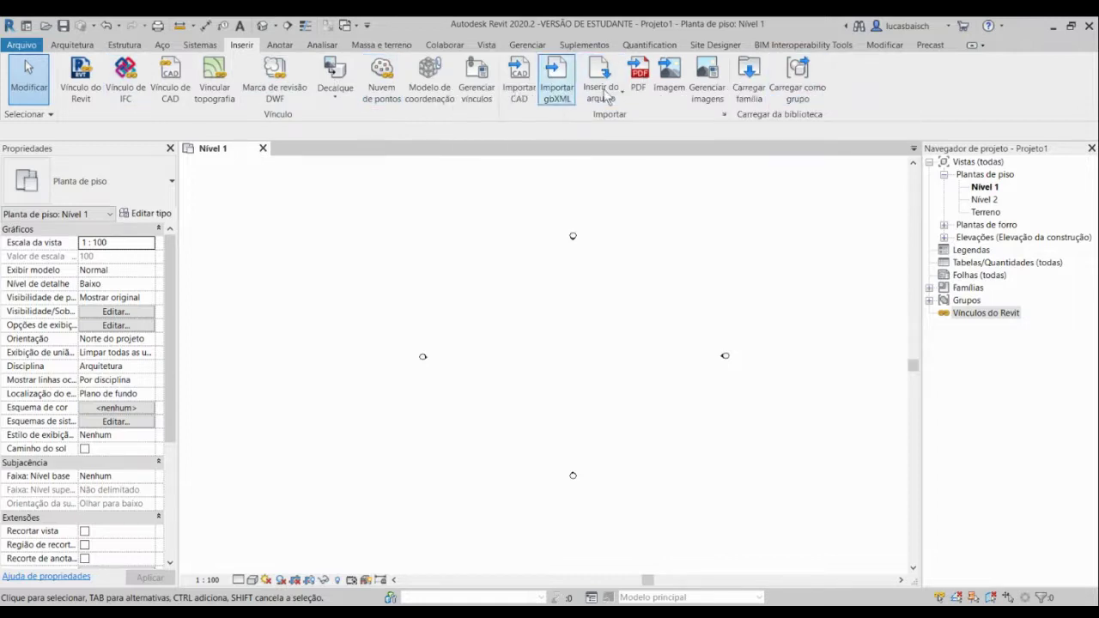
click(280, 46)
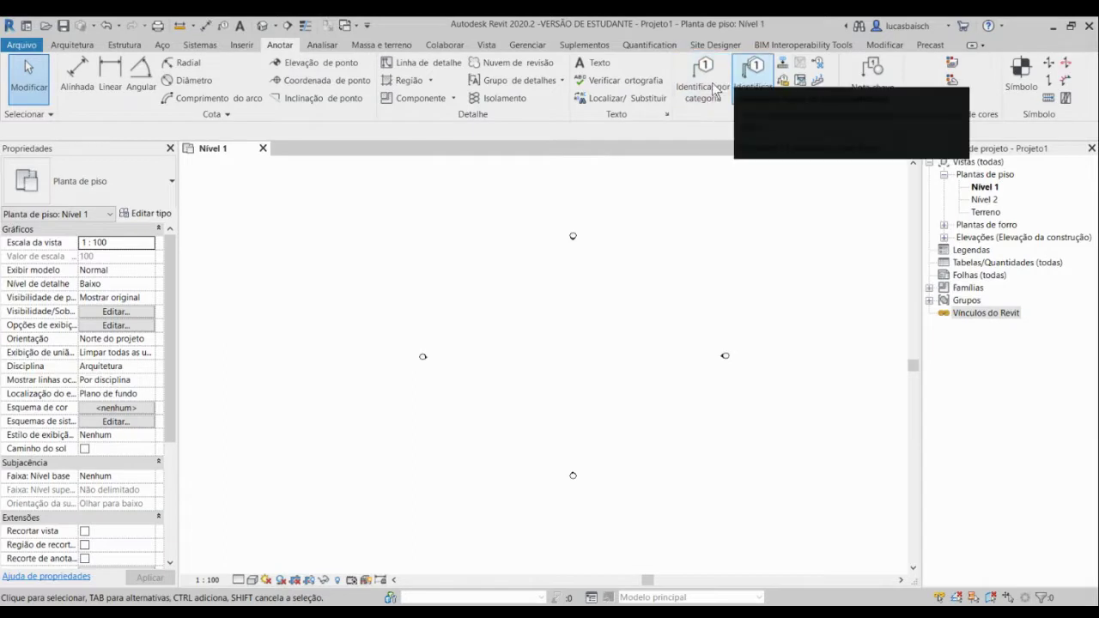
click(322, 46)
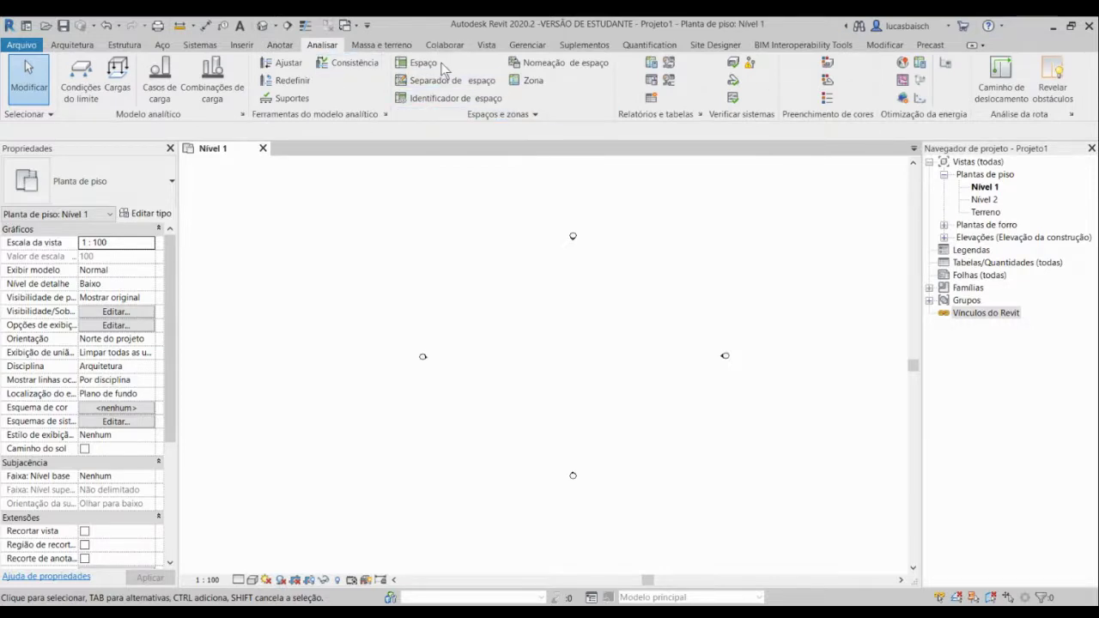
click(382, 45)
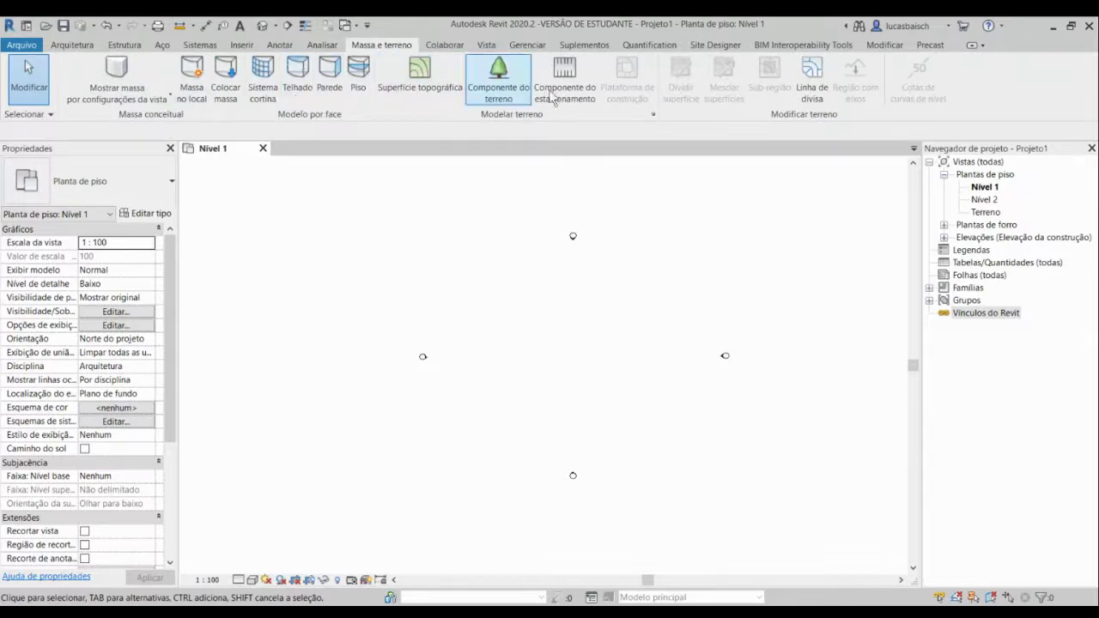
click(445, 45)
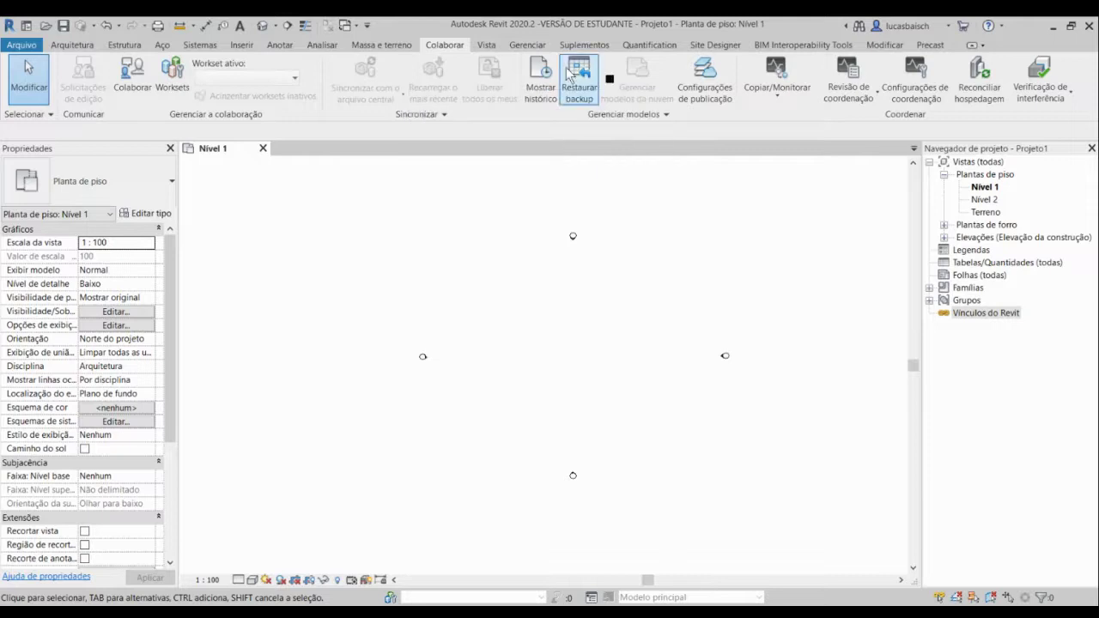
click(485, 48)
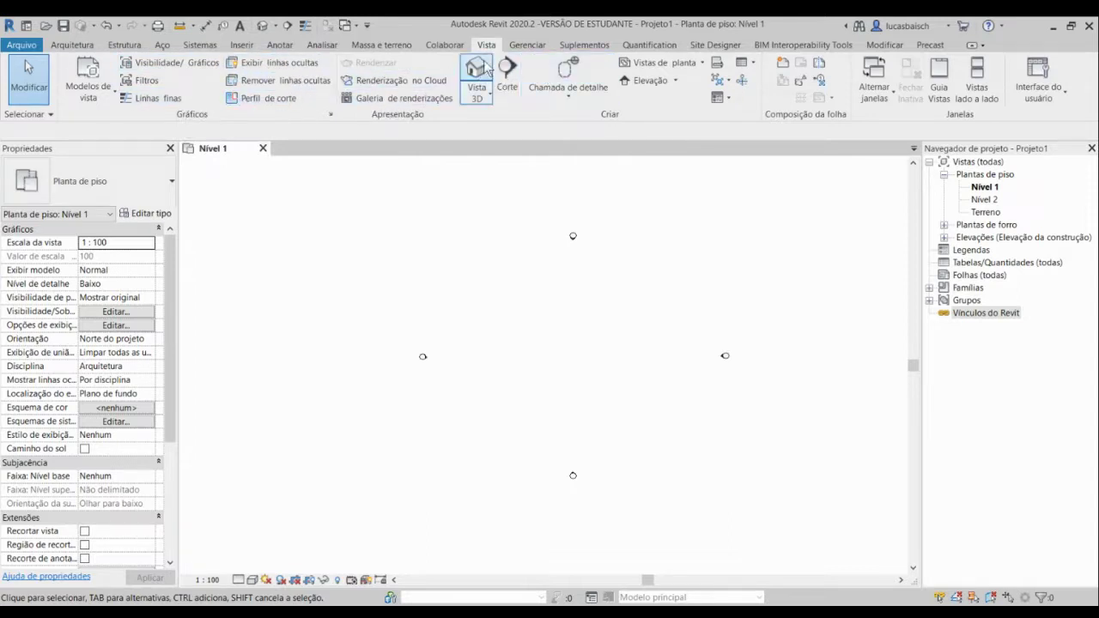
click(527, 44)
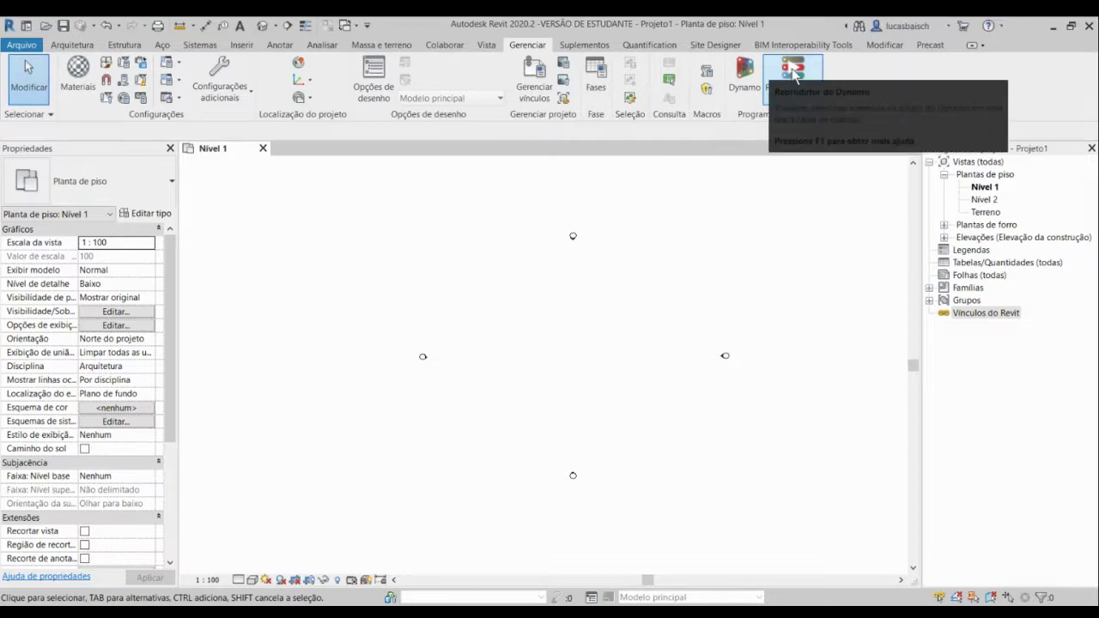
click(587, 45)
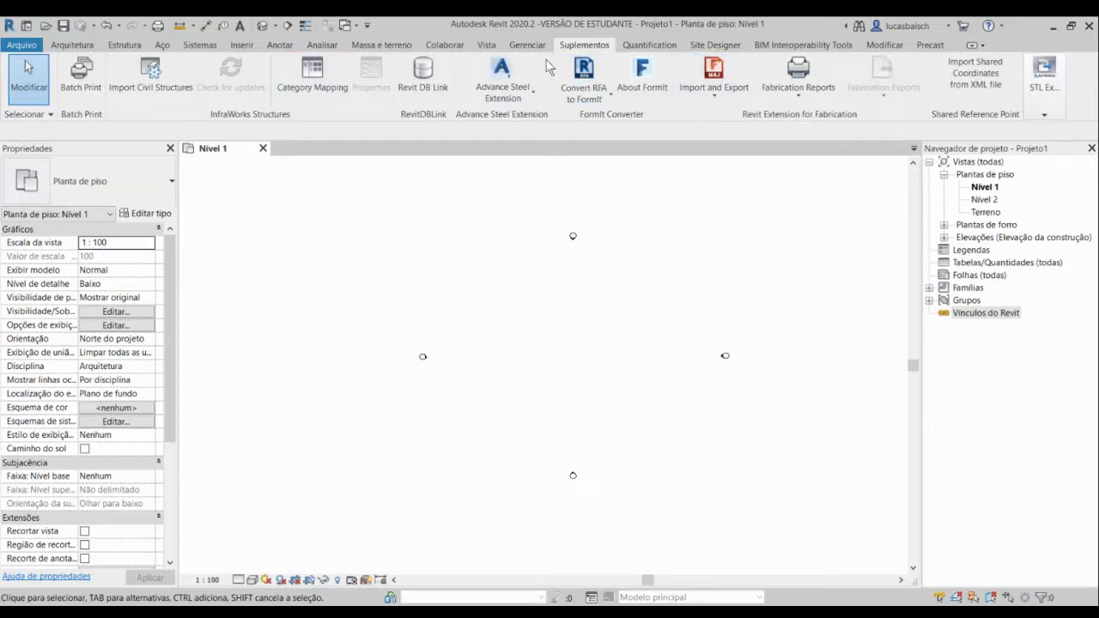
- Examine the quantification, site design, BIM interoperability, modification and precast tools
click(651, 44)
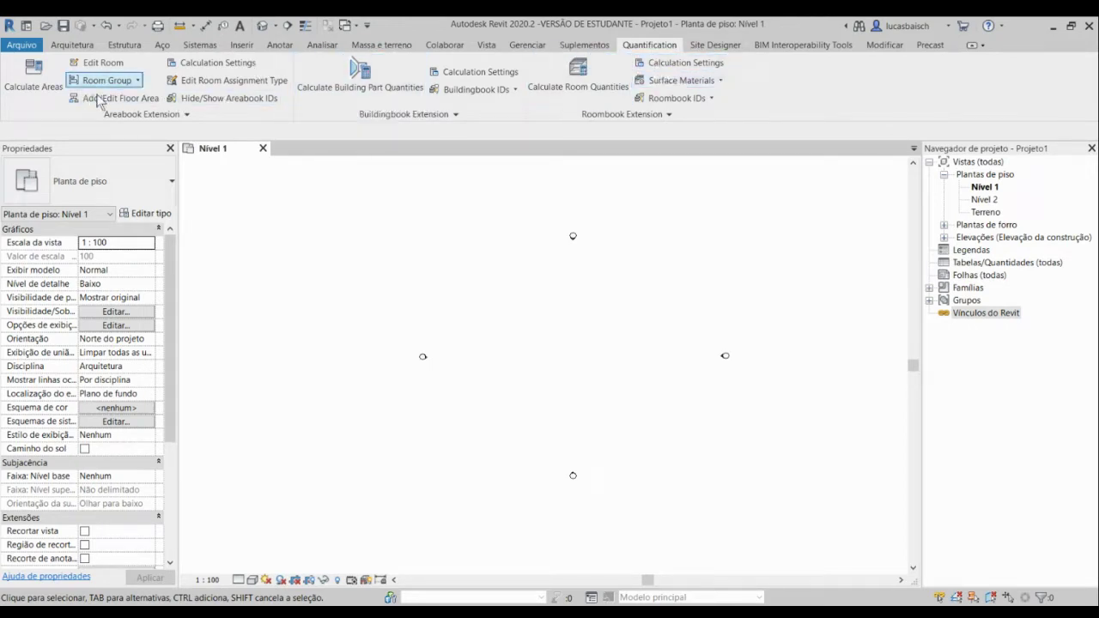
click(716, 45)
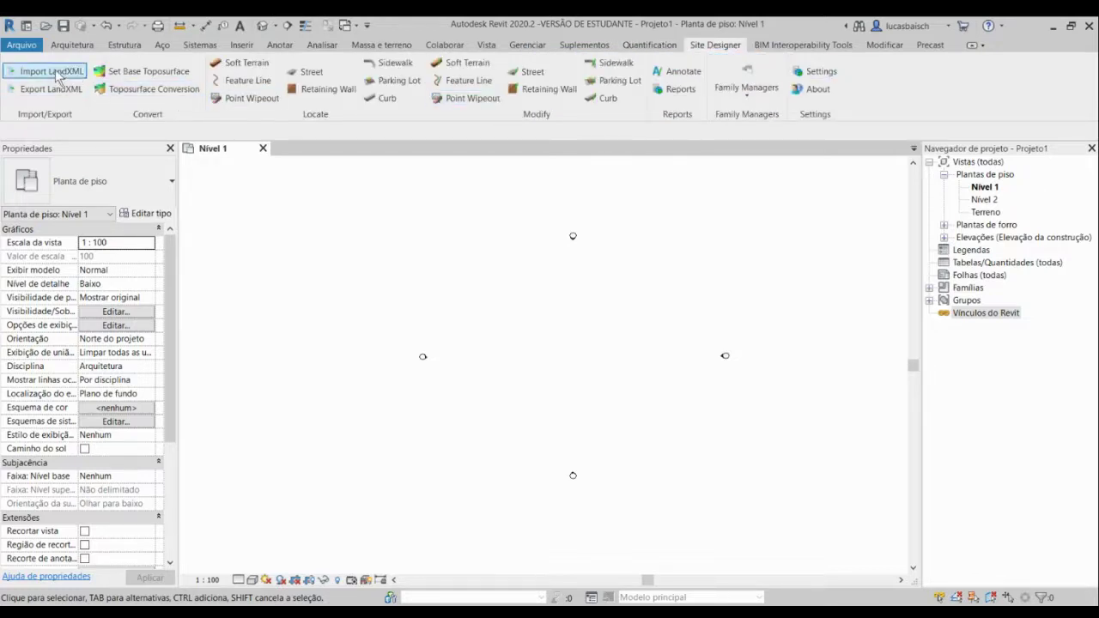
click(795, 48)
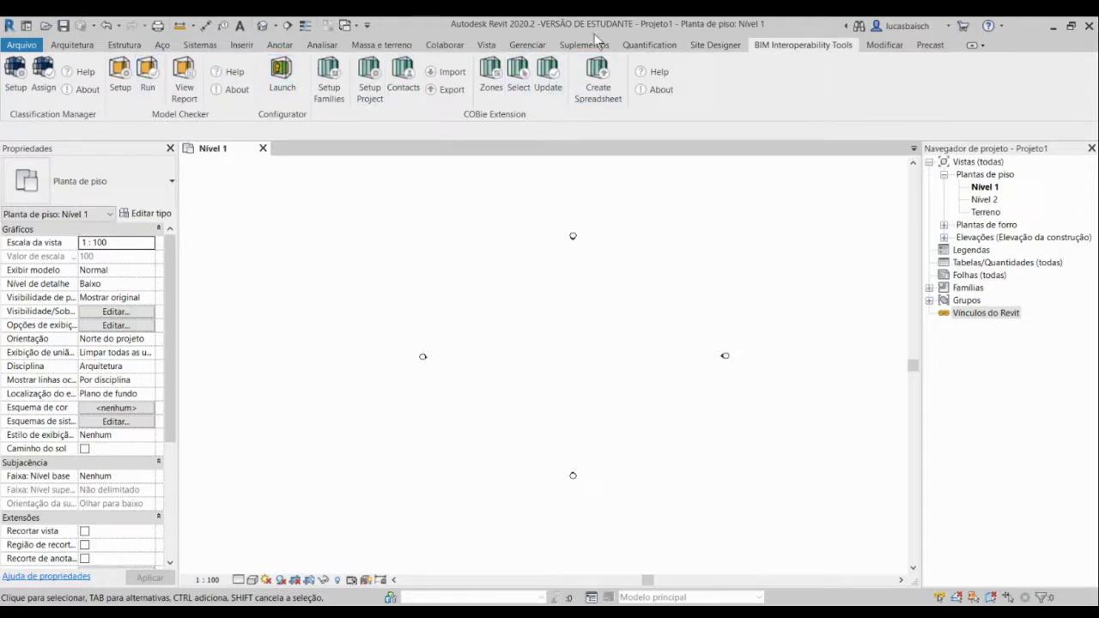
click(895, 47)
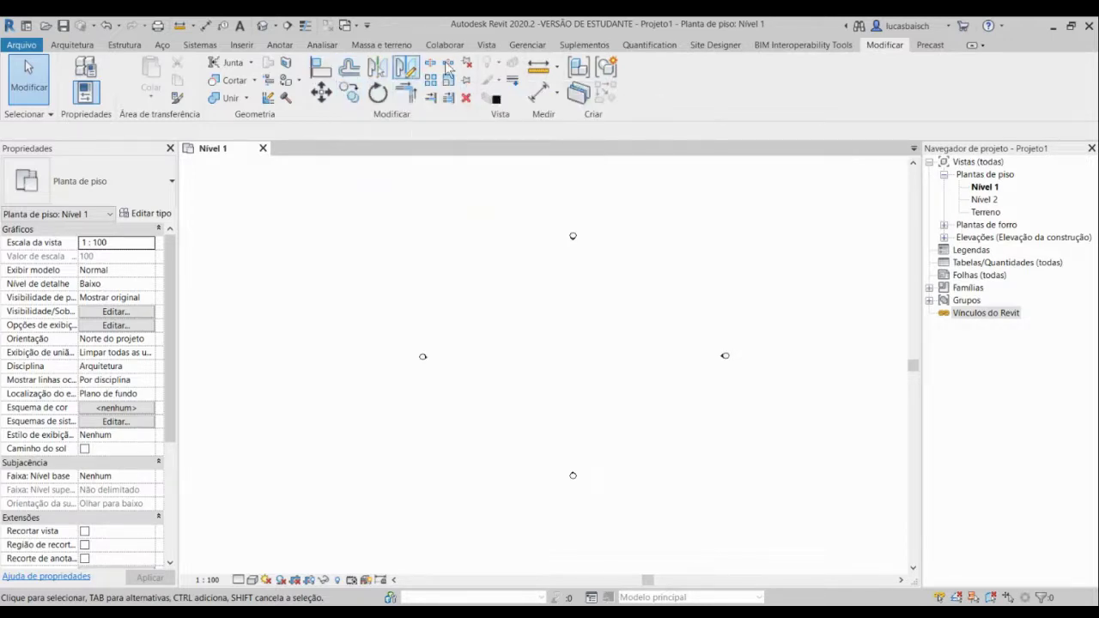
click(929, 46)
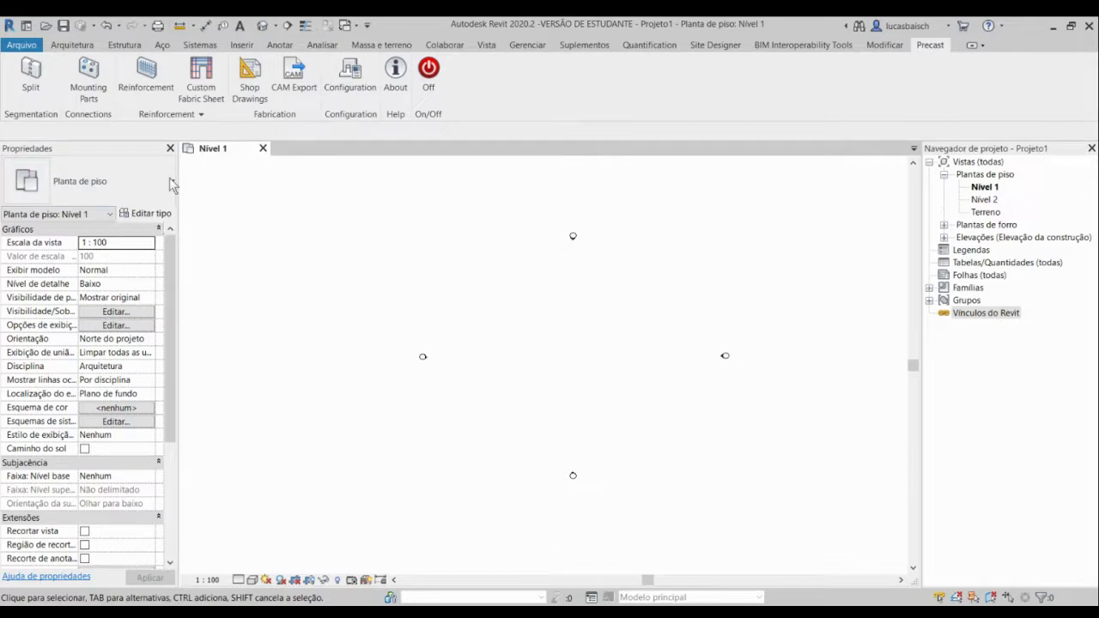
- Draw a vertical wall about 7000 mm long in the Nível 1 plan, slightly west of the centre between the elevation markers
click(72, 44)
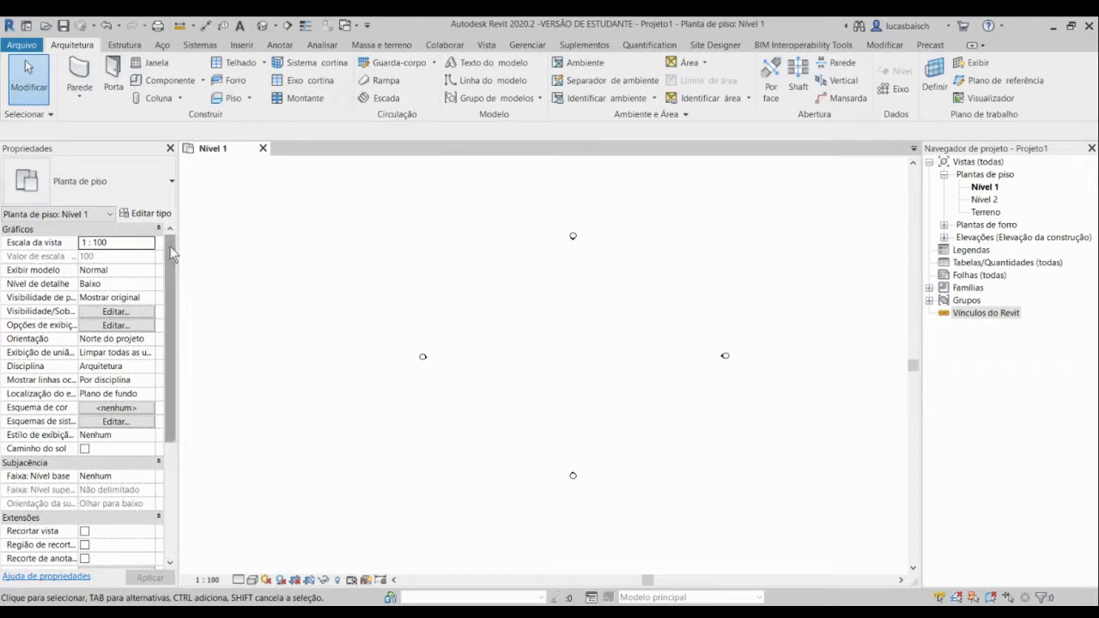
scroll(170, 247, down, 1)
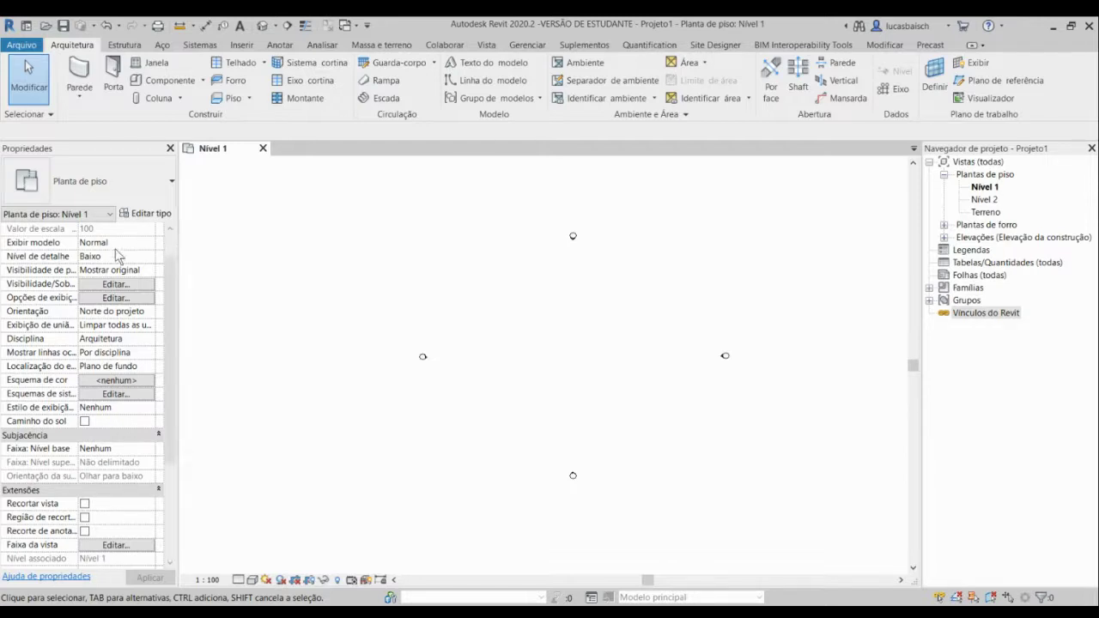
click(86, 70)
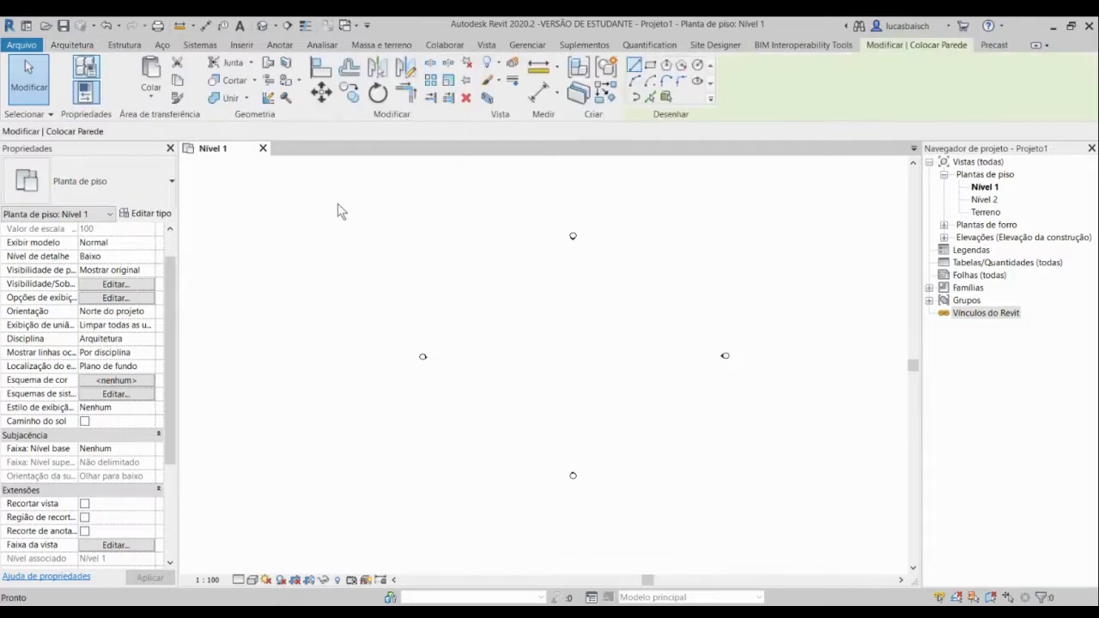
click(529, 324)
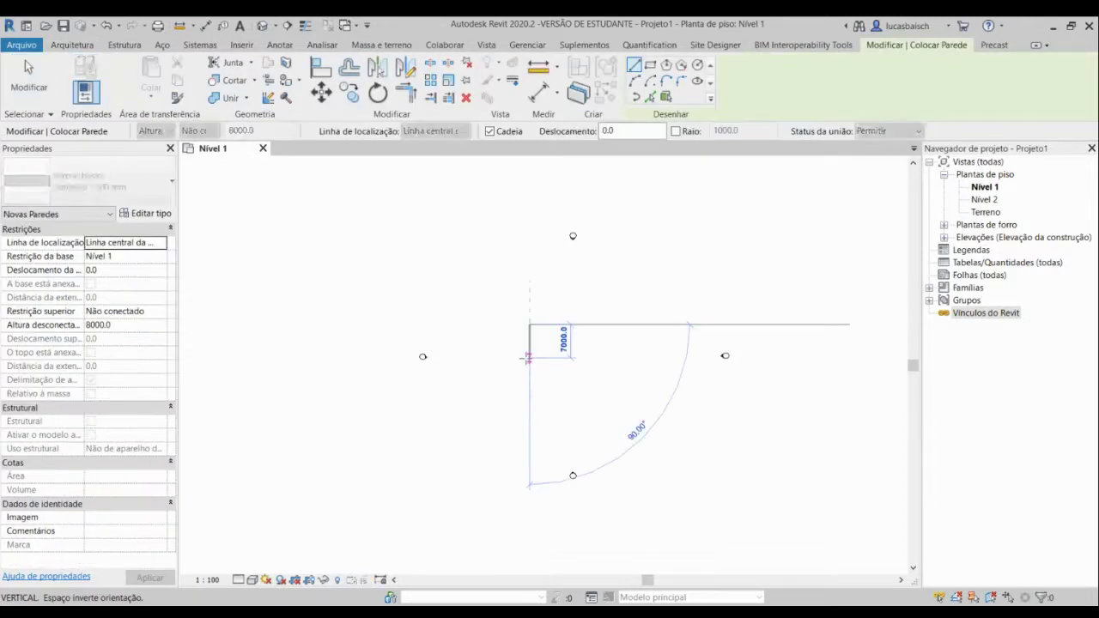
click(527, 357)
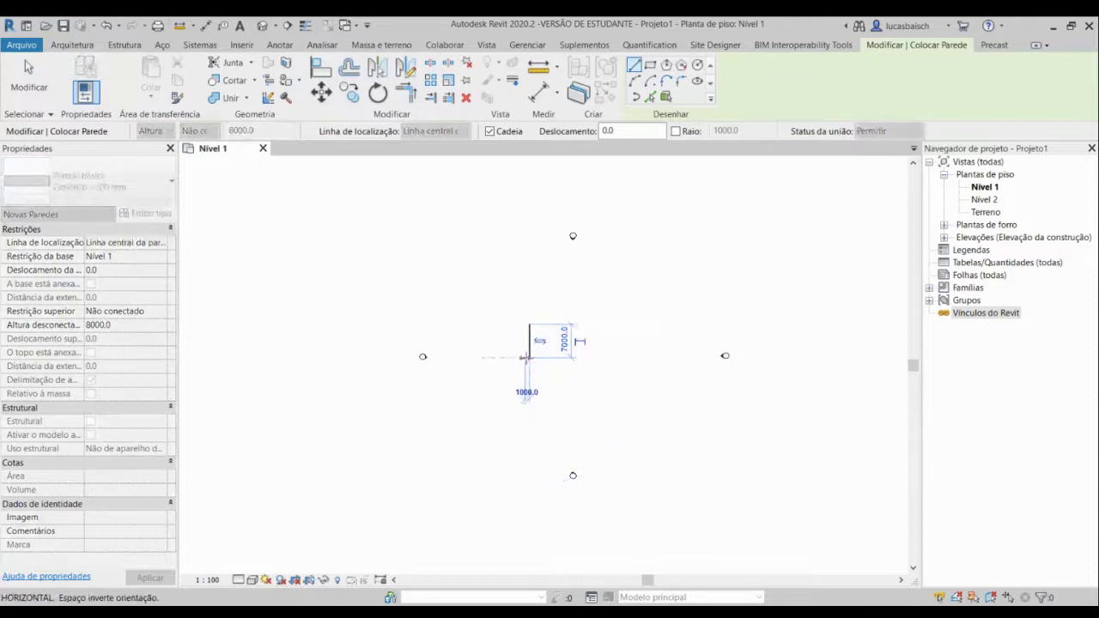
key(Escape)
key(Escape)
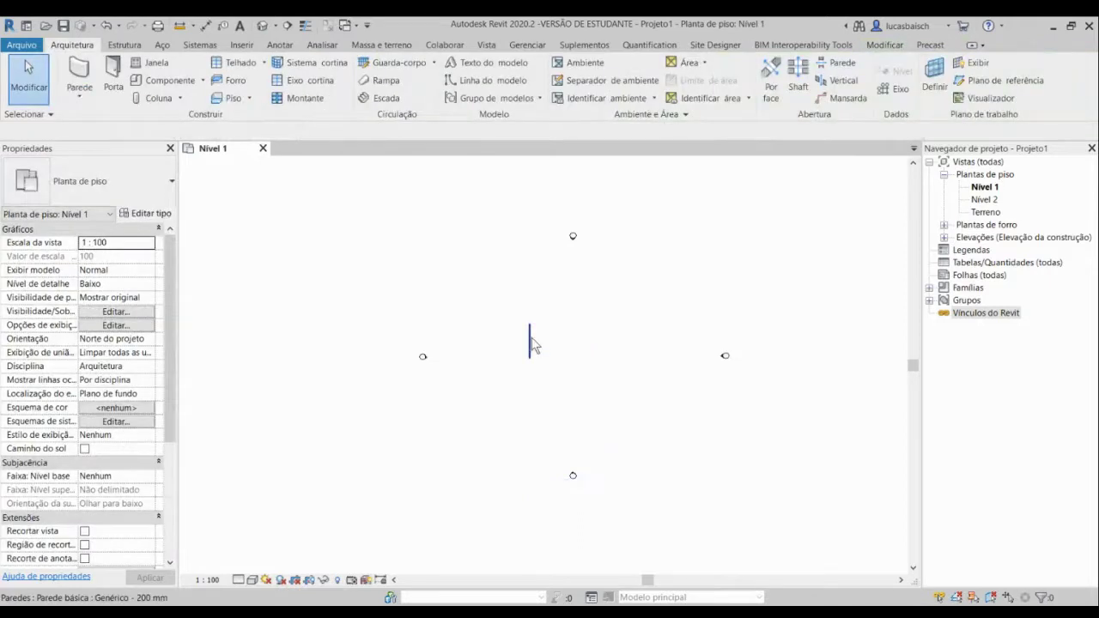
- Inspect the properties of the new wall and of the west elevation marker's view in the Nível 1 plan
click(531, 343)
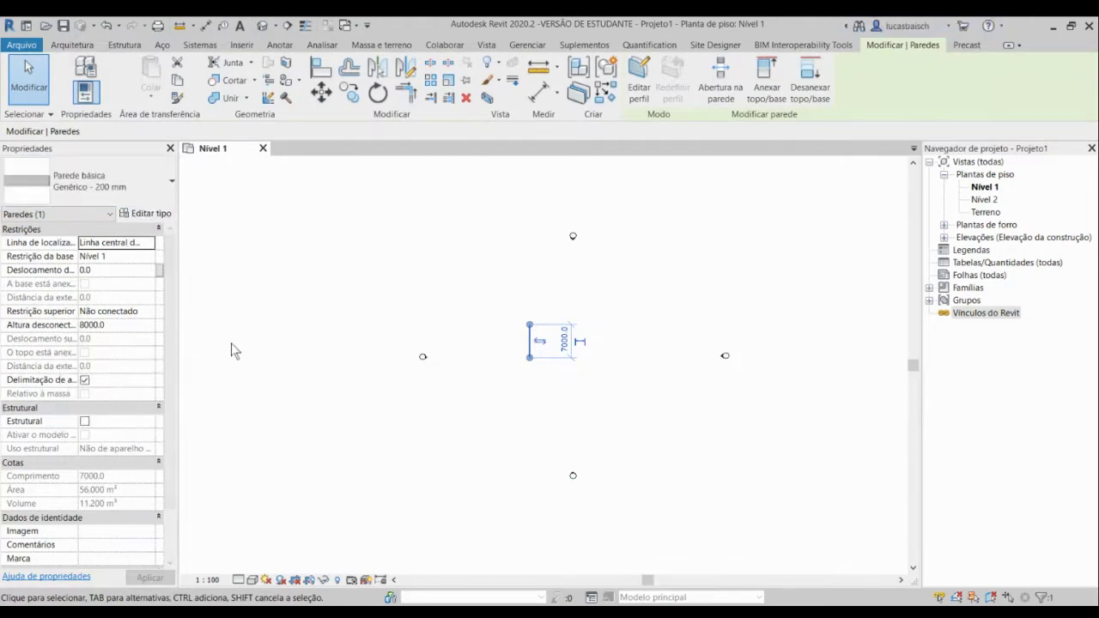
click(221, 185)
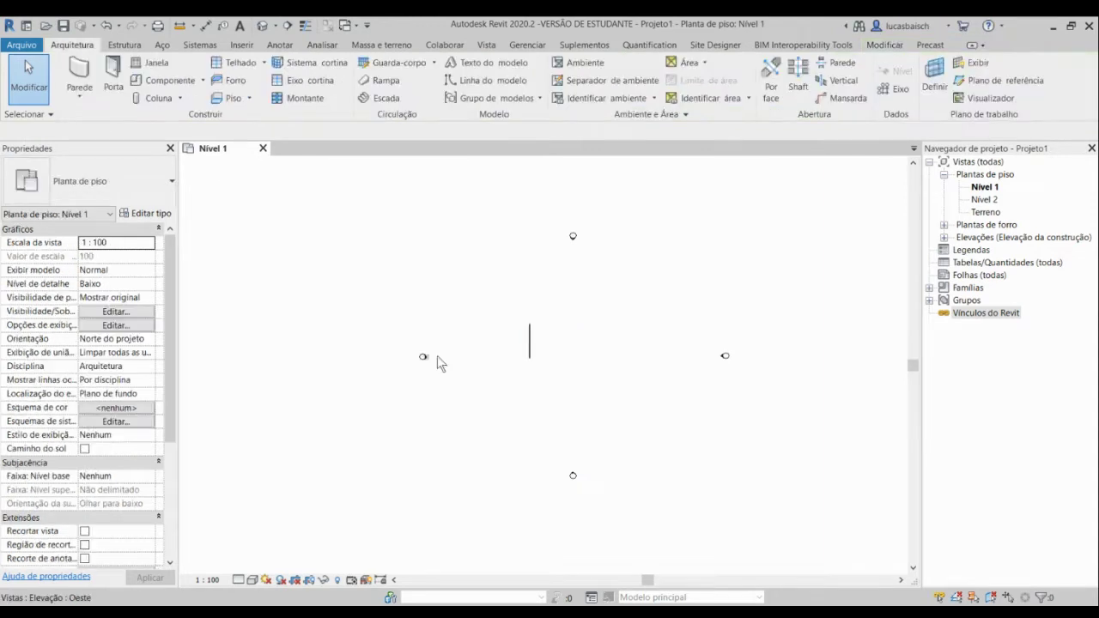
click(423, 357)
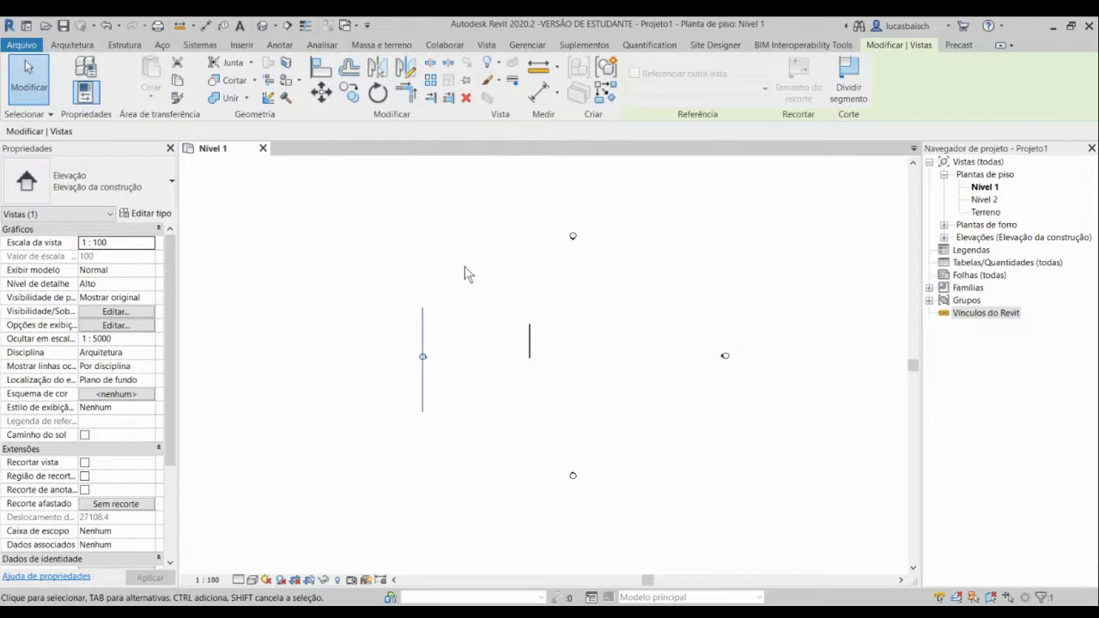
click(435, 263)
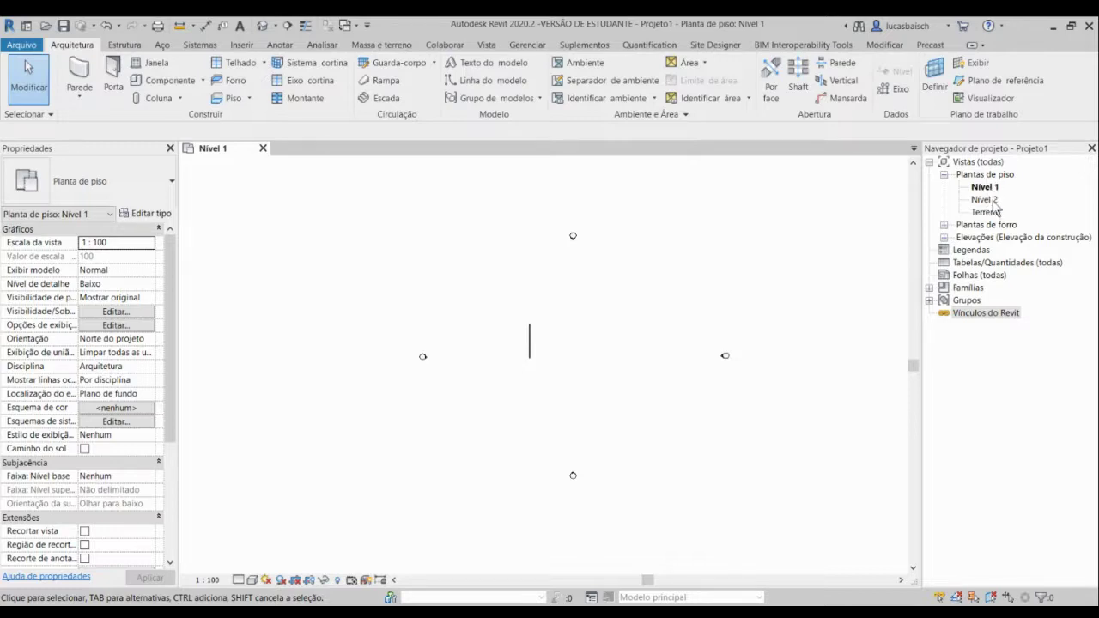
- Open the Nível 2 and Terreno floor plans and the Leste elevation from the project browser
click(984, 175)
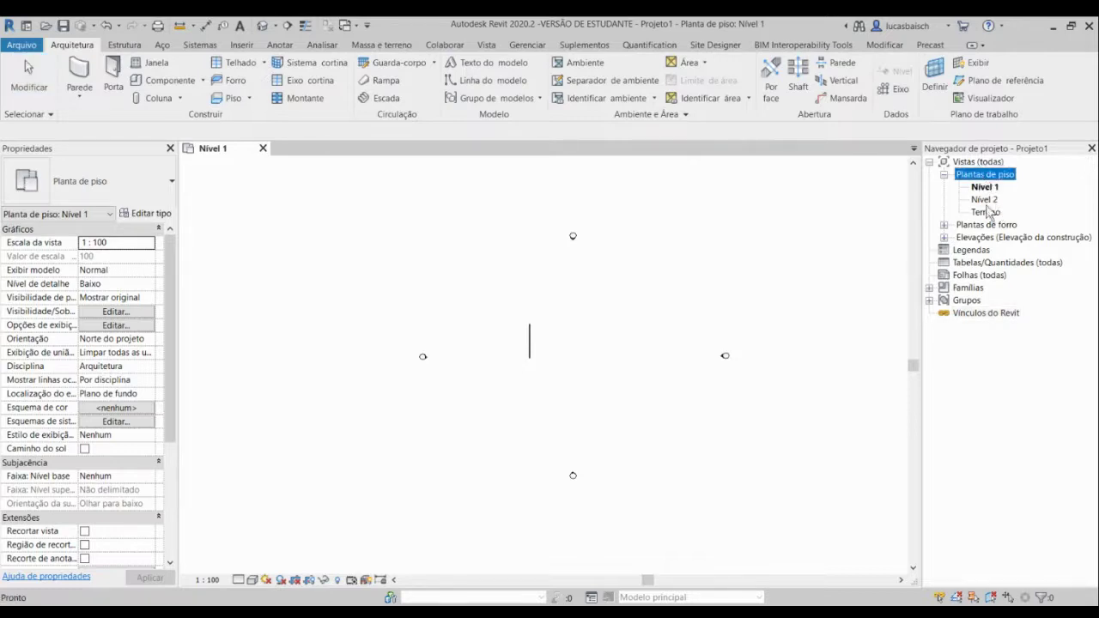
double_click(983, 199)
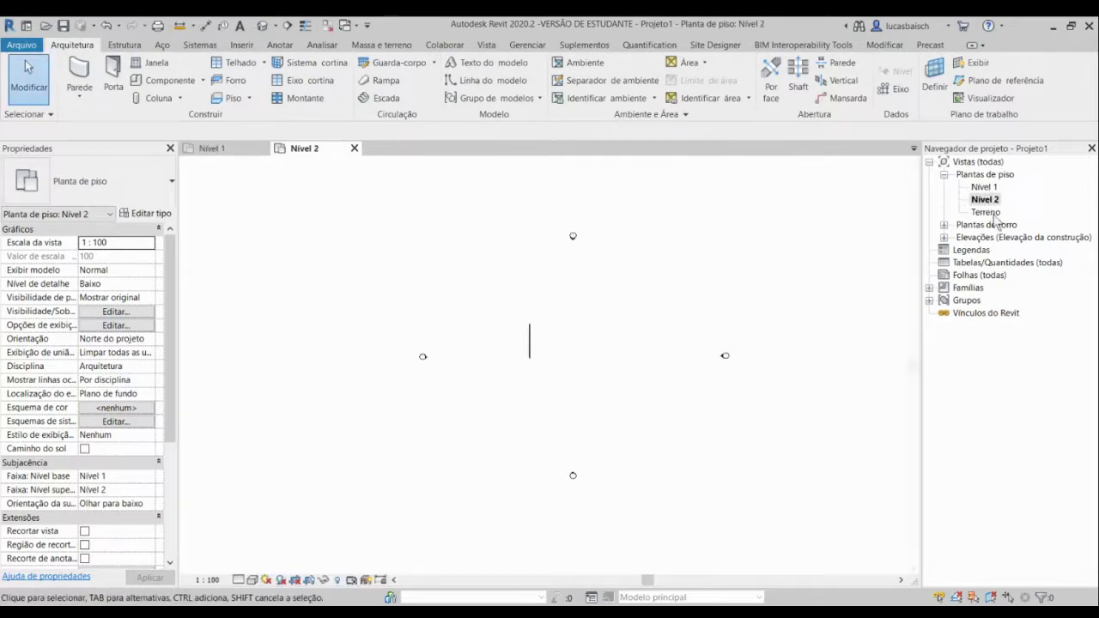
double_click(987, 213)
click(944, 238)
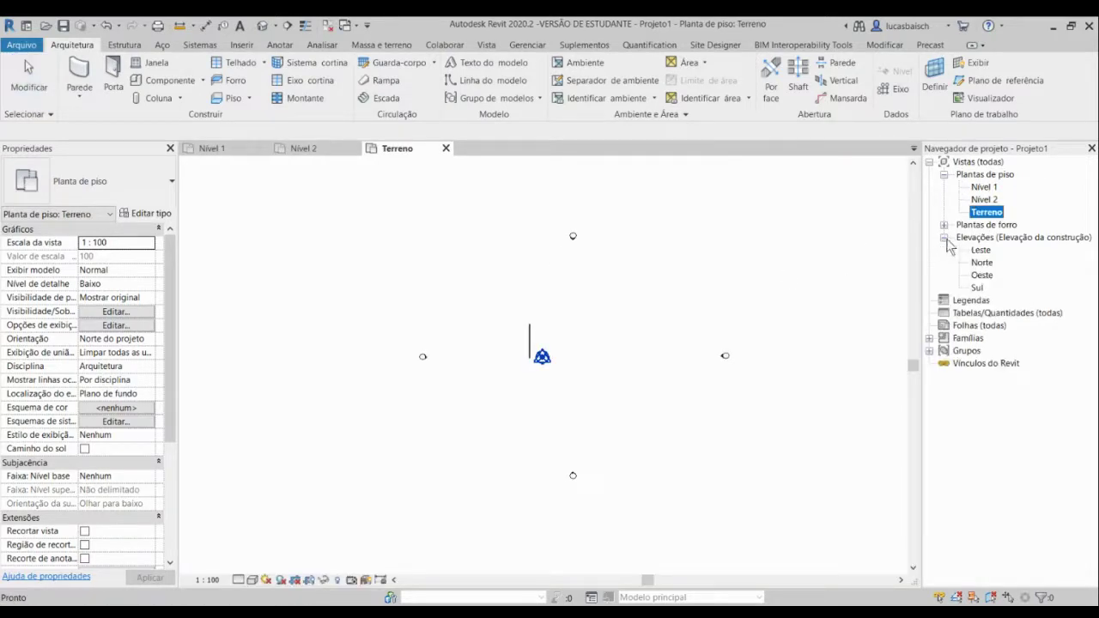
double_click(980, 251)
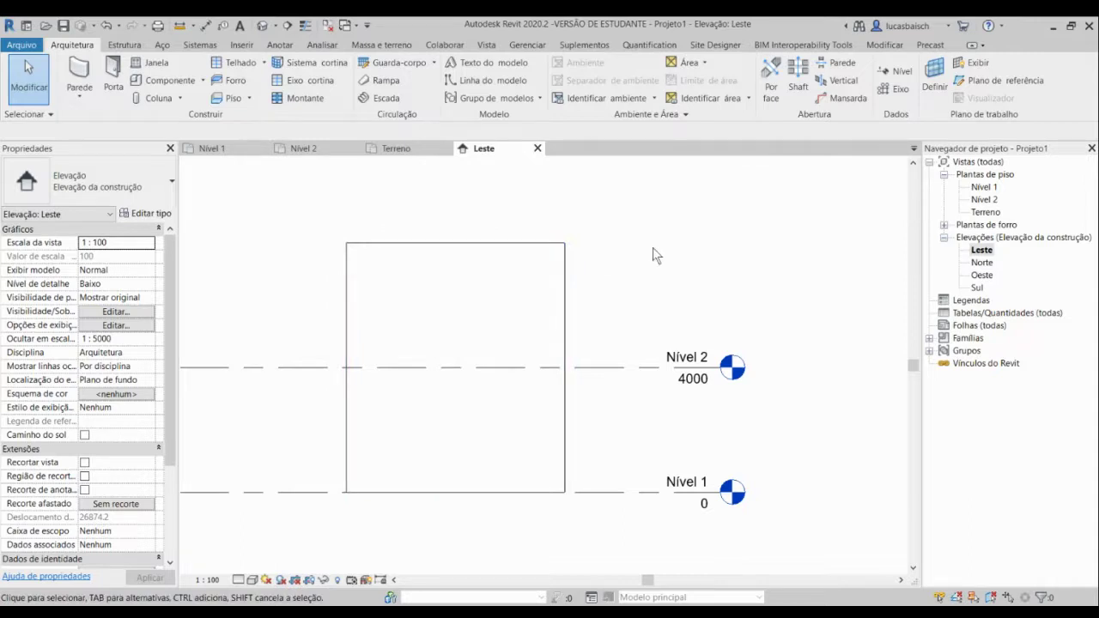
- Tile the open views and close Nível 1 and Nível 2, keeping Leste and Terreno side by side
key(w)
key(t)
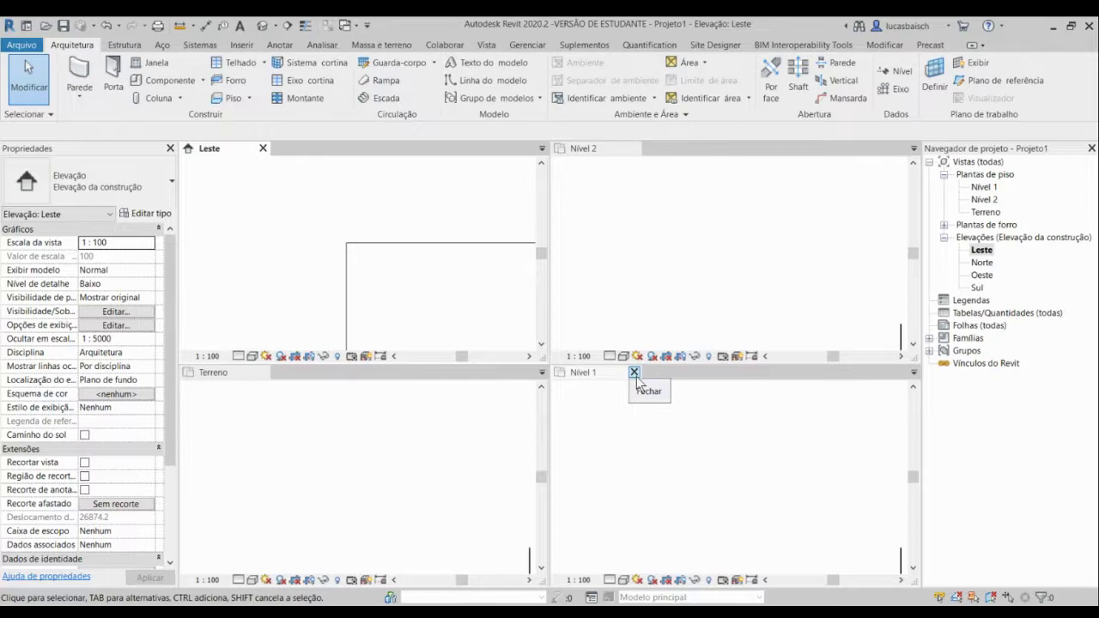
click(633, 372)
click(632, 148)
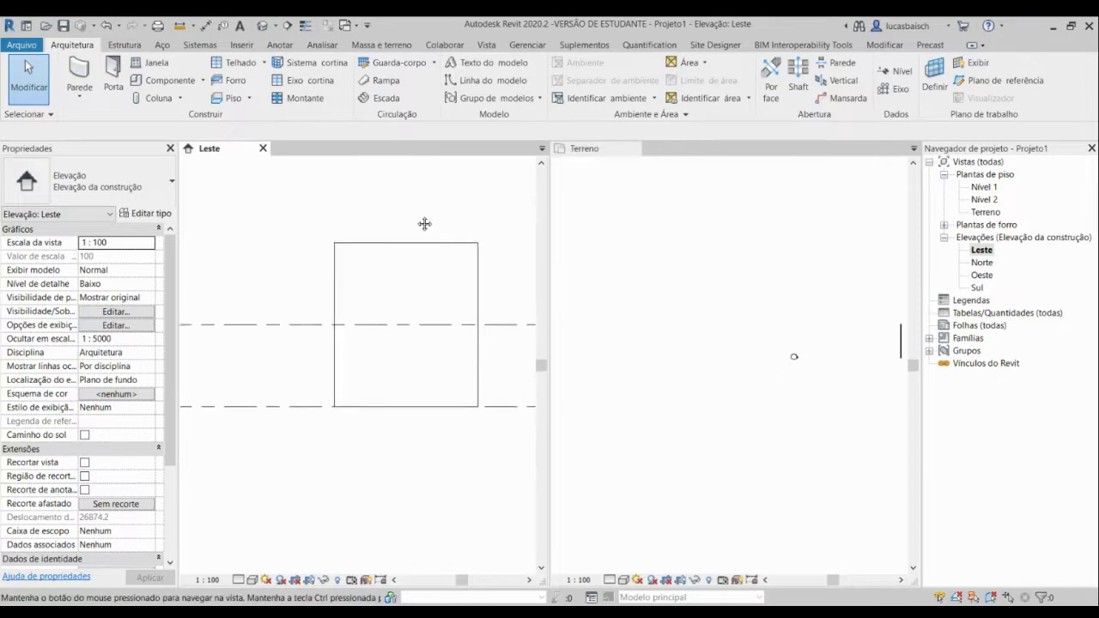
- Select the wall in the Terreno plan to examine how it is highlighted in the Leste elevation, and clear the selection
click(730, 236)
middle_click(752, 248)
middle_click(753, 248)
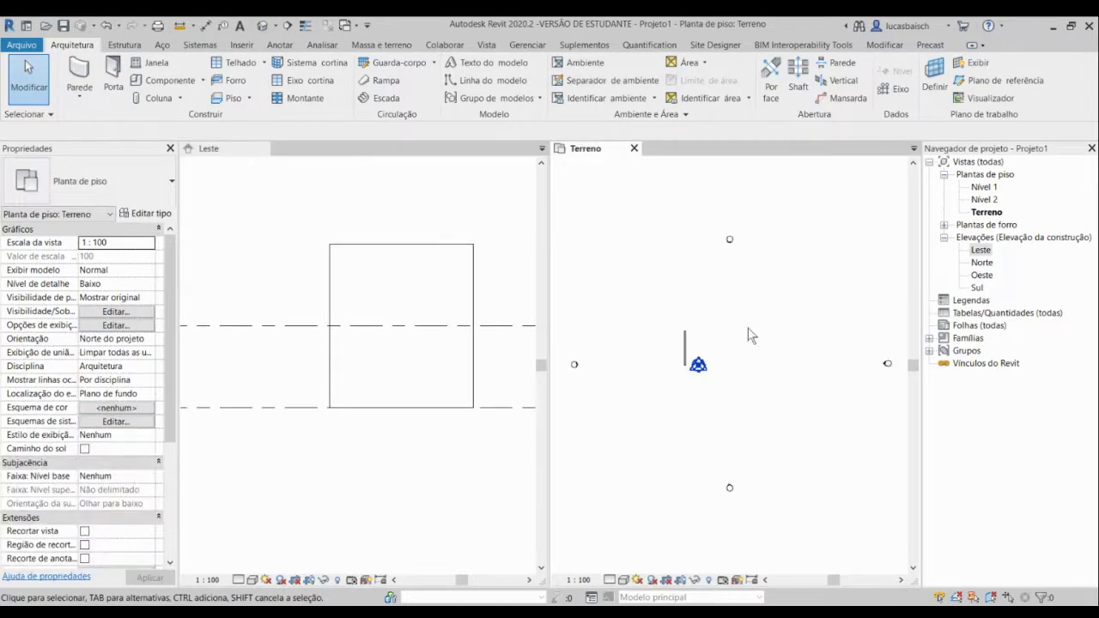
scroll(778, 290, up, 1)
middle_drag(721, 328, 799, 275)
scroll(800, 275, up, 3)
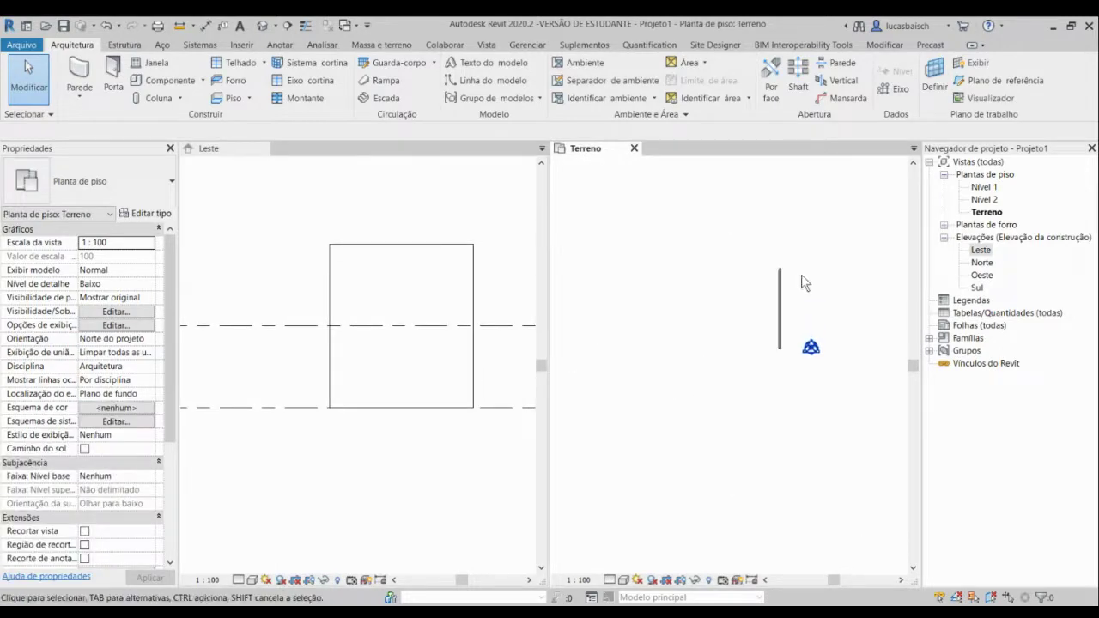
click(437, 226)
scroll(420, 232, up, 1)
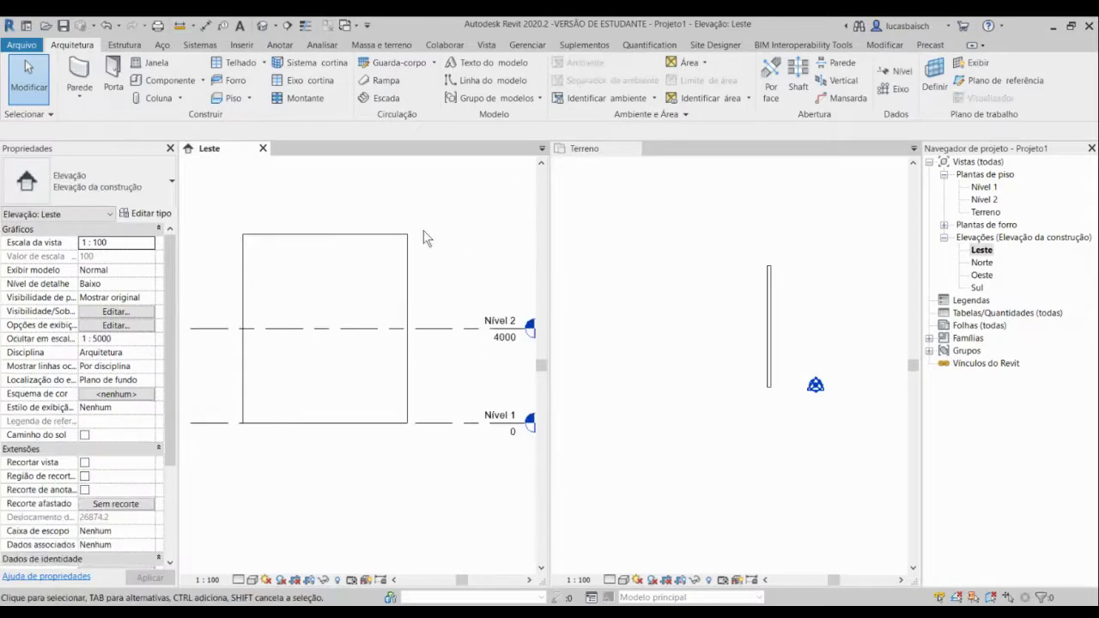
click(777, 288)
click(776, 288)
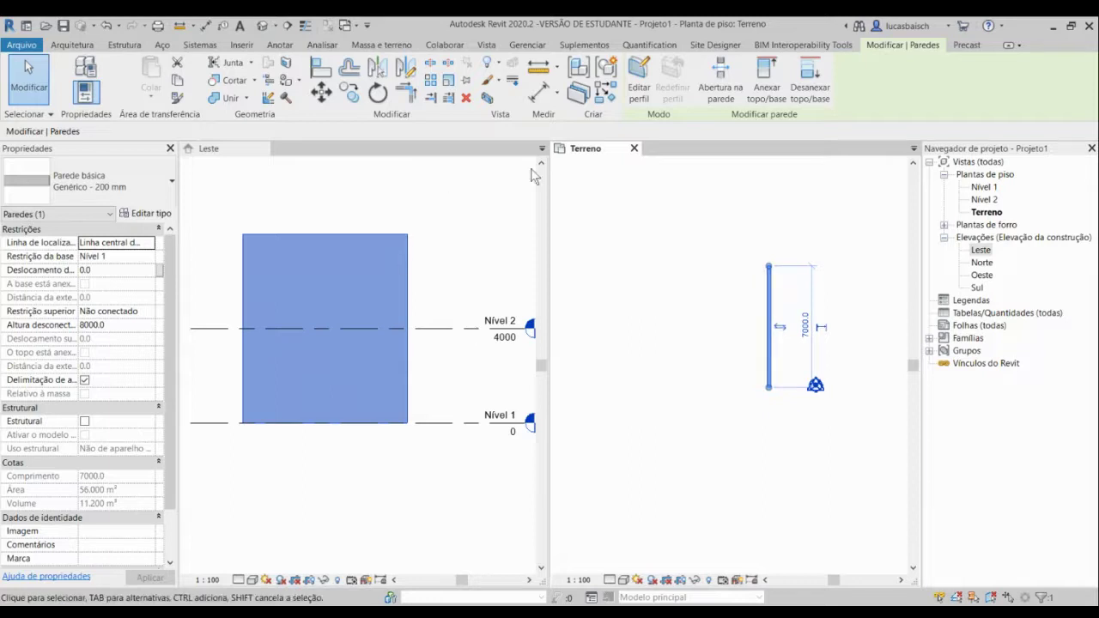
click(435, 222)
click(490, 204)
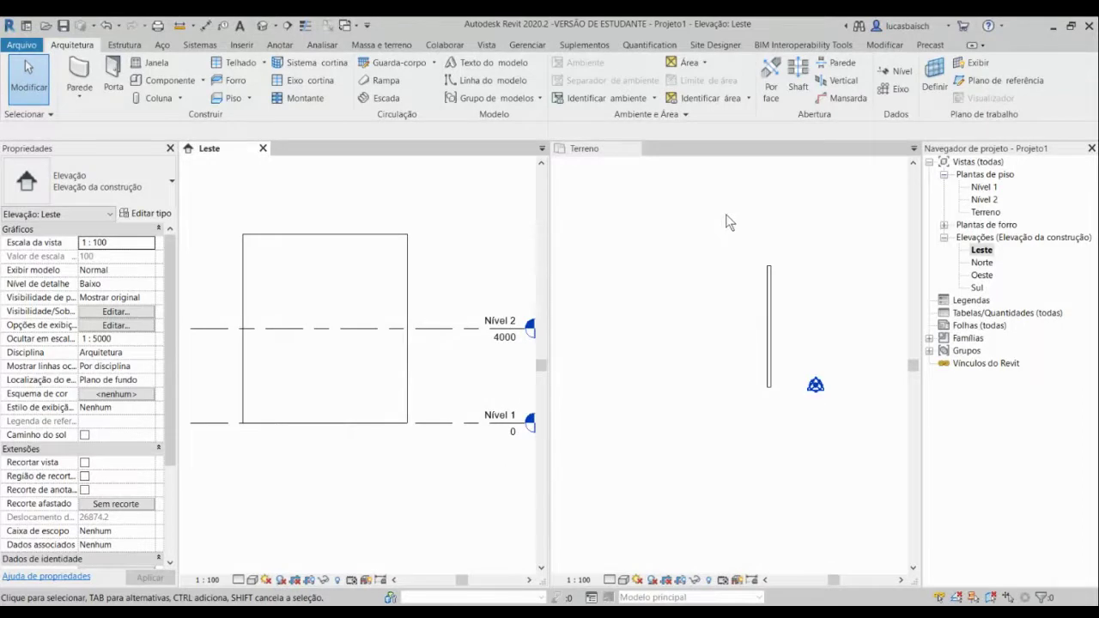
- Compare the view properties of the Terreno plan and the Leste elevation by activating each view
click(638, 245)
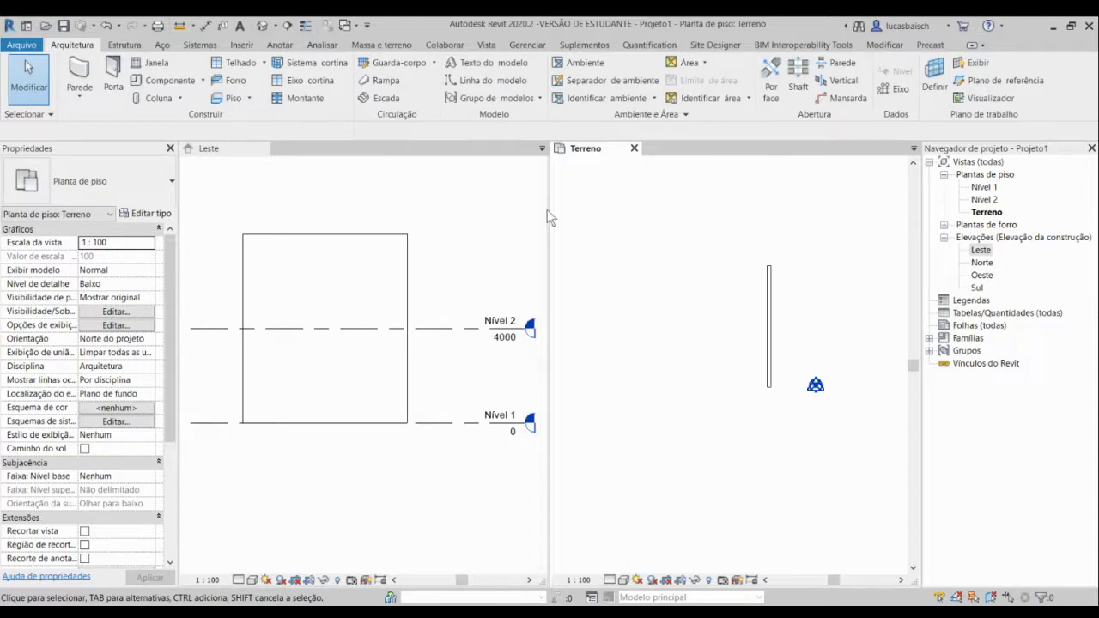
click(482, 237)
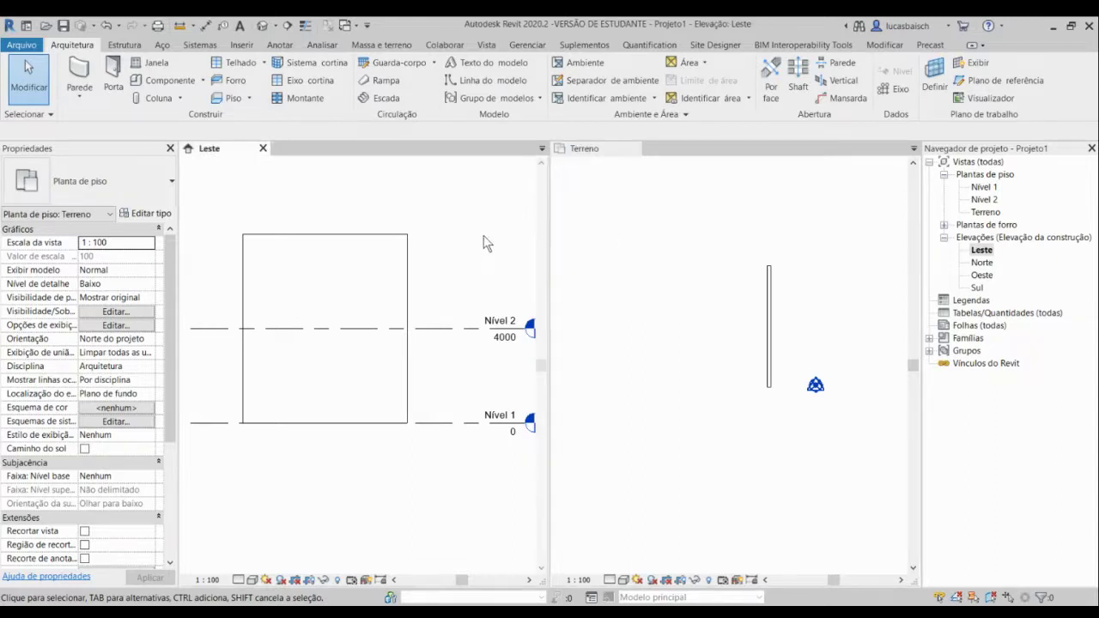
middle_drag(479, 261, 478, 261)
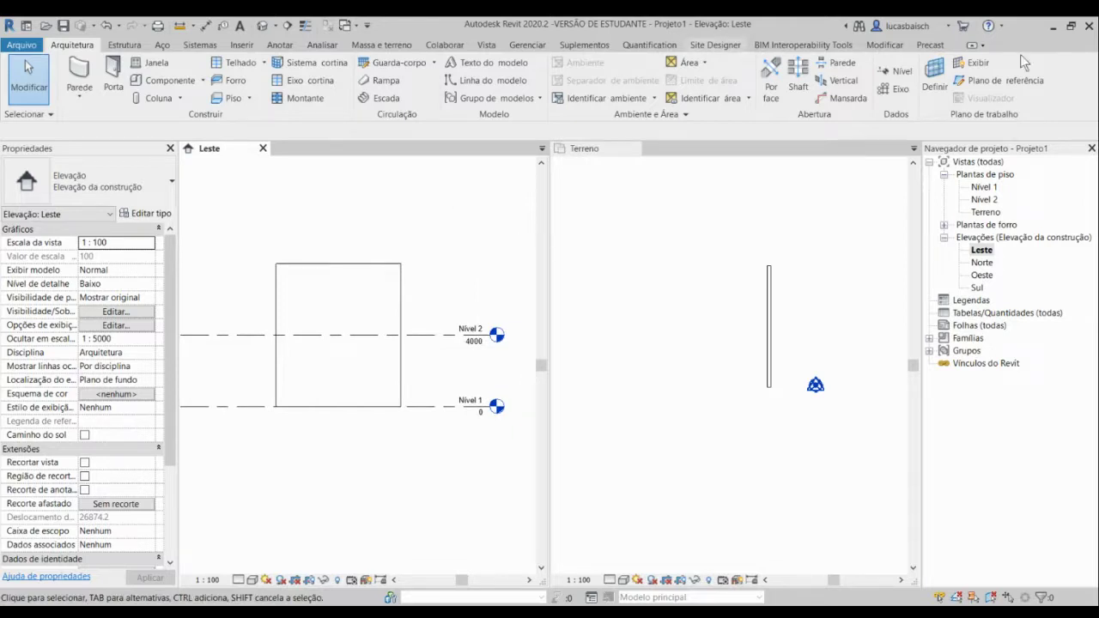
- Set the linear project unit format to metres (Metros) with 2 decimal places
click(520, 50)
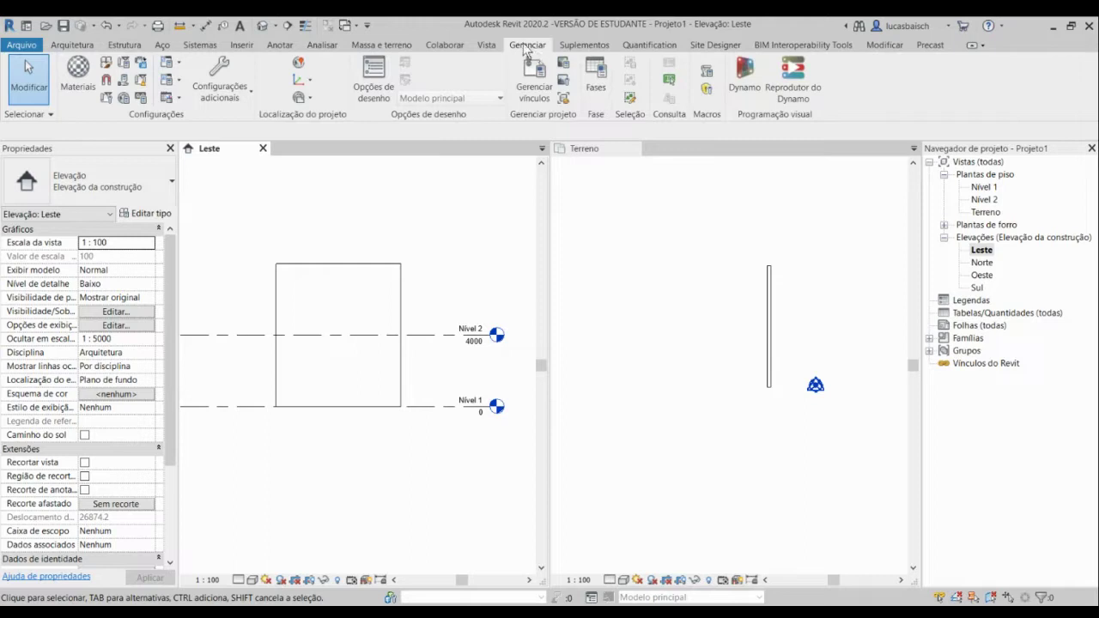
click(142, 98)
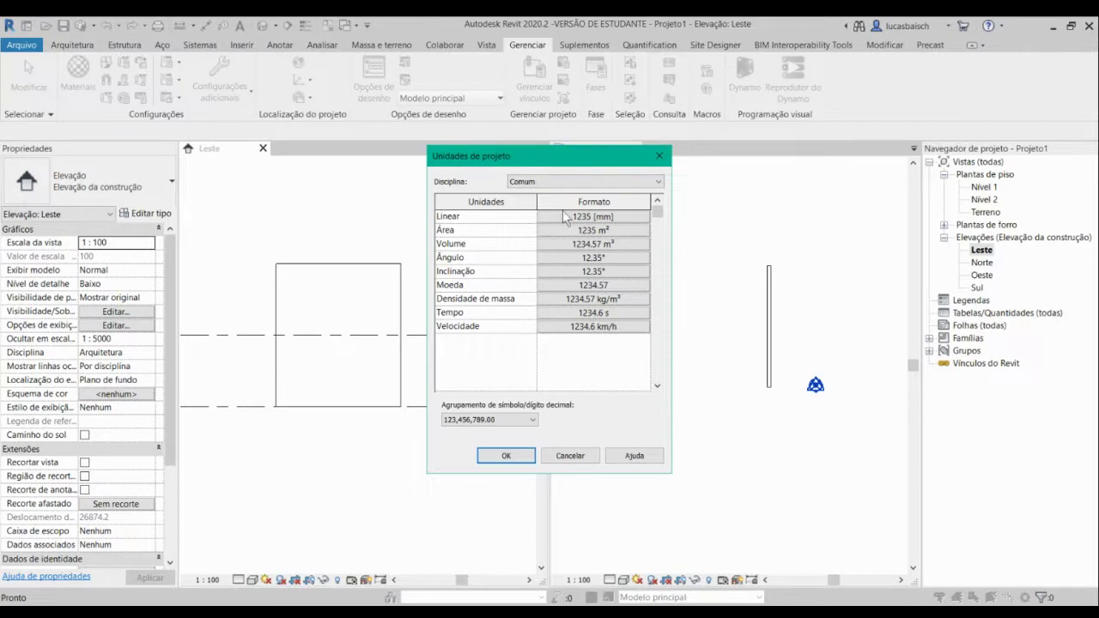
drag(540, 153, 541, 167)
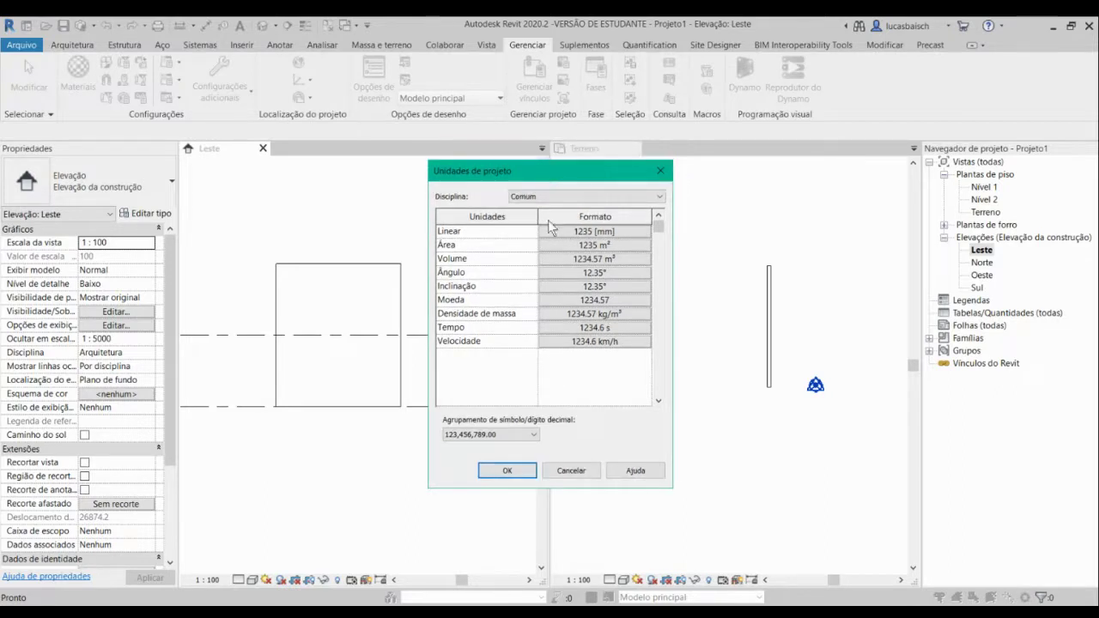
click(589, 231)
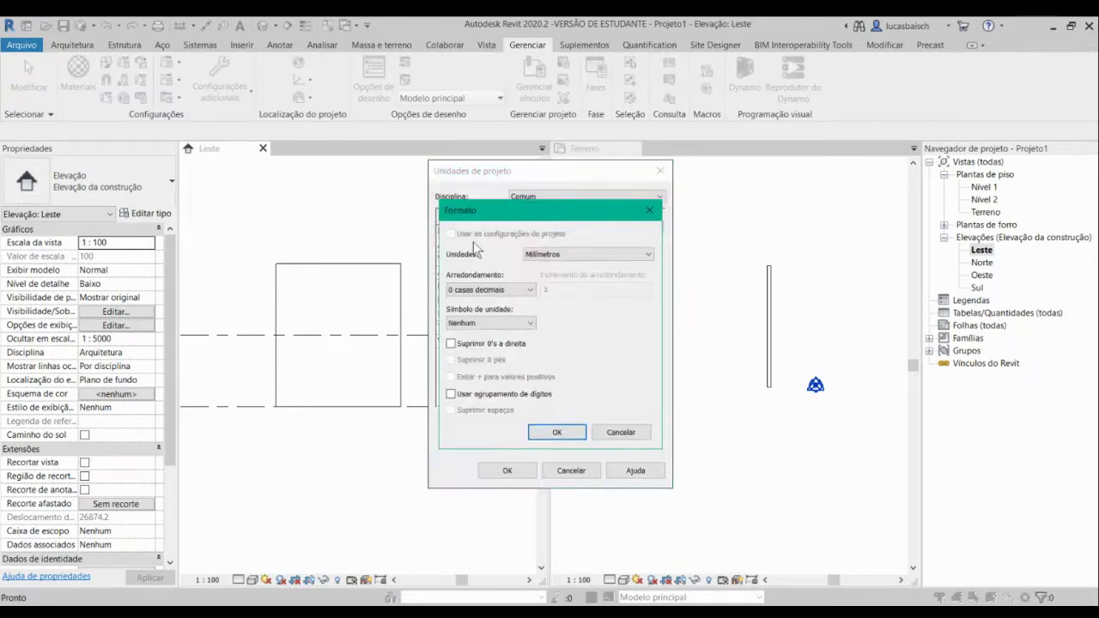
click(586, 253)
click(586, 299)
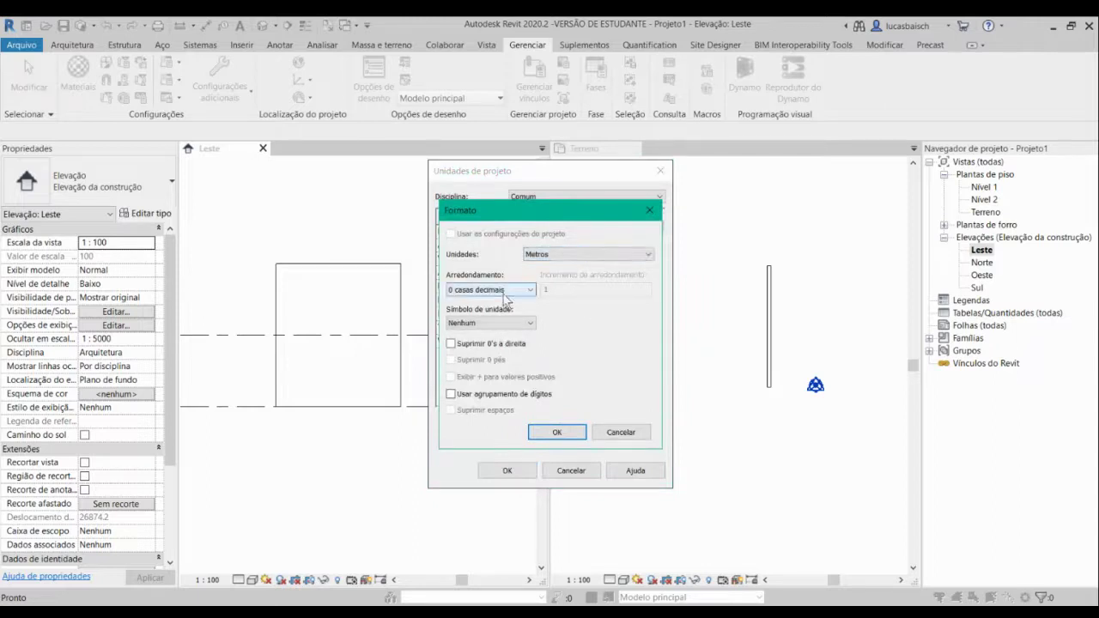
click(504, 294)
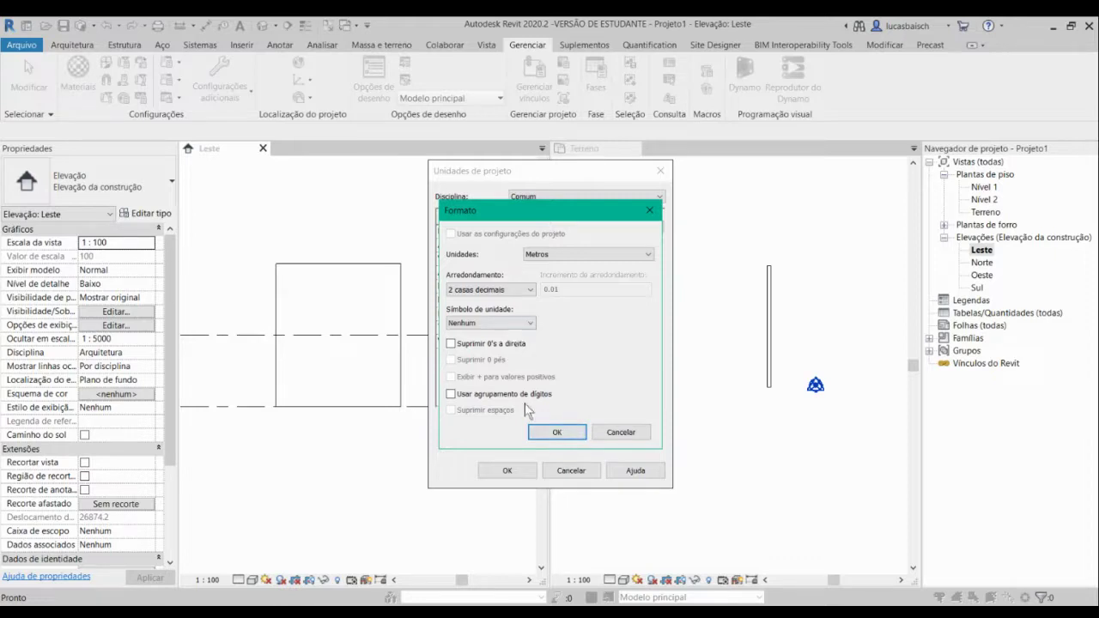
click(563, 432)
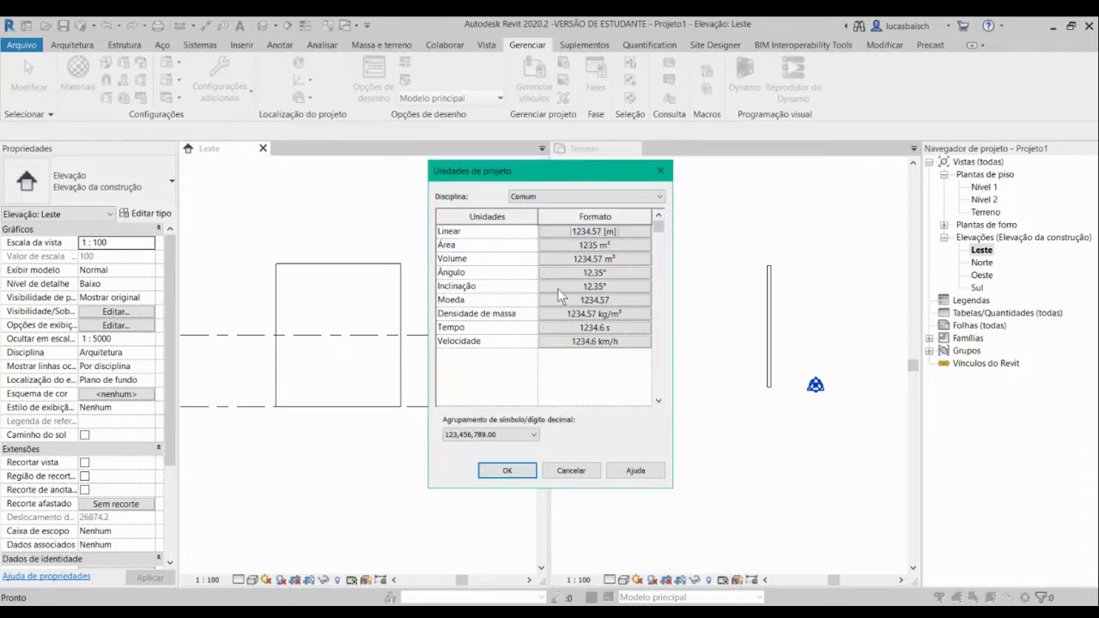
- Set the area unit format to 2 decimal places, keeping square metres and the m² symbol
click(556, 243)
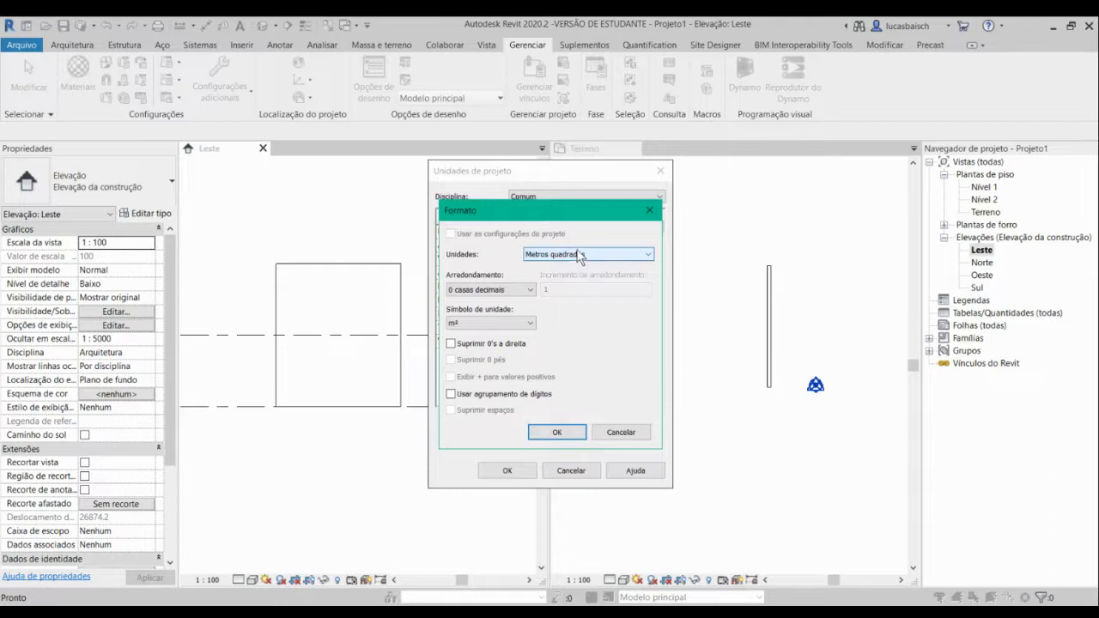
scroll(493, 294, down, 2)
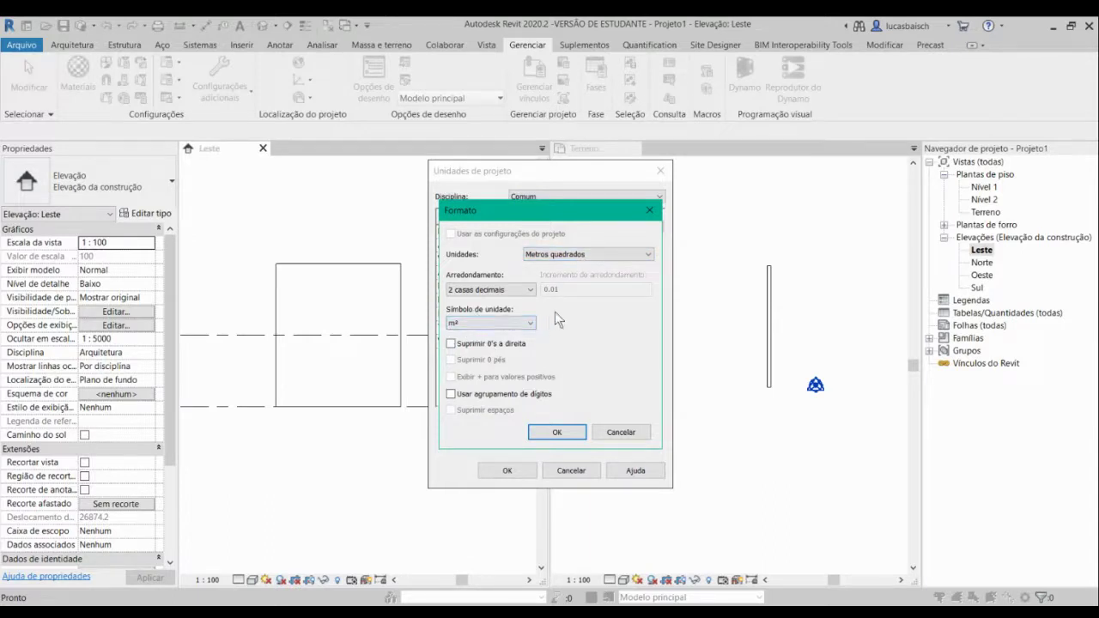
click(557, 432)
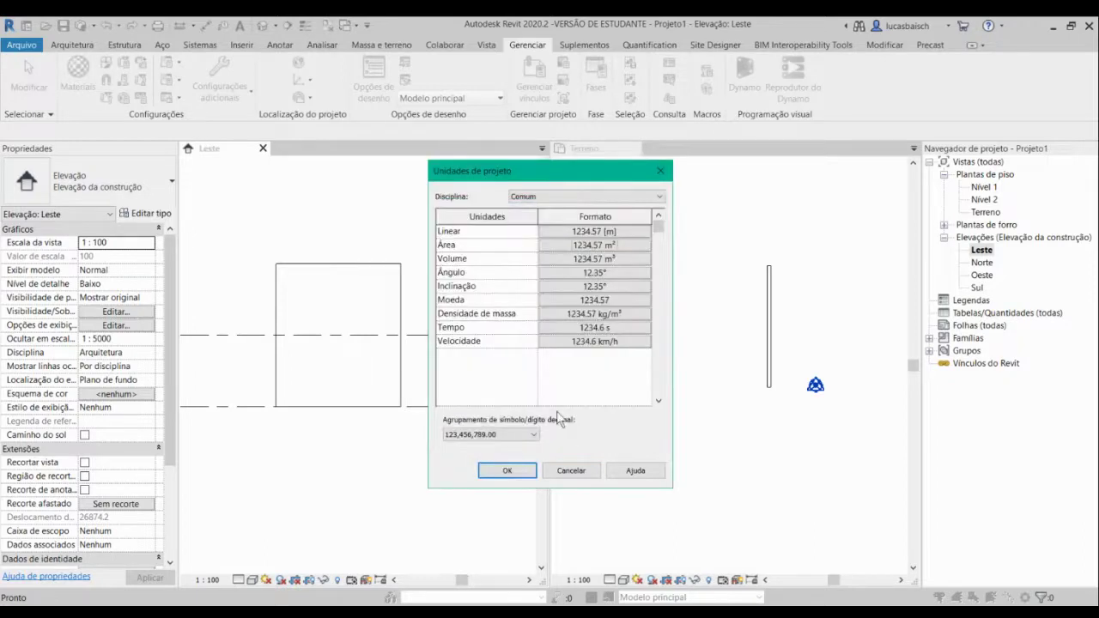
- Set the slope (Inclinação) format to Percentual with 2 decimal places and the % symbol, and apply the project units
click(554, 283)
key(Down)
key(Down)
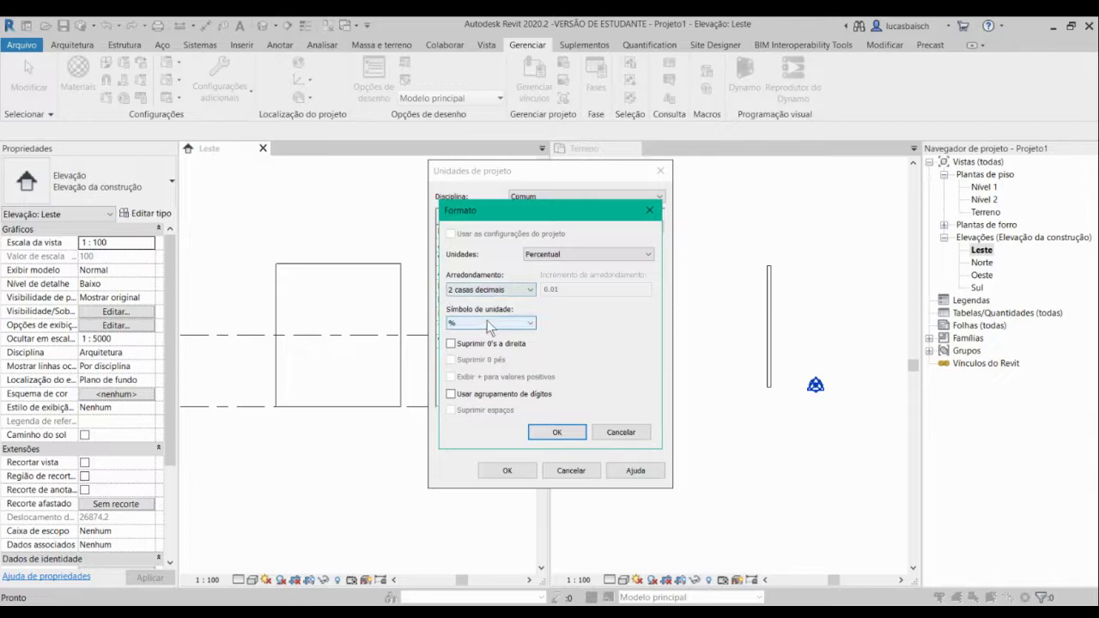
click(556, 431)
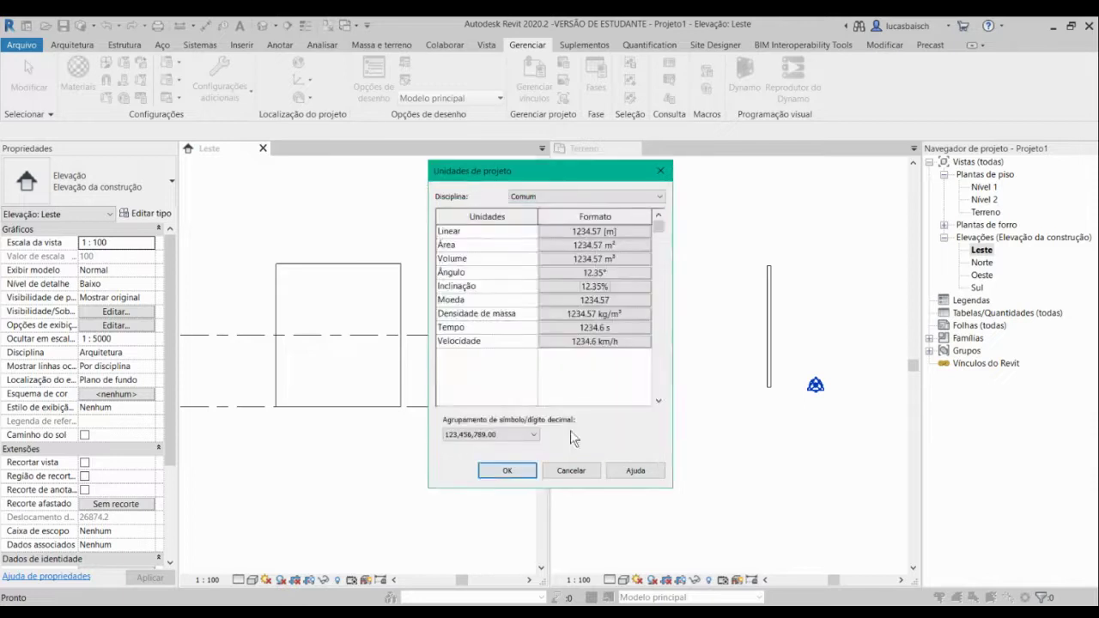
click(518, 470)
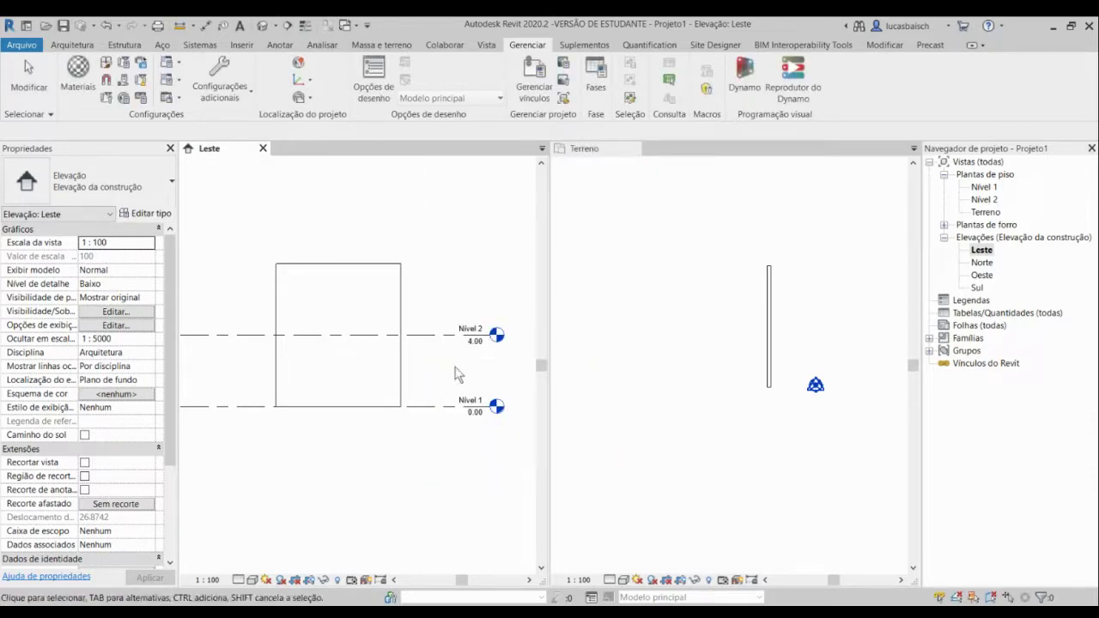
- Close the Terreno plan and open the default 3D view
scroll(455, 372, up, 2)
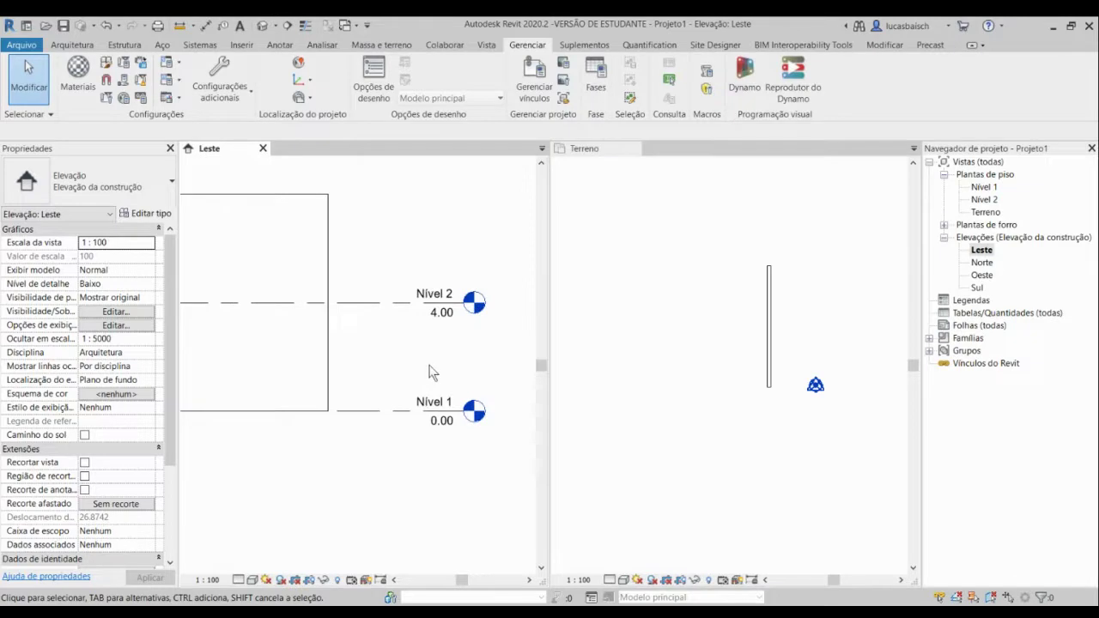
middle_drag(439, 353, 424, 373)
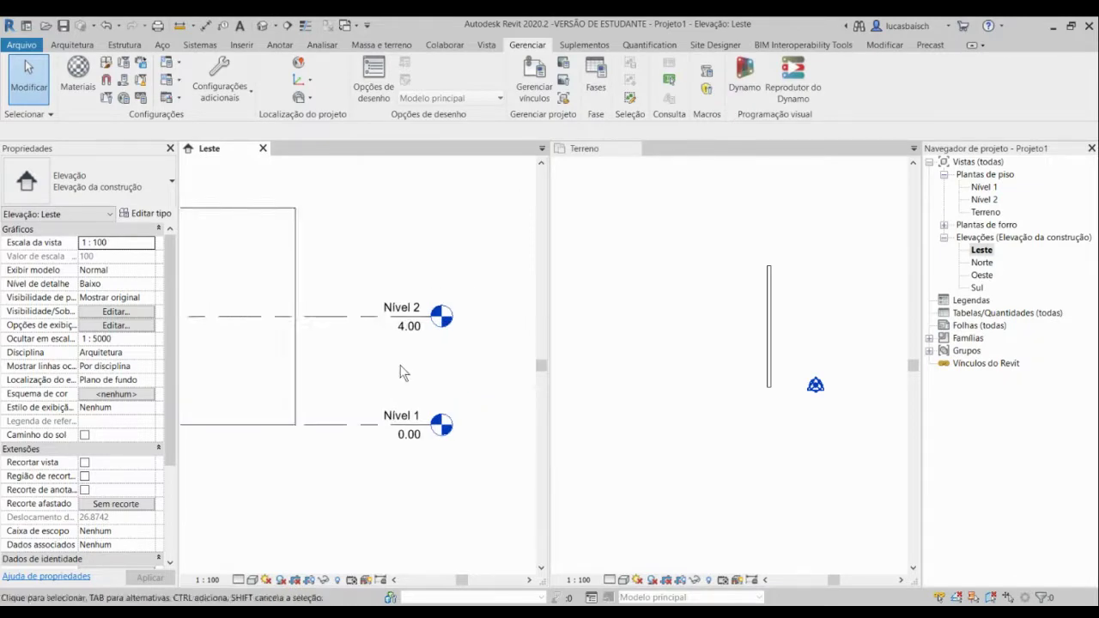
click(633, 149)
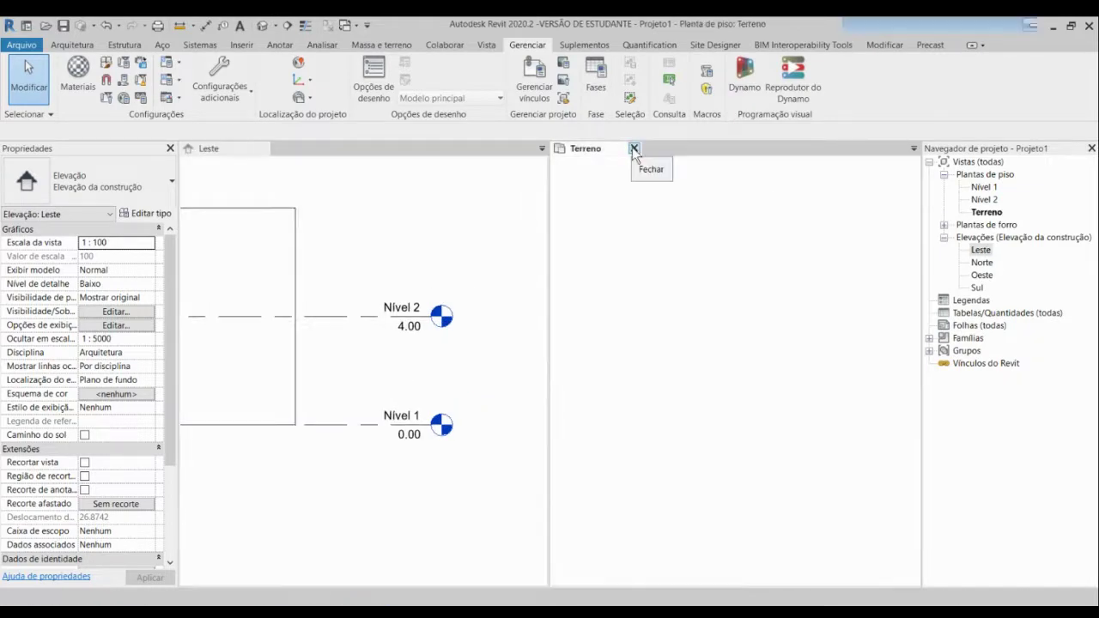
middle_drag(490, 257, 741, 265)
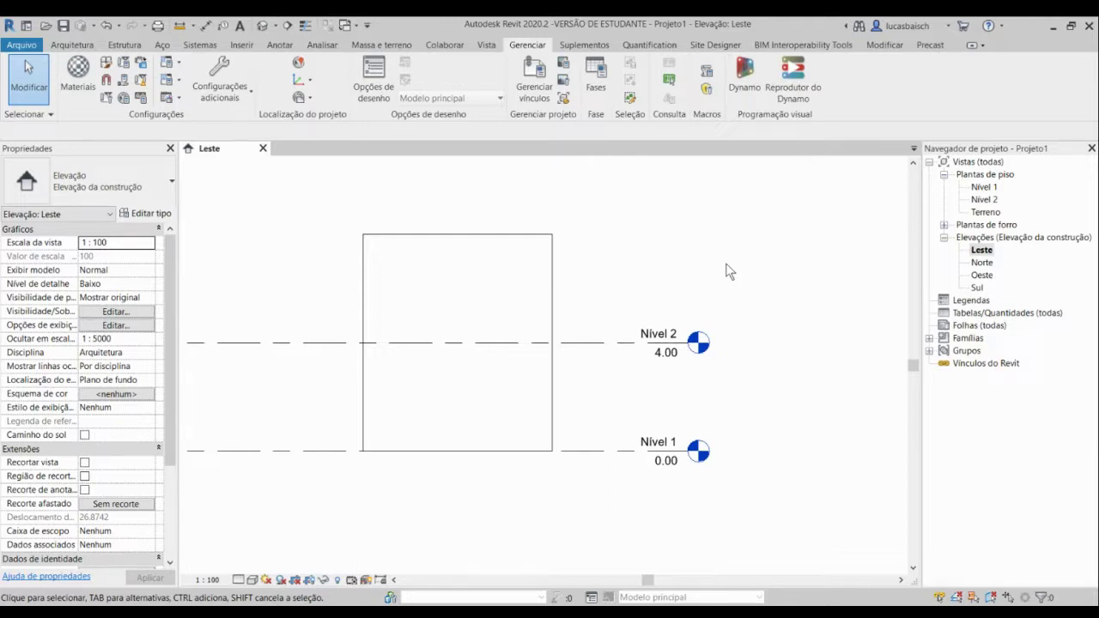
click(261, 27)
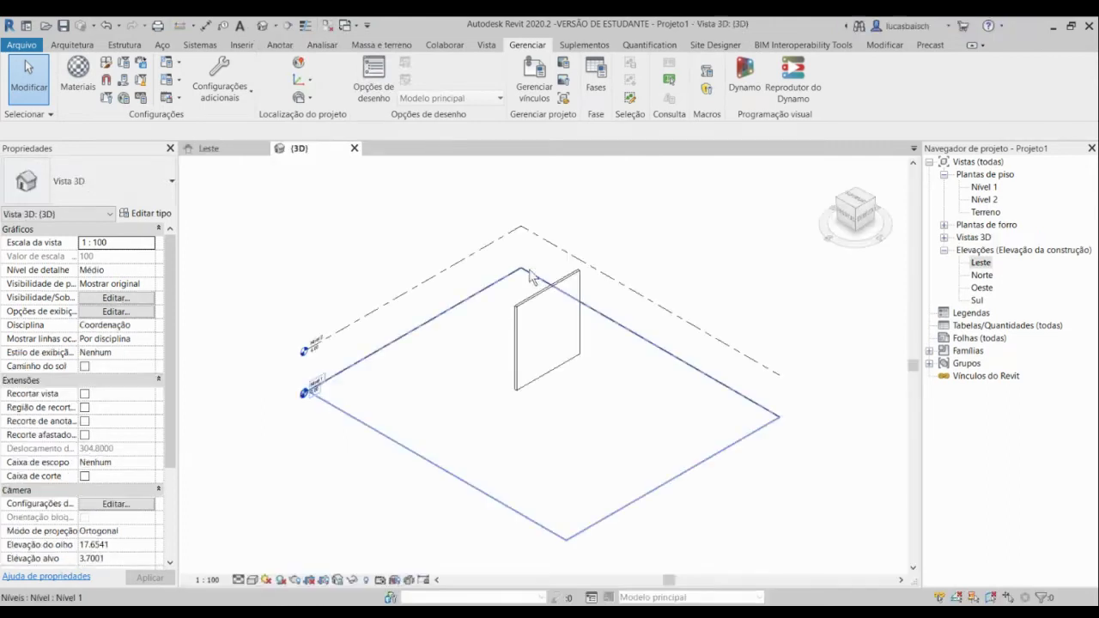
- Select Nível 1 and Nível 2 one after the other in the 3D view to examine their level planes, and clear the selection
click(461, 305)
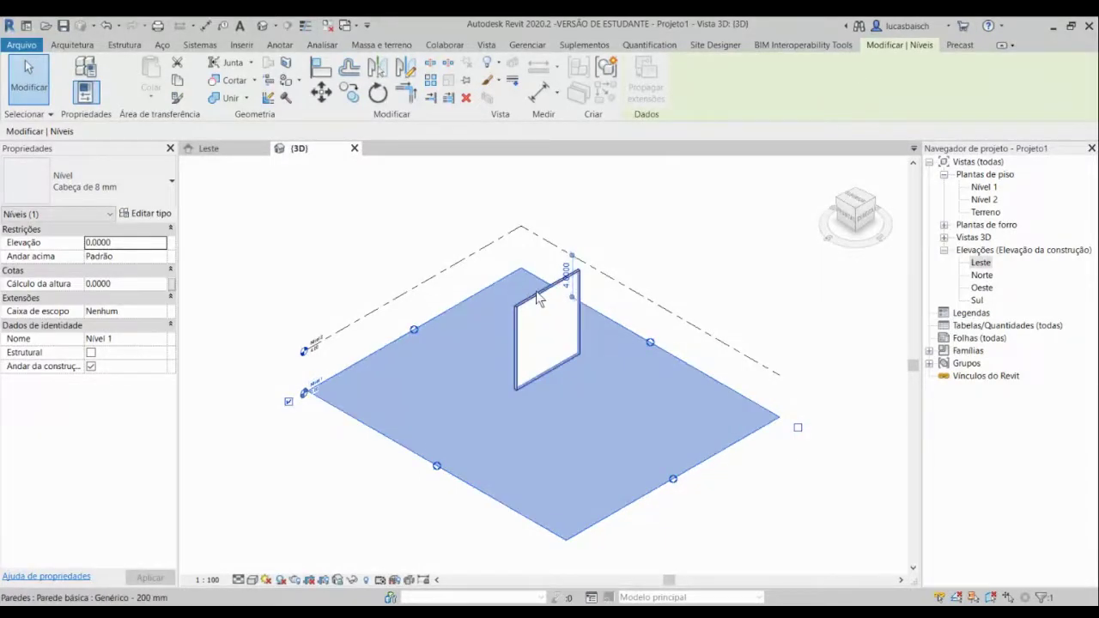
click(701, 265)
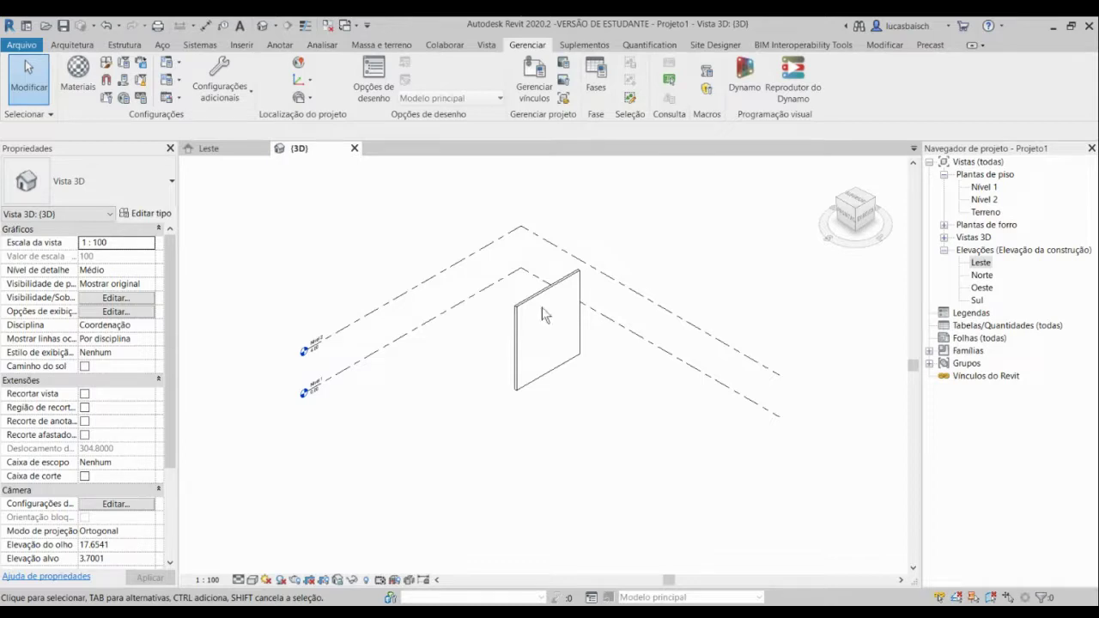
click(459, 306)
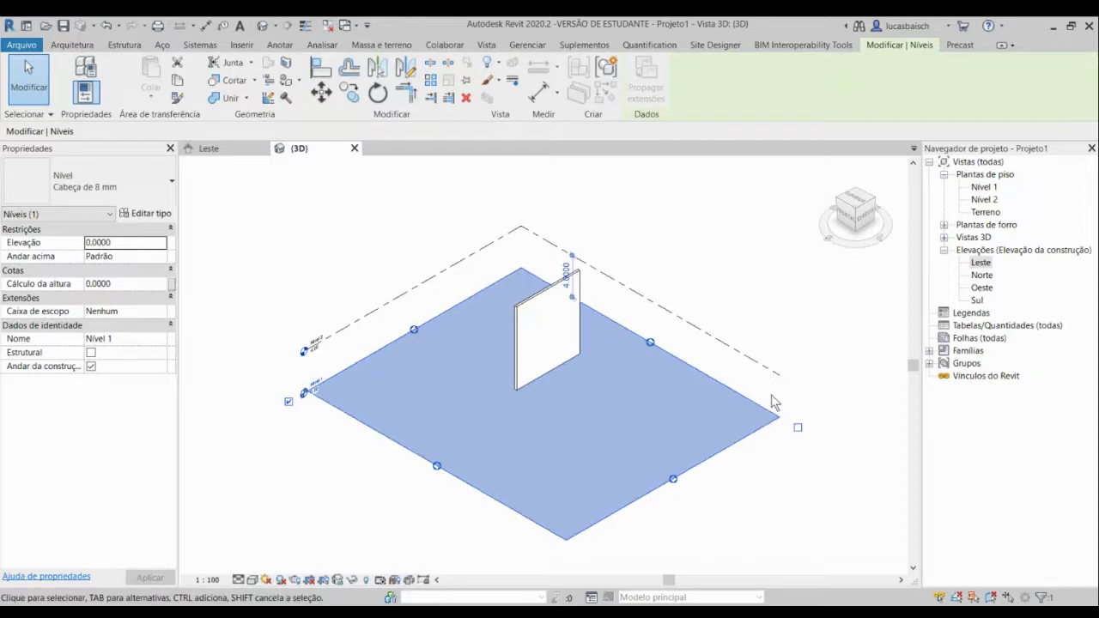
middle_drag(774, 430, 778, 386)
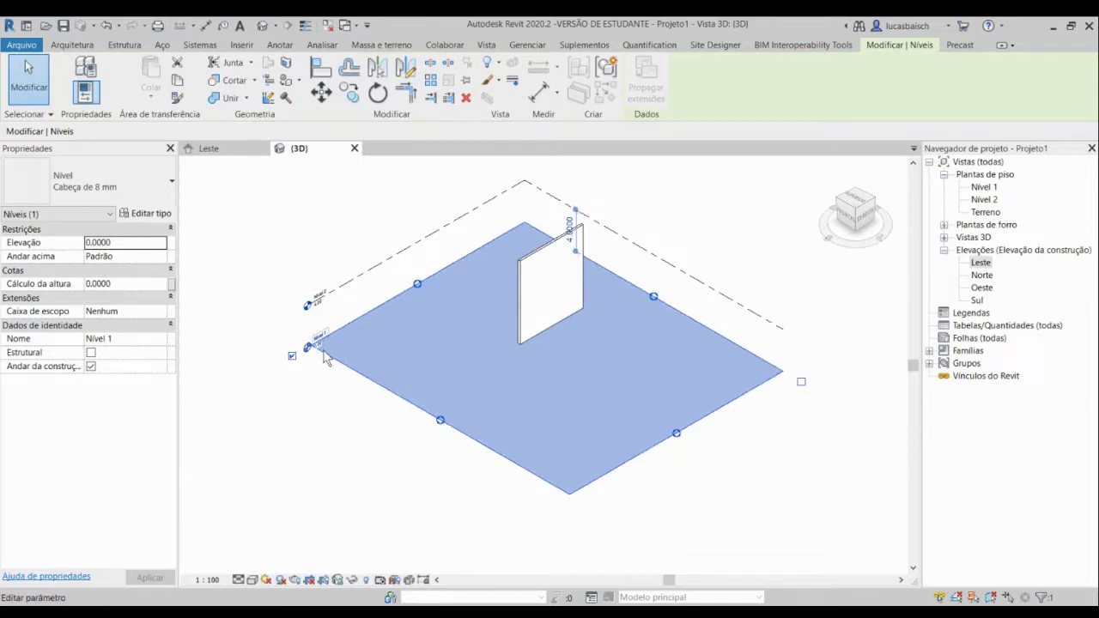
scroll(324, 359, up, 5)
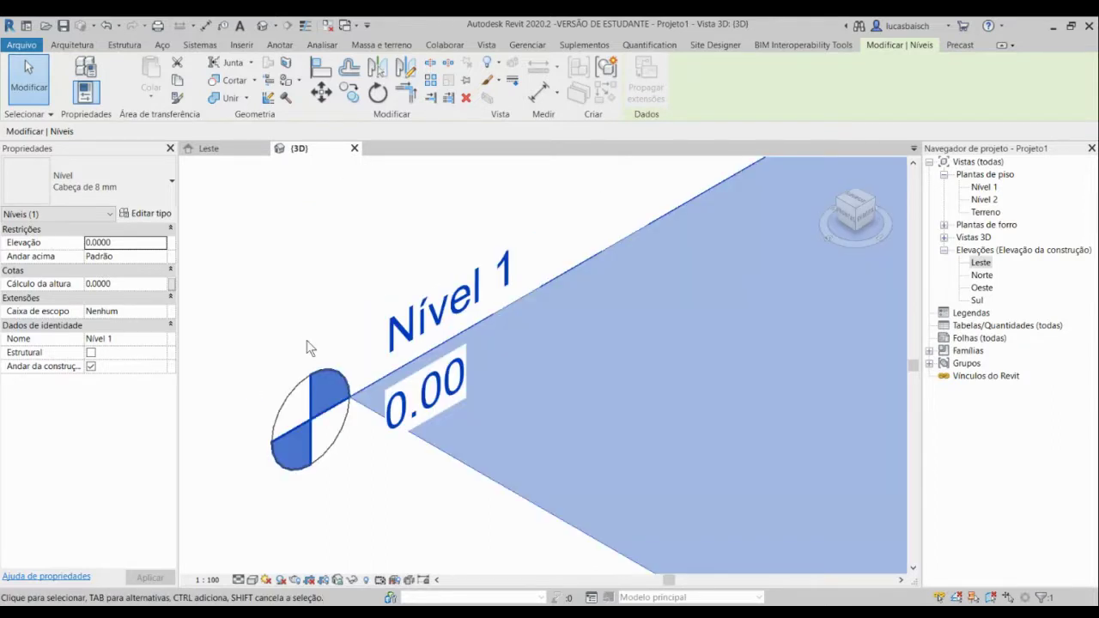
scroll(306, 340, down, 5)
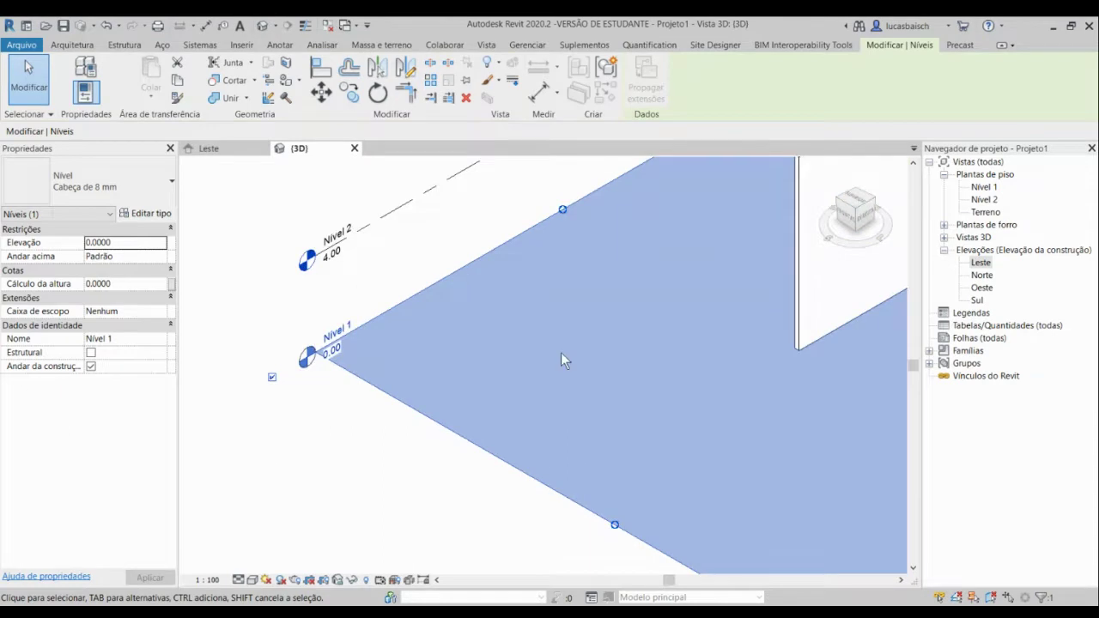
scroll(562, 361, down, 4)
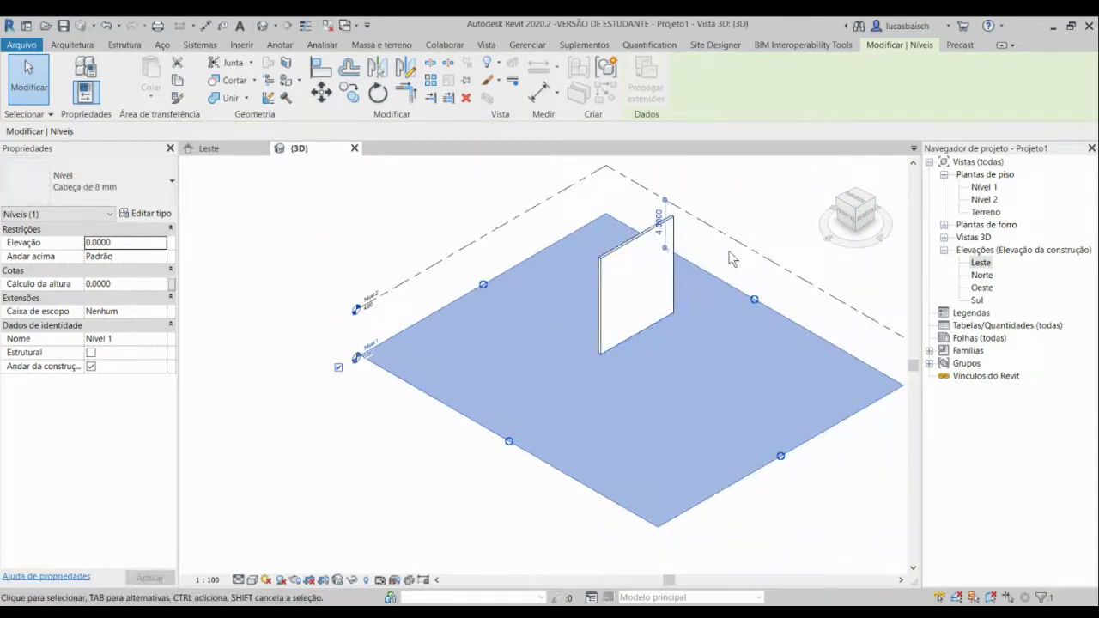
click(469, 249)
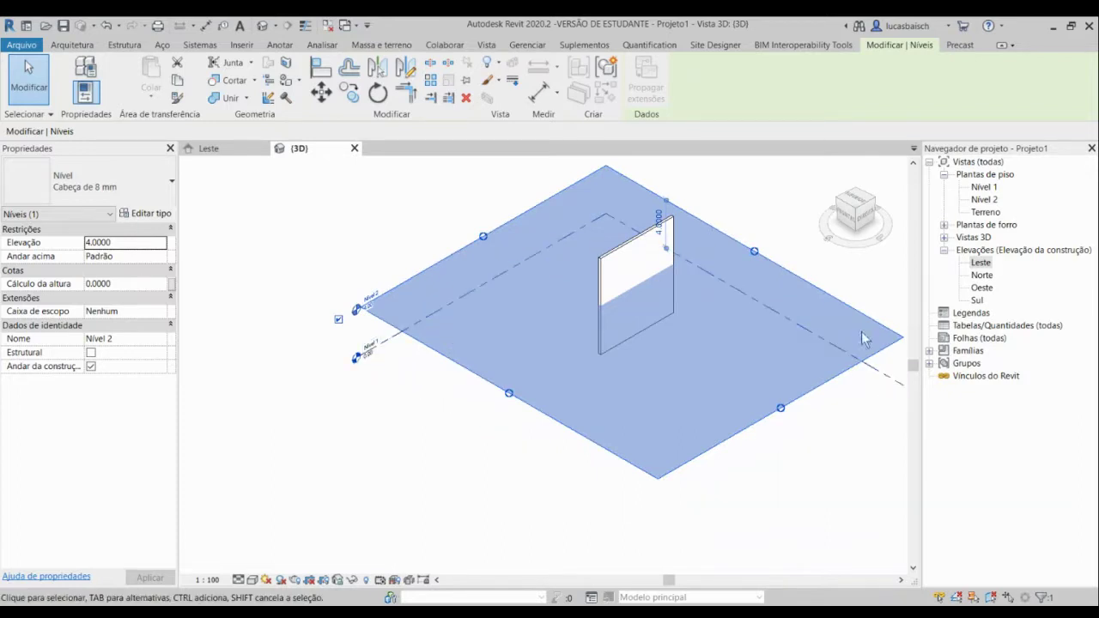
click(361, 204)
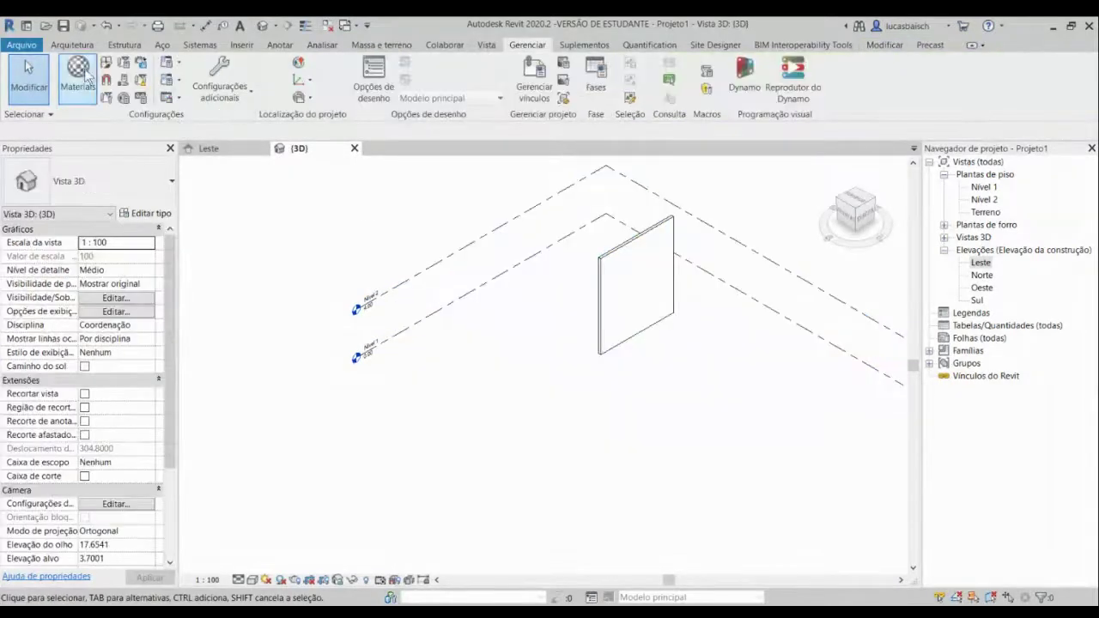
- Tile the 3D view and the Leste elevation side by side
click(72, 45)
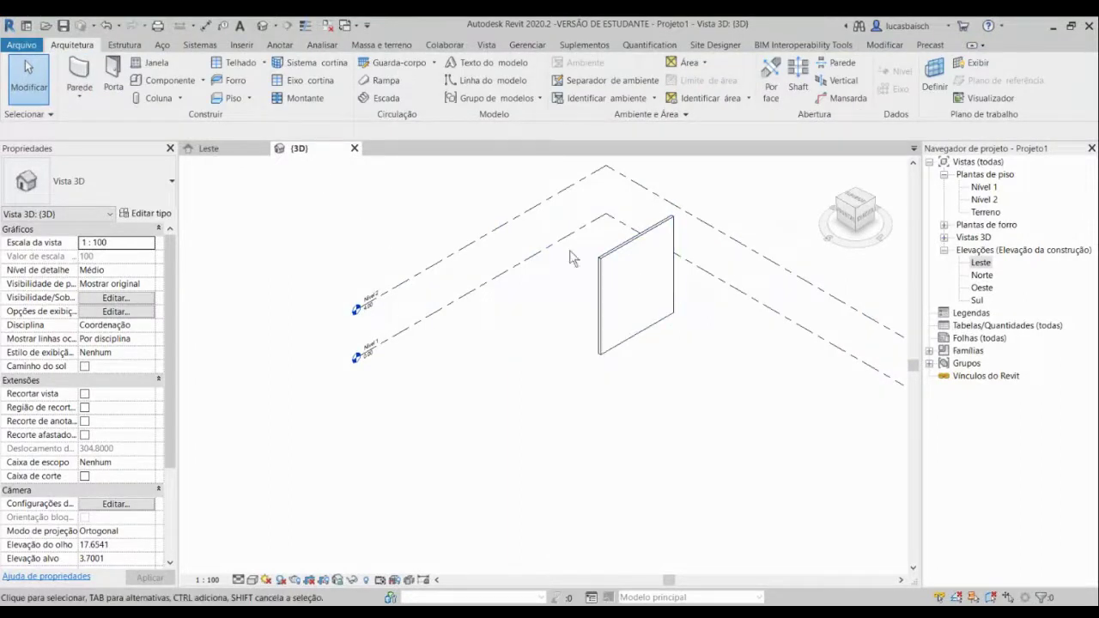
middle_drag(562, 249, 455, 265)
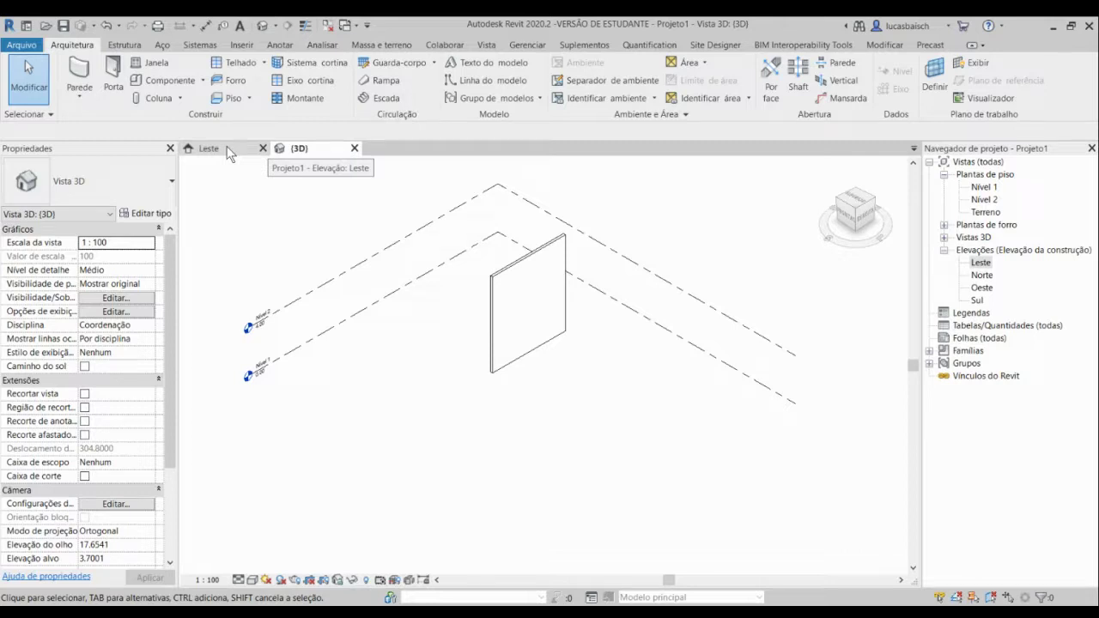
scroll(238, 335, up, 5)
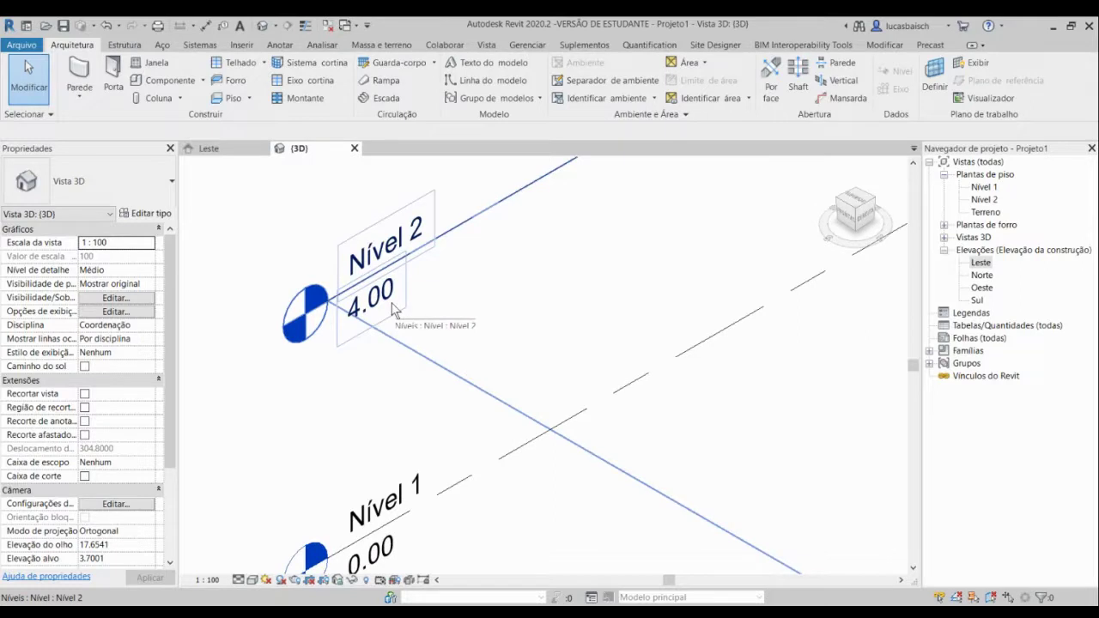
key(w)
key(t)
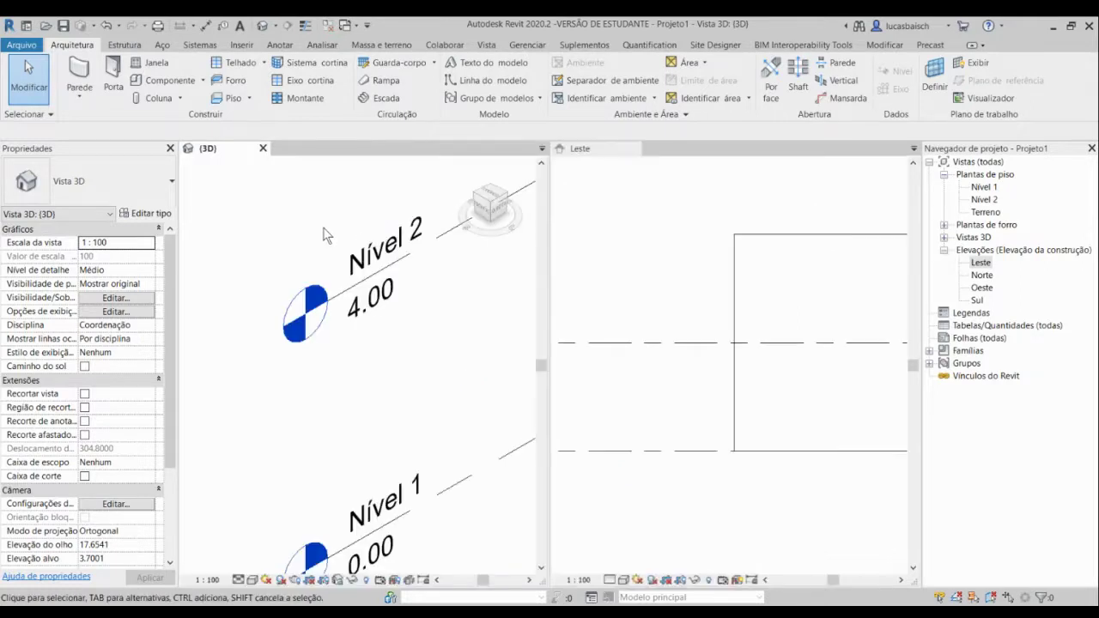
- Select Nível 2 in the 3D view and examine its editable elevation value and its level head in the Leste elevation
scroll(327, 236, down, 2)
click(352, 266)
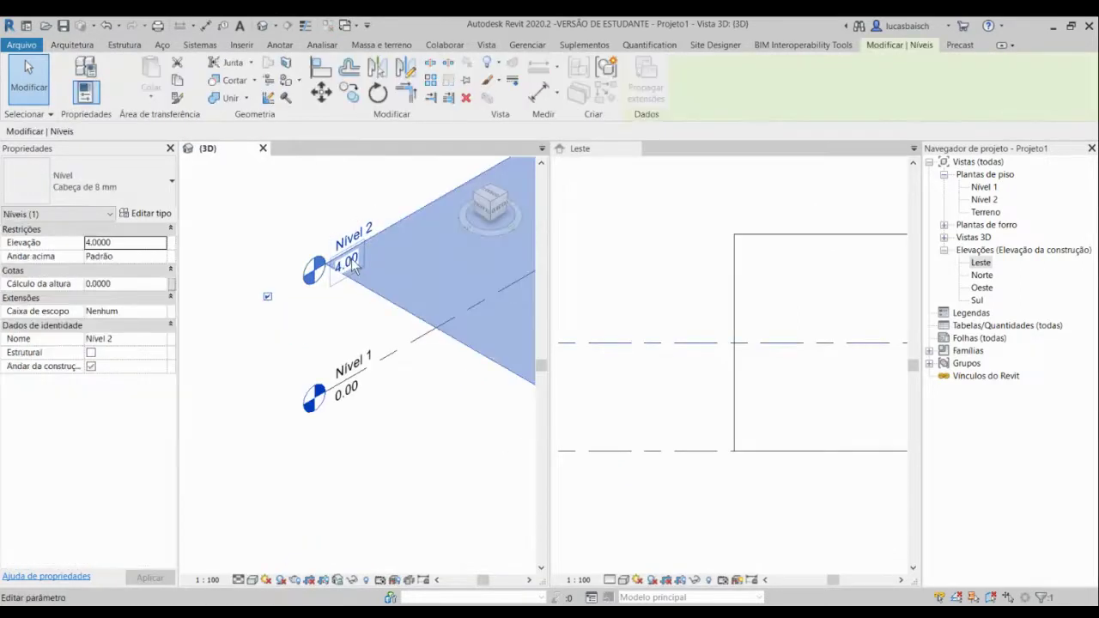
click(352, 264)
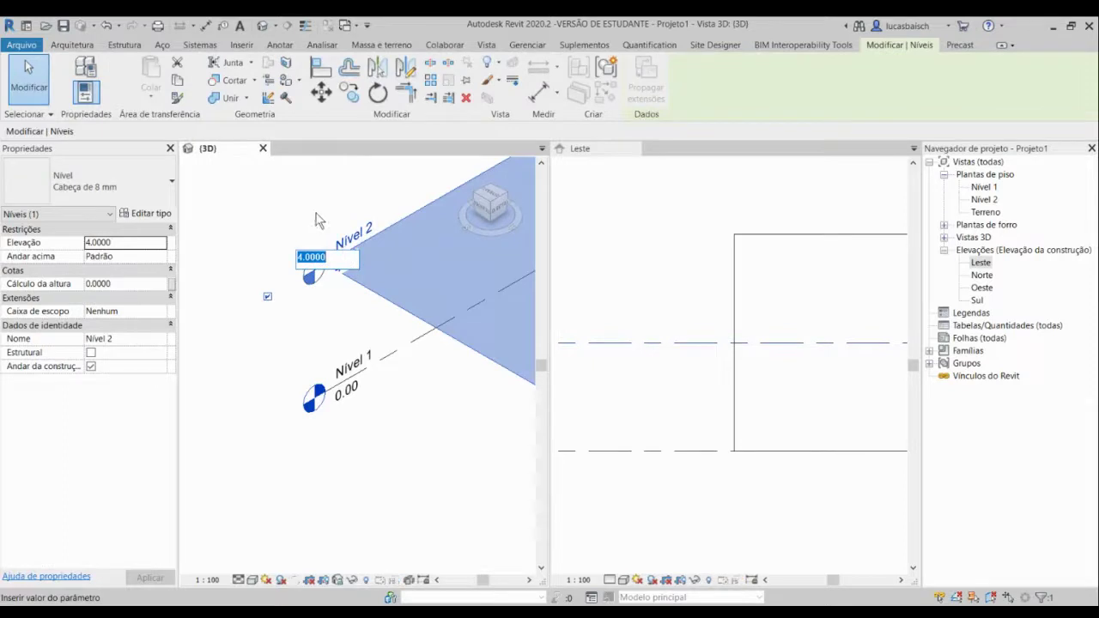
key(Escape)
scroll(316, 219, down, 2)
click(820, 223)
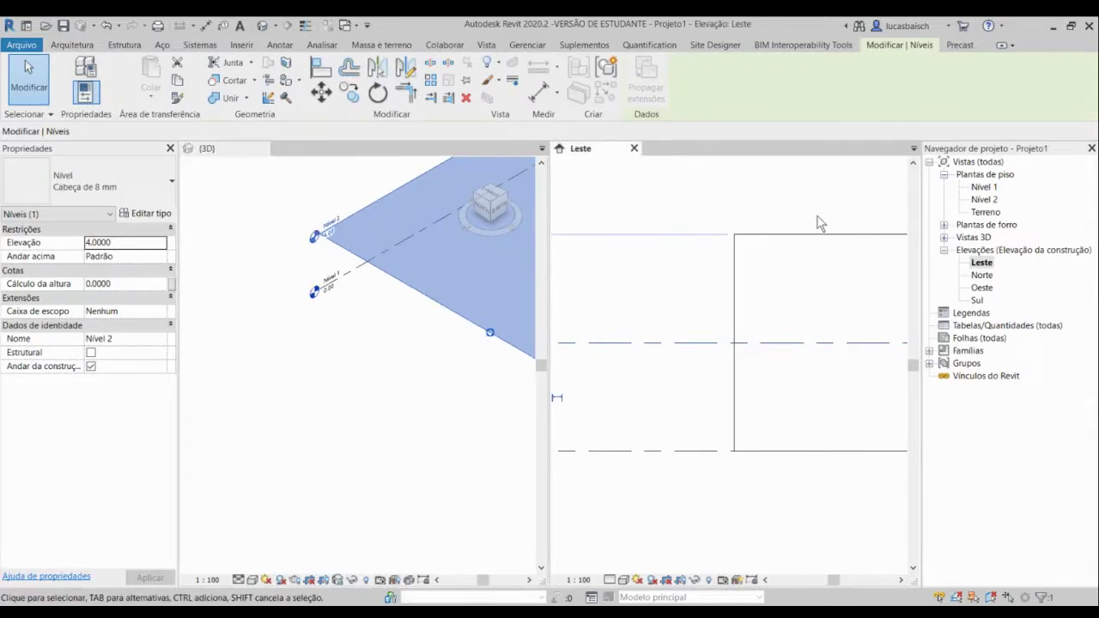
middle_drag(820, 223, 797, 288)
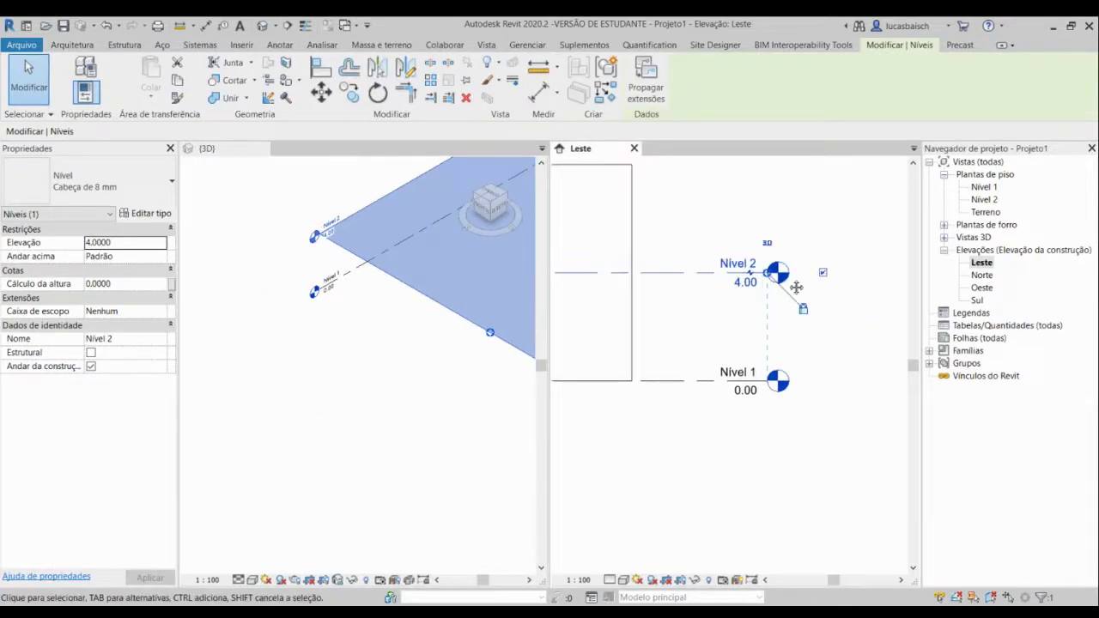
- Clear the Nível 2 selection and examine both level heads in the Leste elevation and the 3D view
click(385, 363)
scroll(385, 363, down, 1)
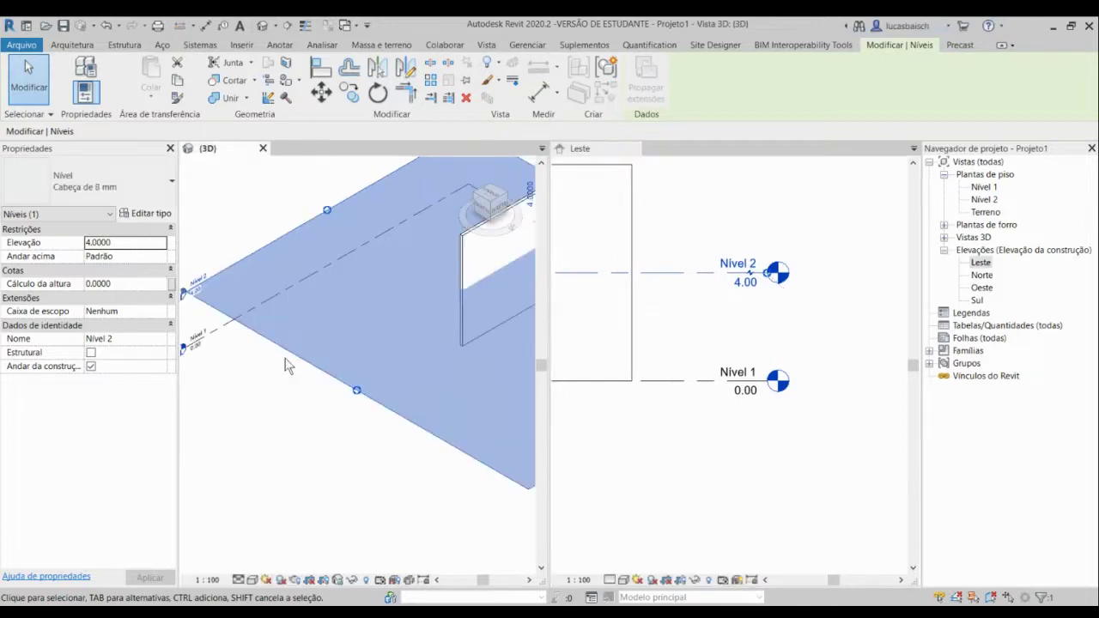
middle_drag(745, 282, 785, 322)
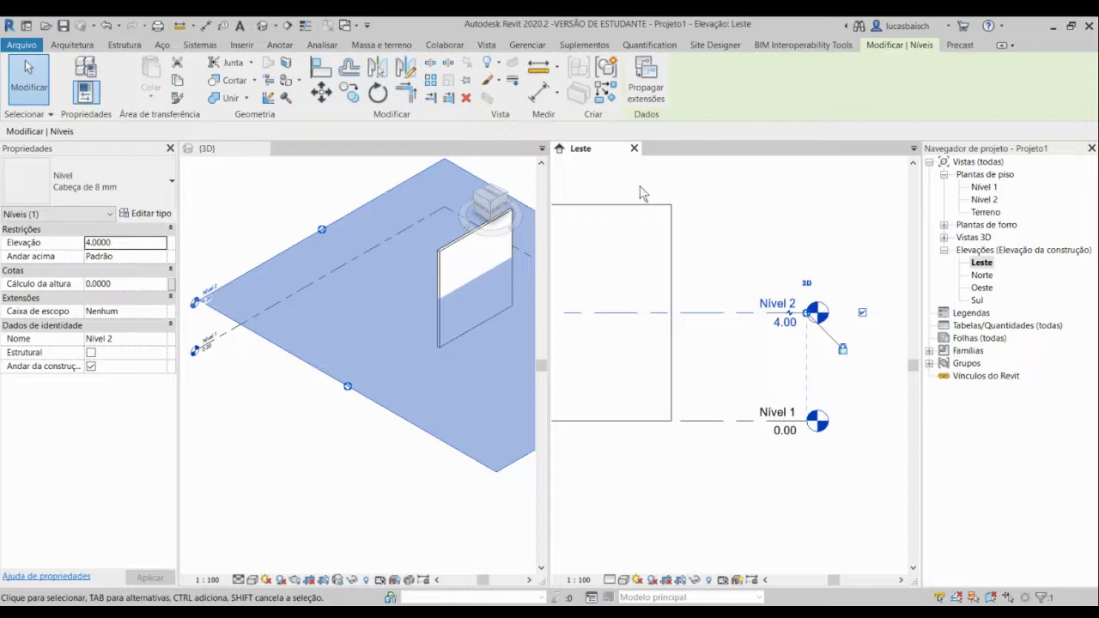
click(835, 262)
click(250, 226)
middle_drag(225, 331, 308, 359)
scroll(249, 356, up, 3)
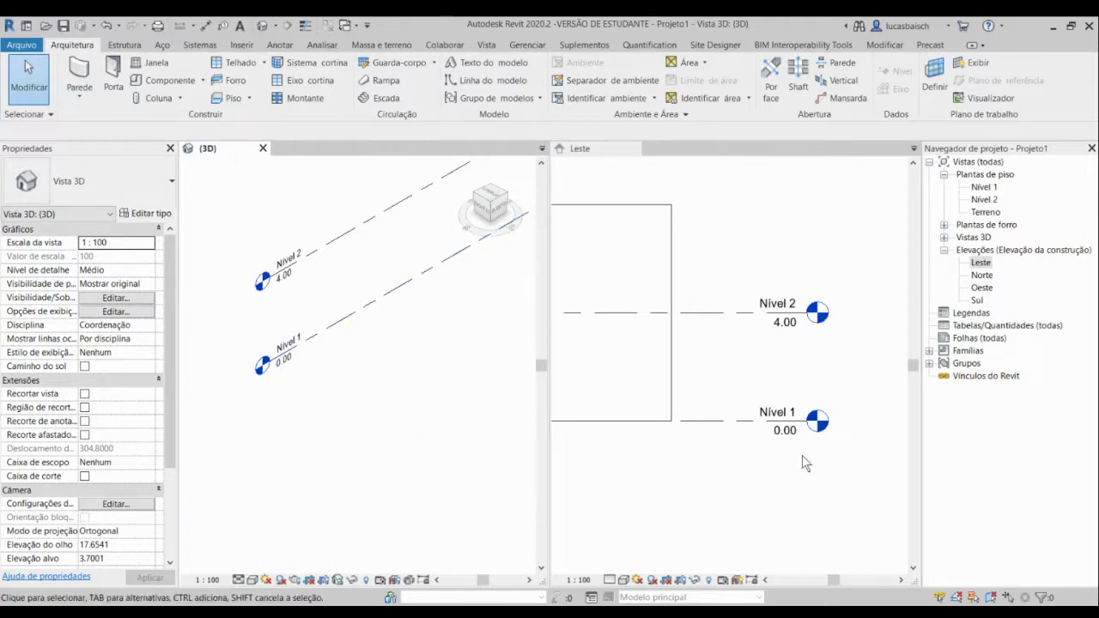
click(777, 429)
double_click(781, 432)
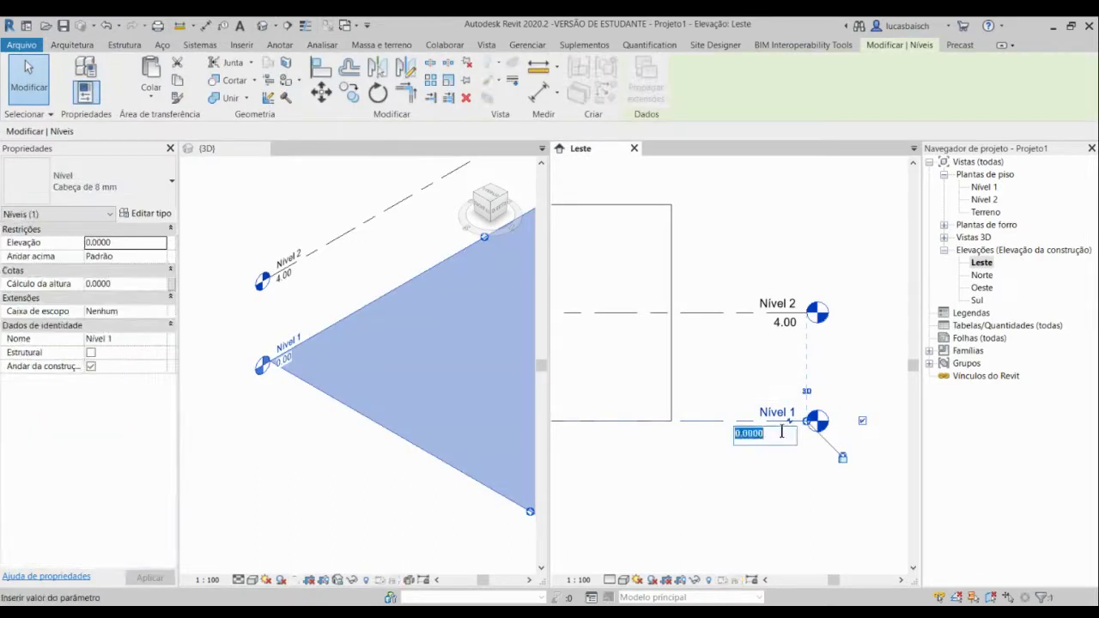
text(01 -)
text(TÉRREO)
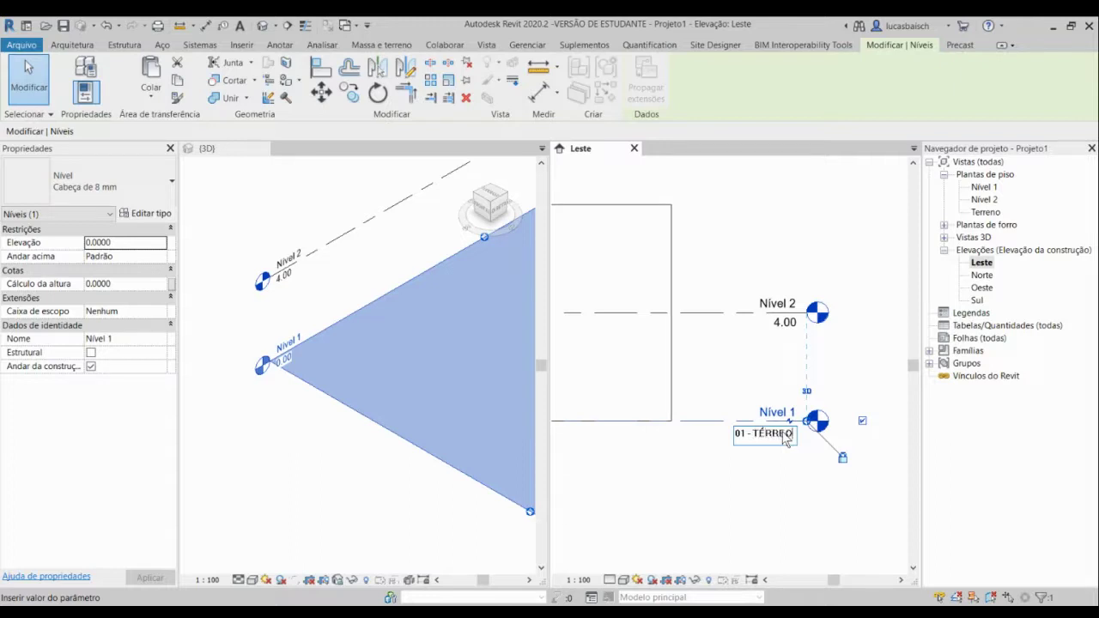
key(Return)
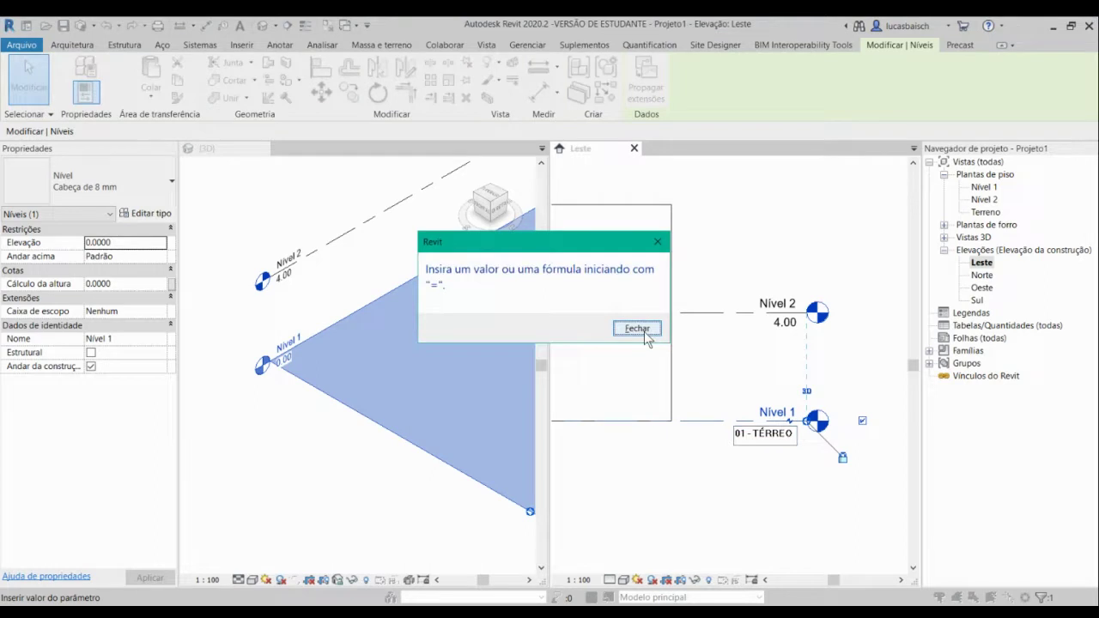
click(645, 330)
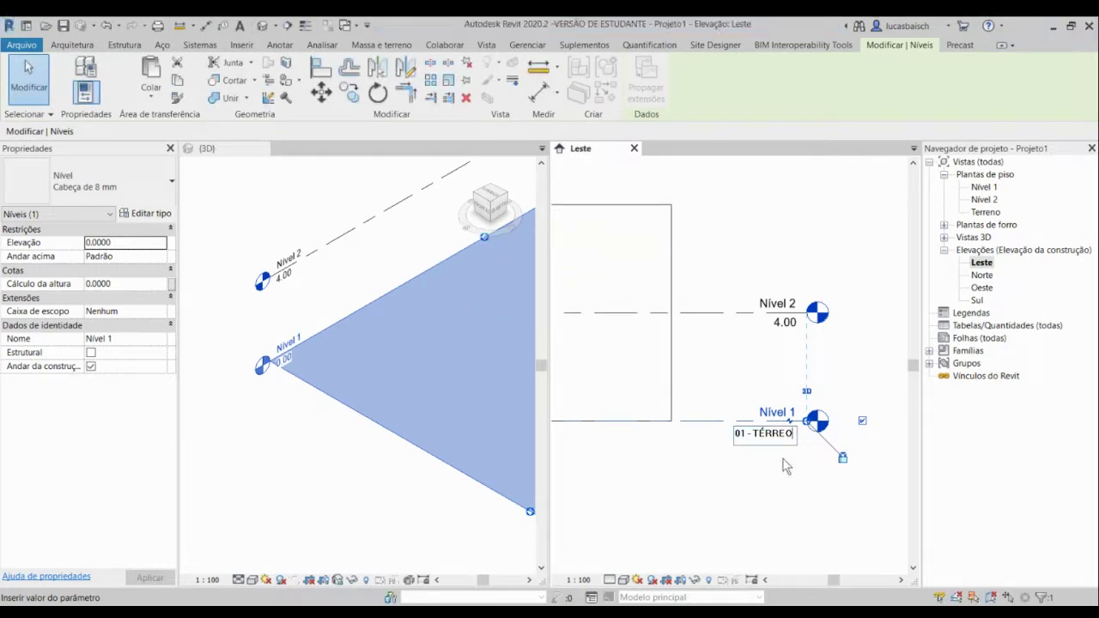
scroll(783, 463, up, 2)
key(ctrl+a)
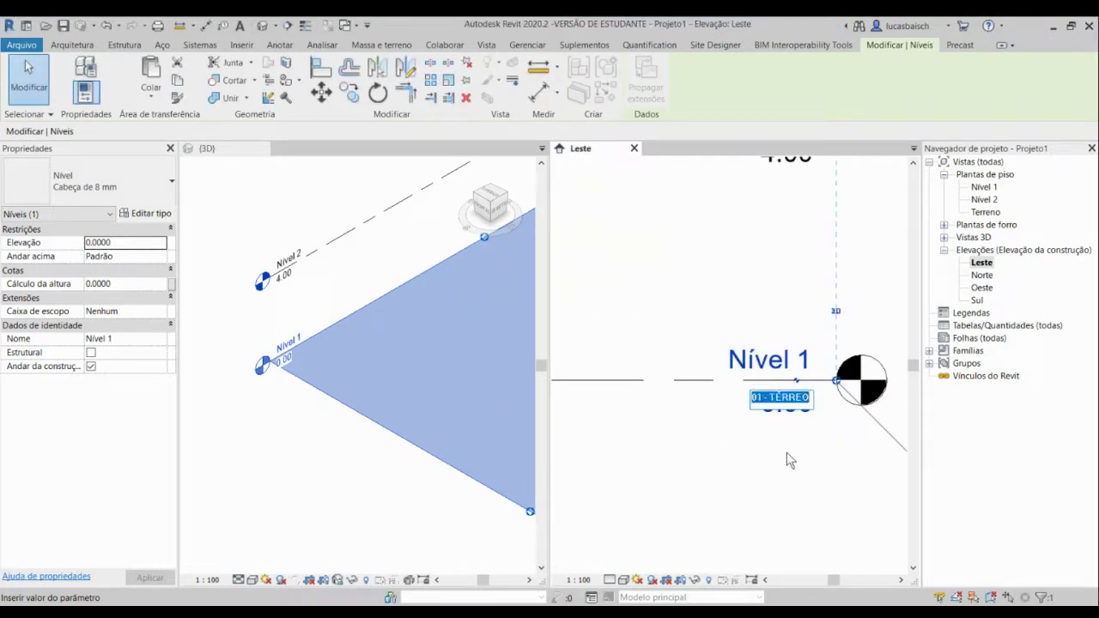
text(01 TÉRREO)
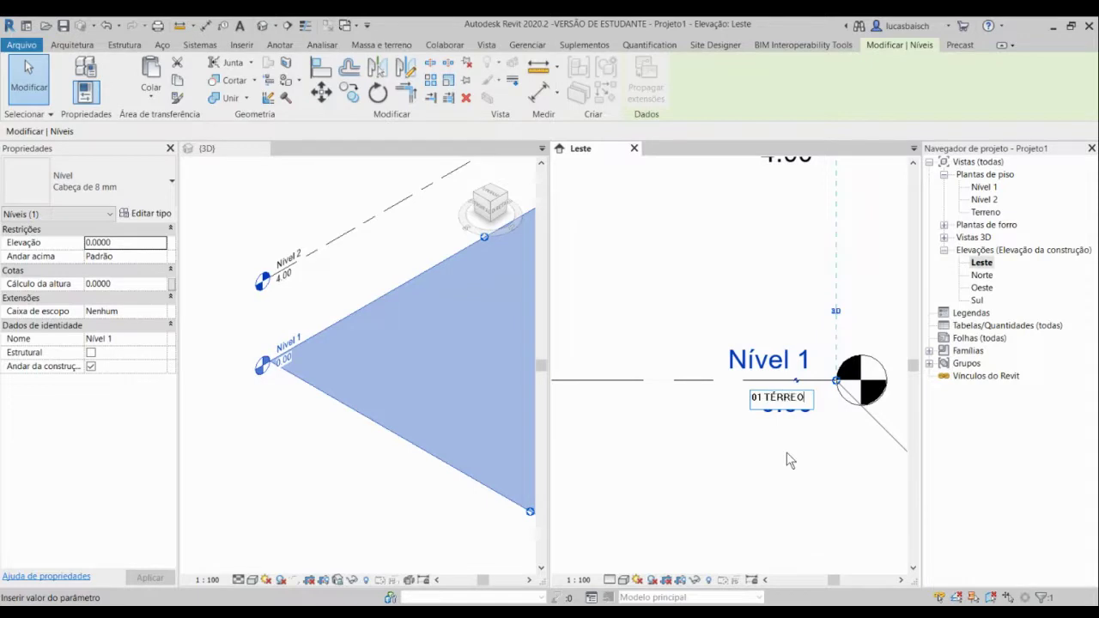
key(Return)
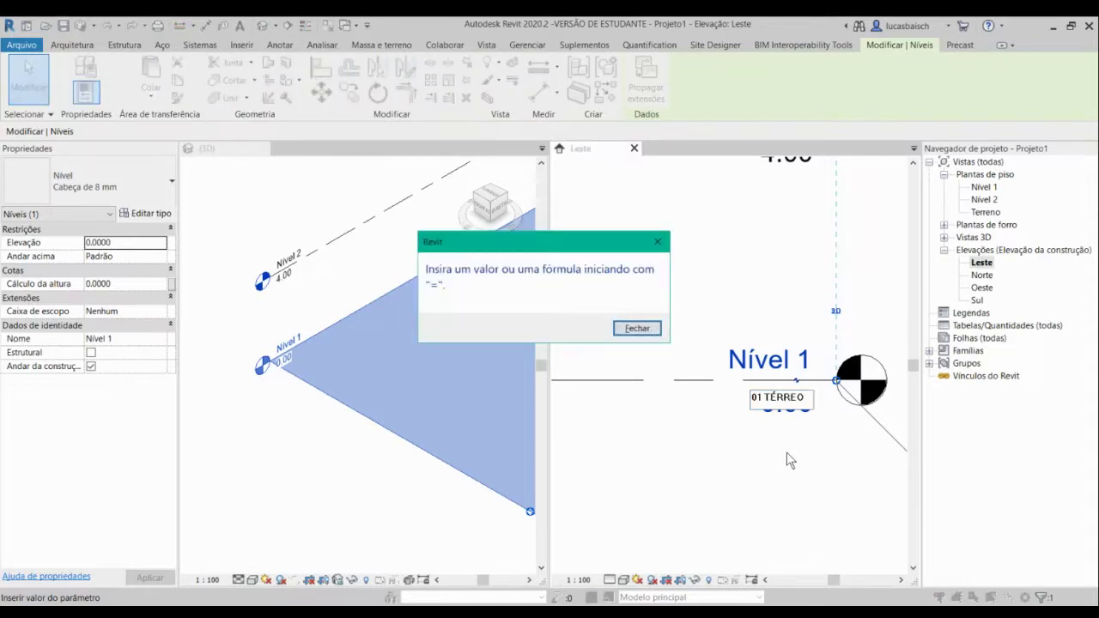
click(637, 329)
click(652, 324)
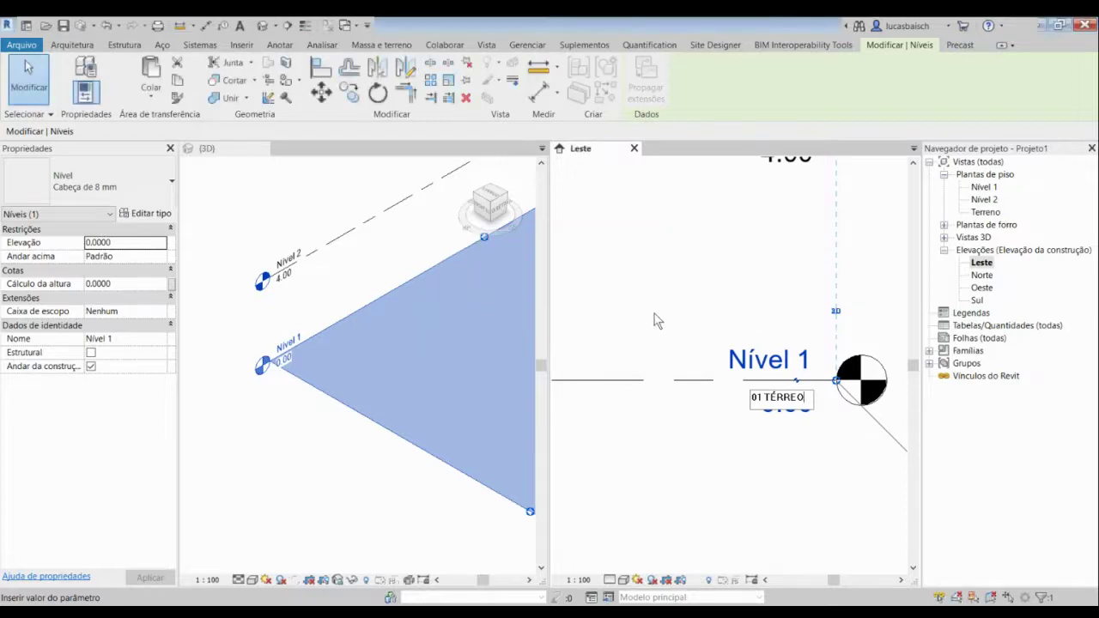
key(Escape)
- Rename the Nível 1 floor plan and its matching level as 01 TÉRREO
scroll(762, 312, down, 1)
middle_drag(762, 313, 750, 361)
click(983, 190)
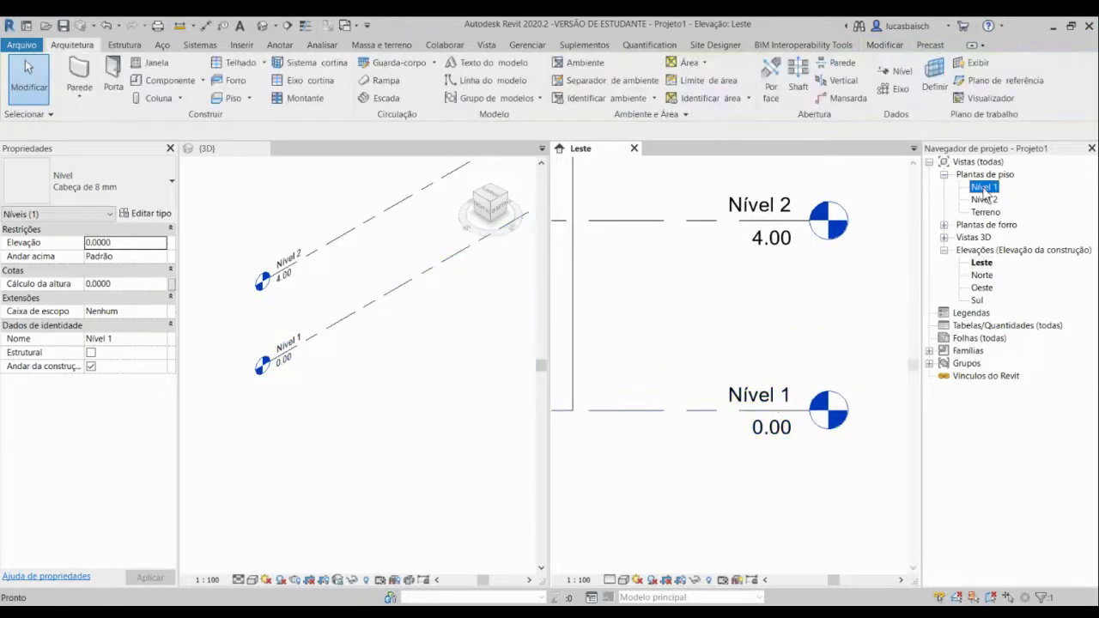
right_click(985, 190)
click(1003, 367)
text(0)
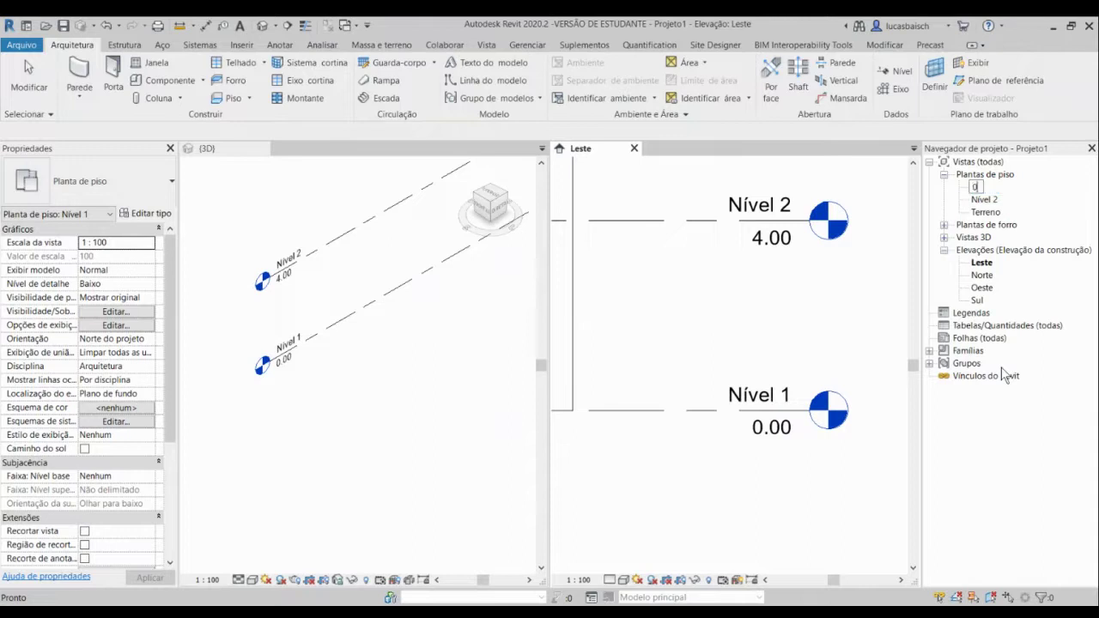
text(1 TÉRREO)
key(Return)
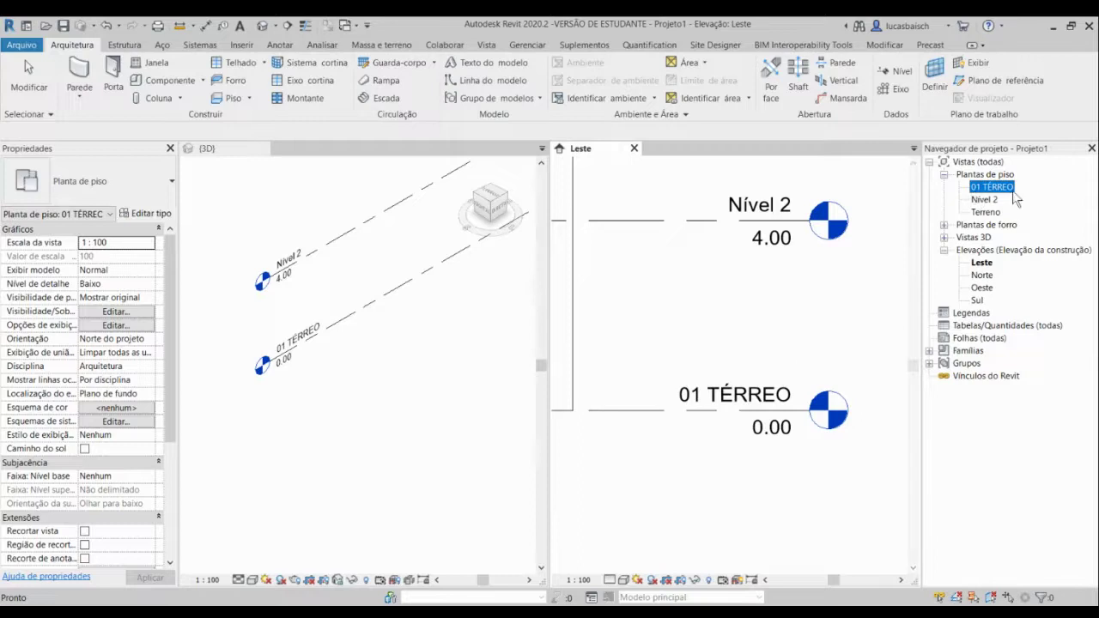
- Rename Nível 2 as 02 SUPERIOR in the Leste elevation, together with its matching floor plan
click(760, 300)
double_click(777, 204)
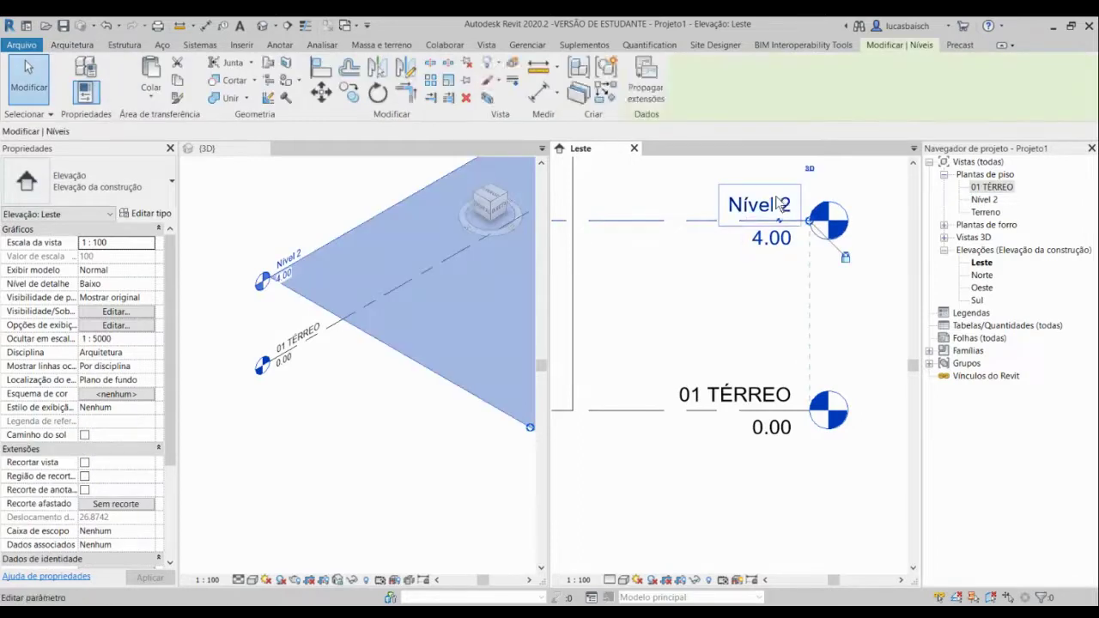
text(02 SUPERIOR)
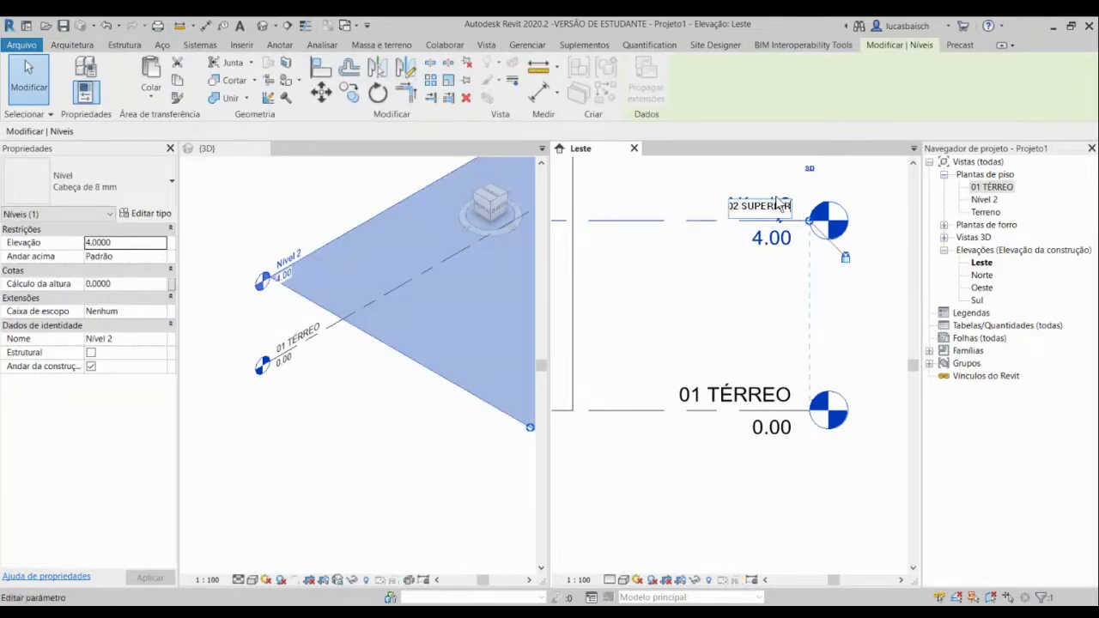
key(Return)
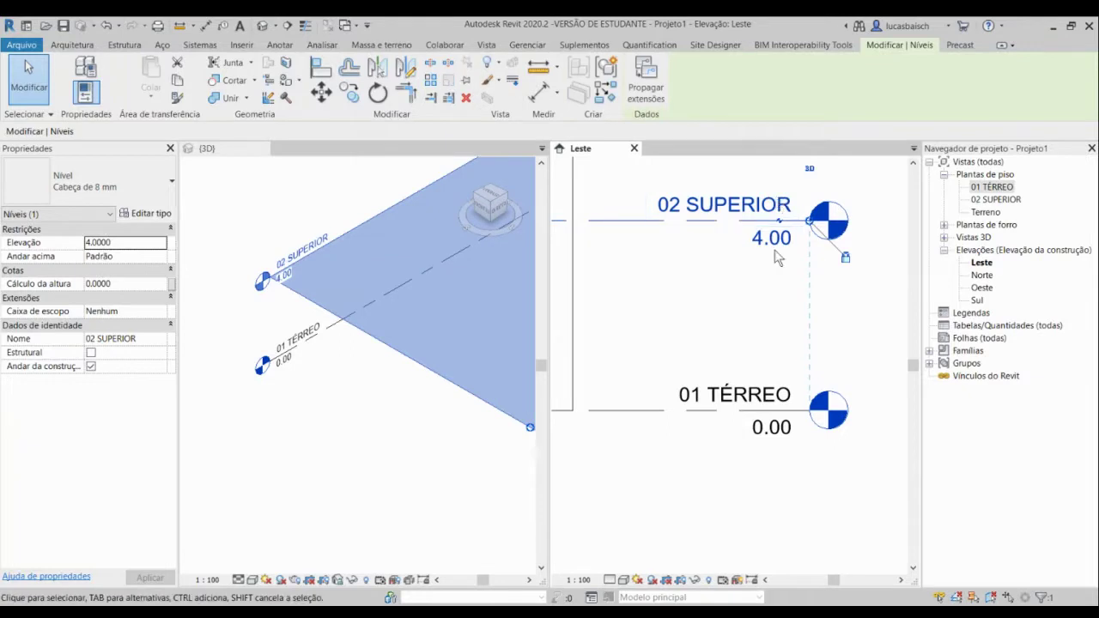
- Set the elevation of level 02 SUPERIOR to 2.8 in the Leste elevation and clear the selection
click(763, 284)
scroll(750, 294, down, 2)
double_click(759, 266)
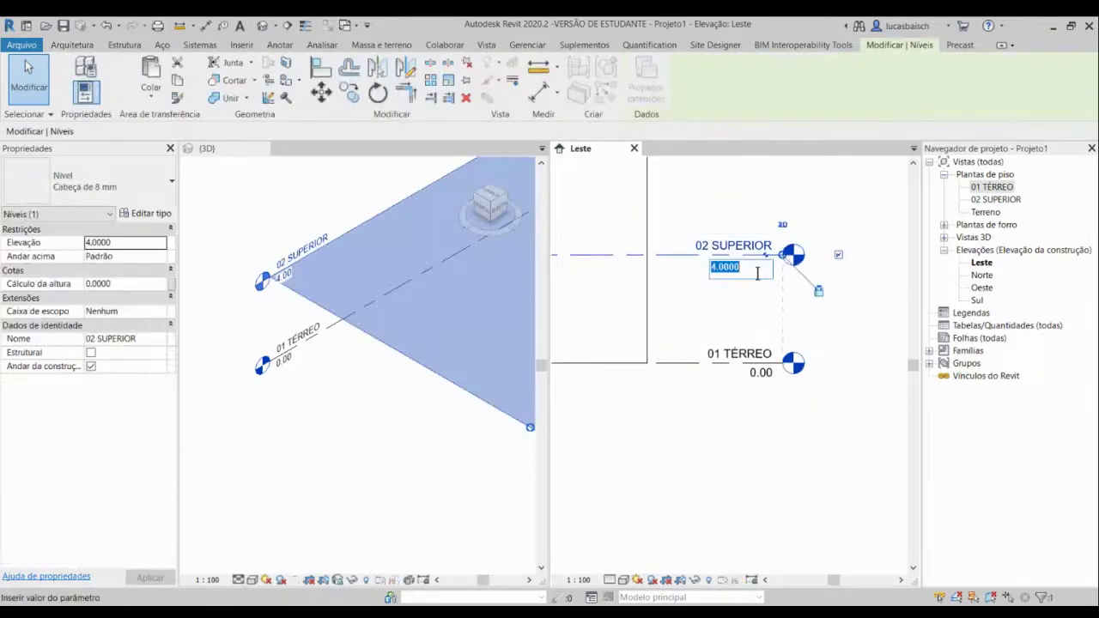
text(2.6)
key(BackSpace)
key(BackSpace)
text(.8)
key(Return)
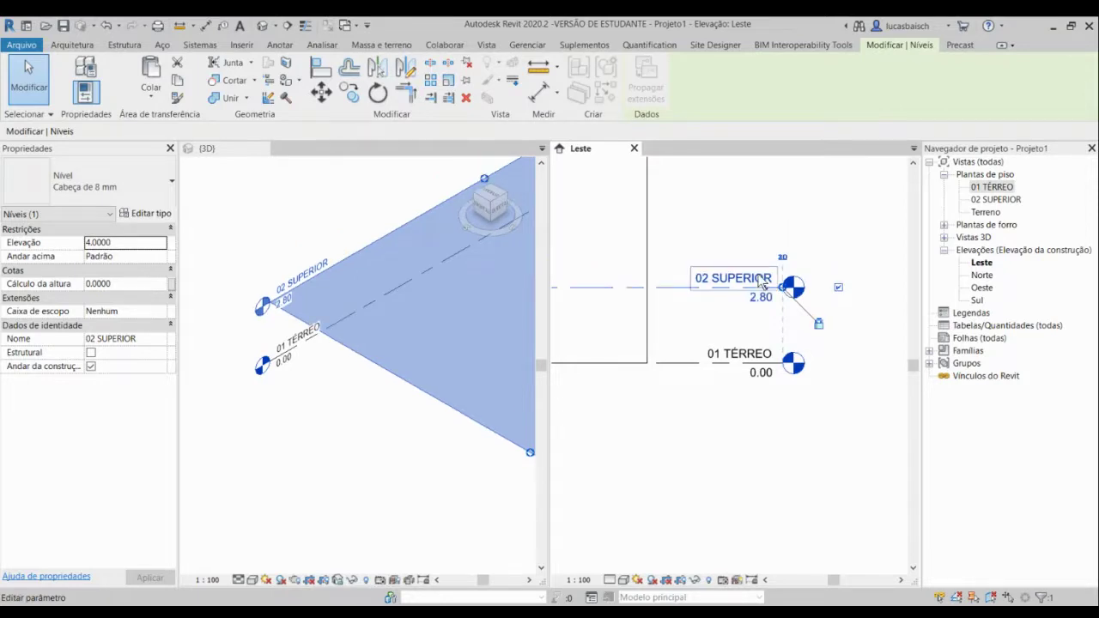
click(743, 233)
scroll(728, 271, down, 3)
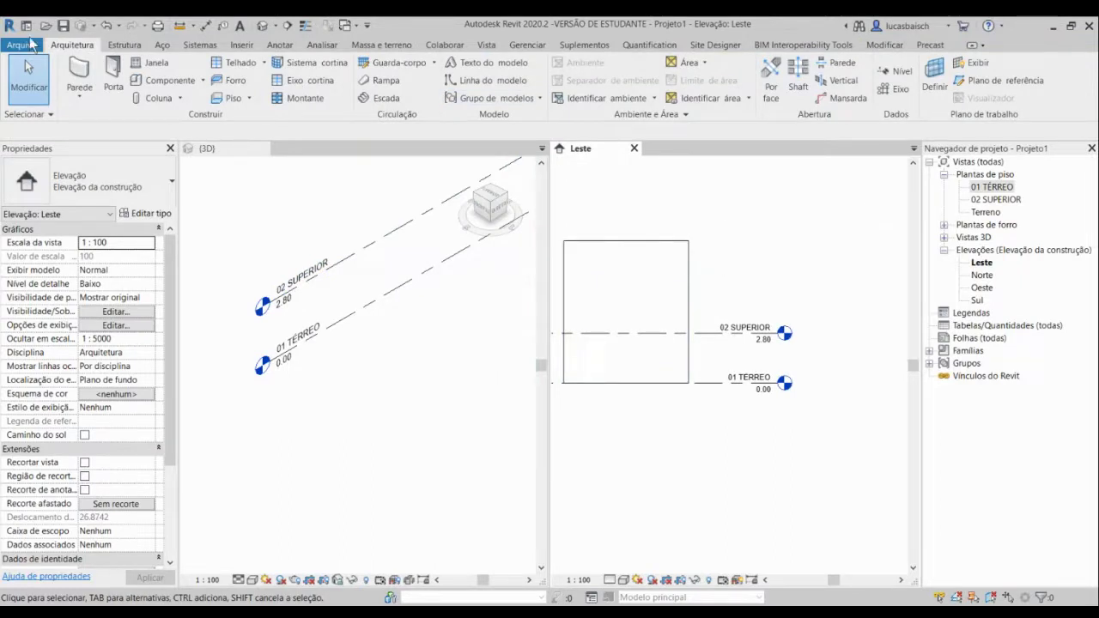
- Draw a new level with plan views at elevation 5.60 in the Leste elevation, aligned with the ends of the levels below
click(901, 73)
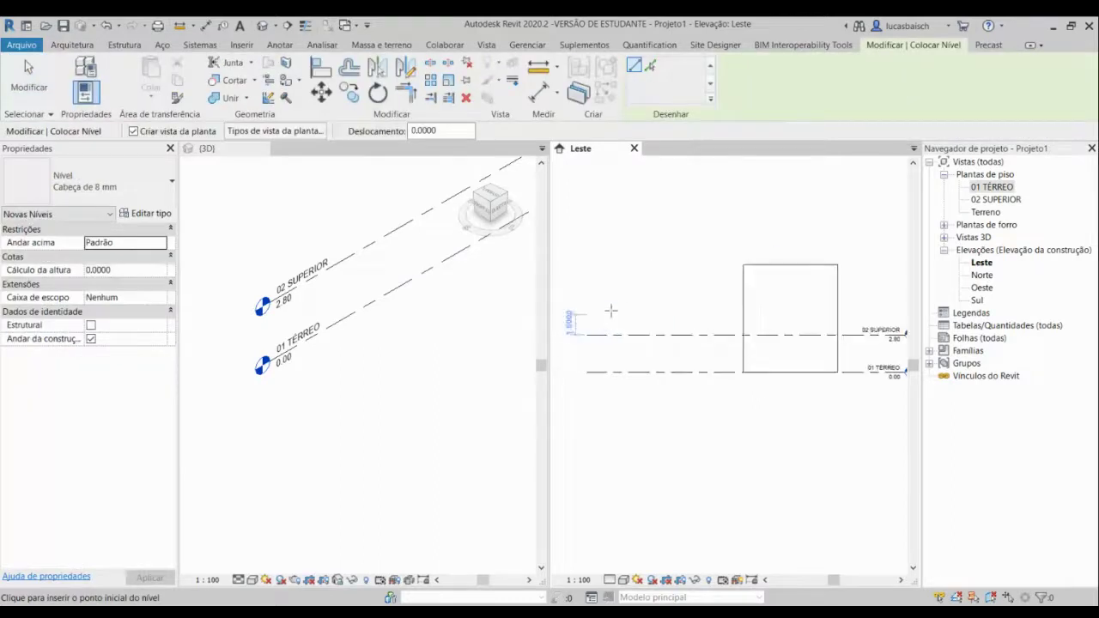
scroll(596, 314, down, 2)
scroll(885, 319, up, 5)
middle_drag(886, 319, 744, 302)
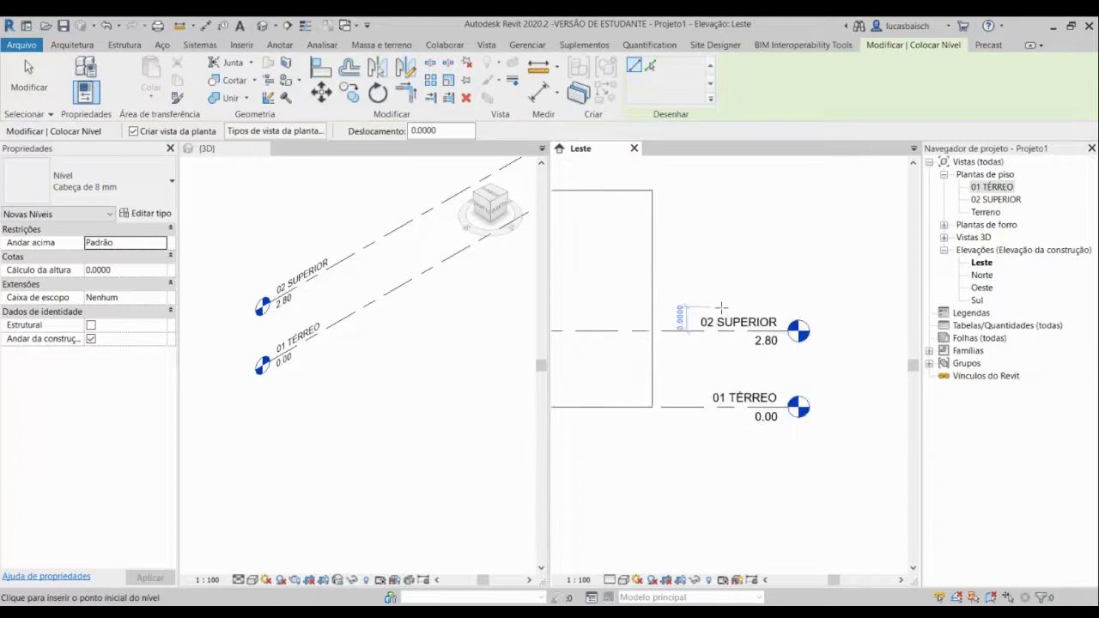
middle_drag(643, 326, 815, 319)
middle_drag(615, 291, 797, 304)
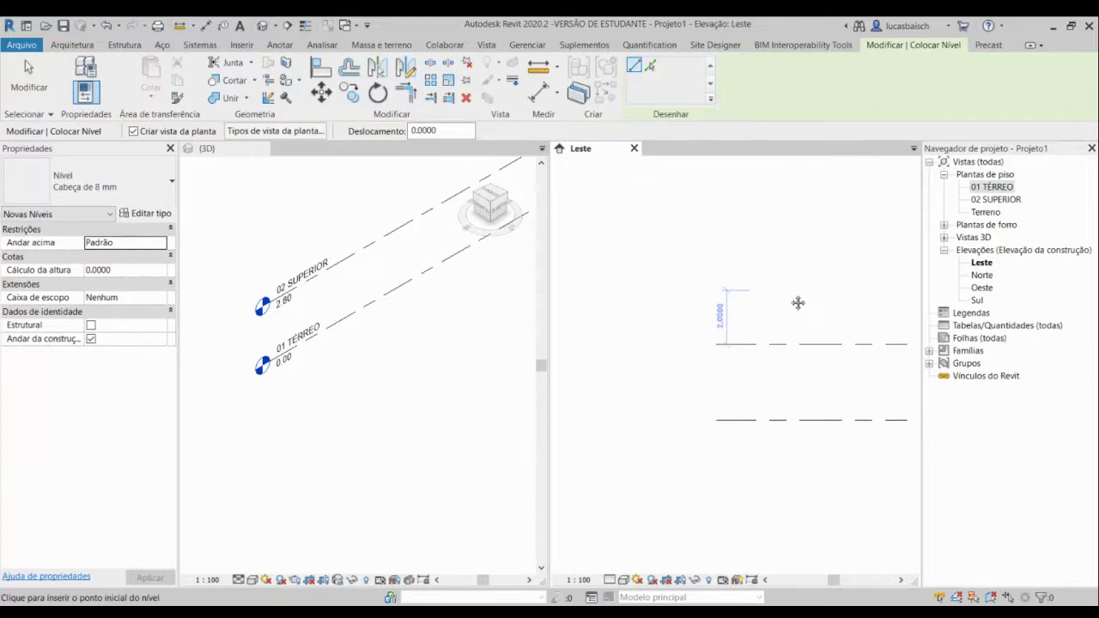
click(701, 269)
scroll(735, 265, down, 3)
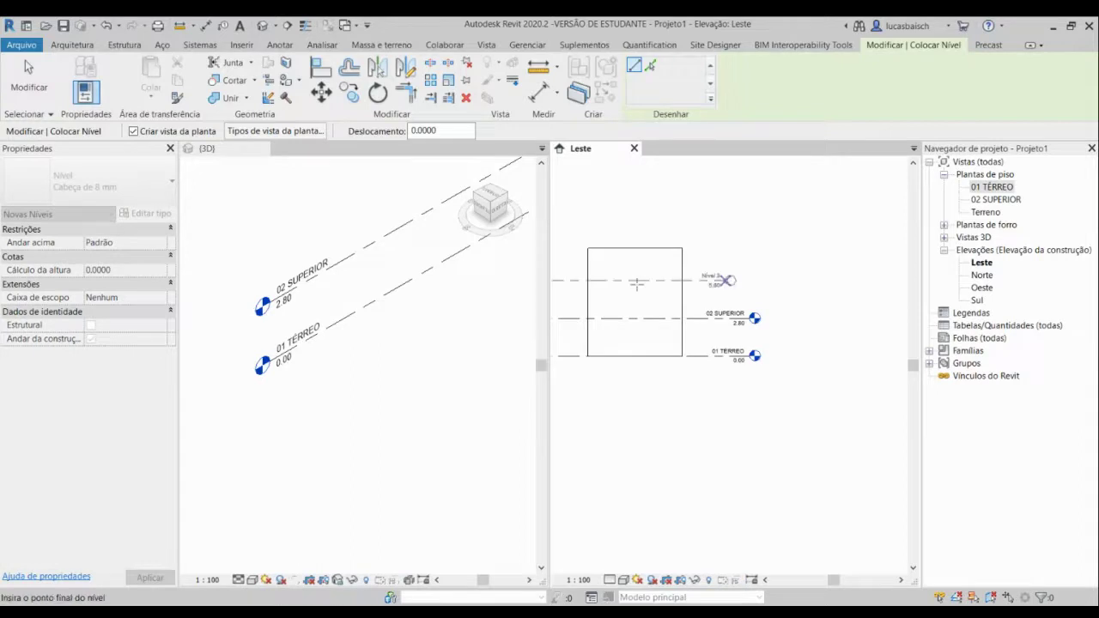
click(751, 280)
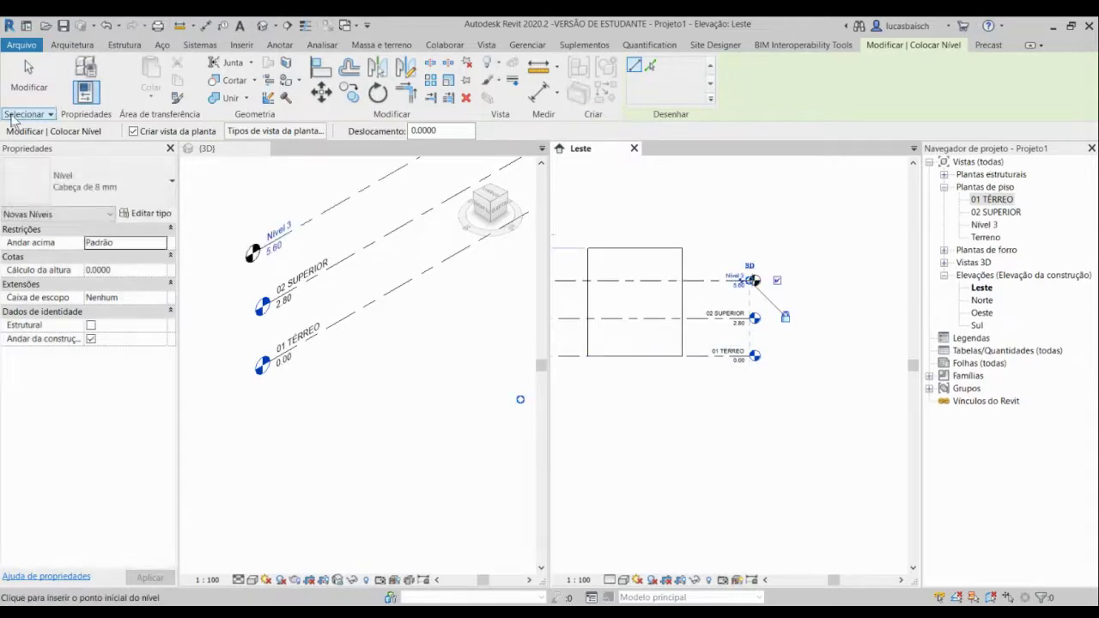
click(28, 73)
- Rename the new uppermost level as 03 COBERTURA, together with its matching plan views, and clear the selection
scroll(723, 181, up, 1)
scroll(739, 313, up, 2)
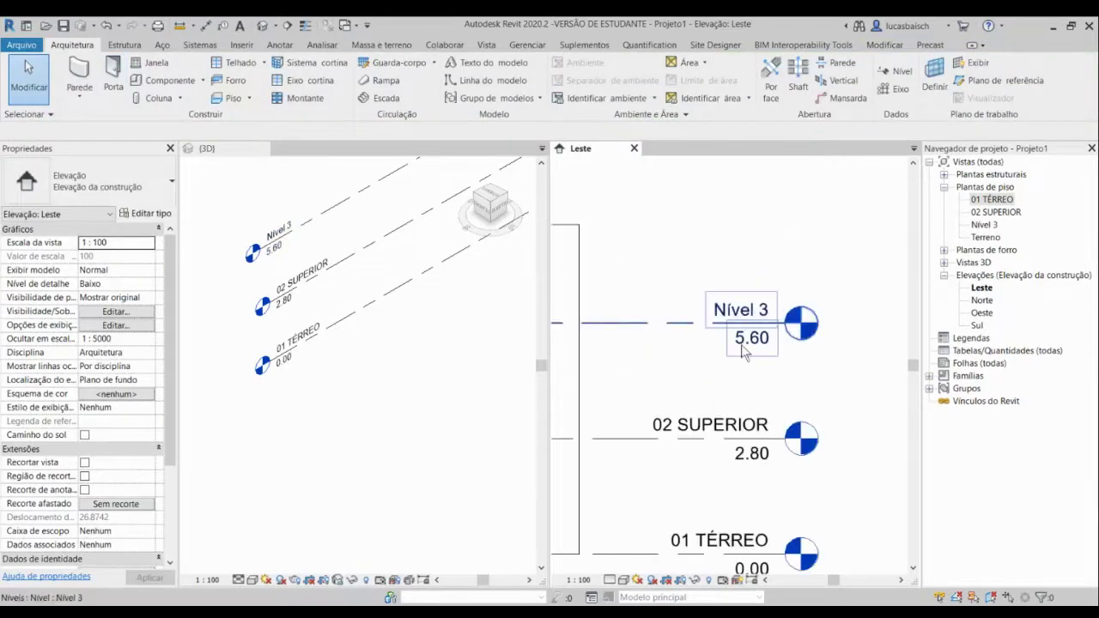
double_click(743, 310)
text(03)
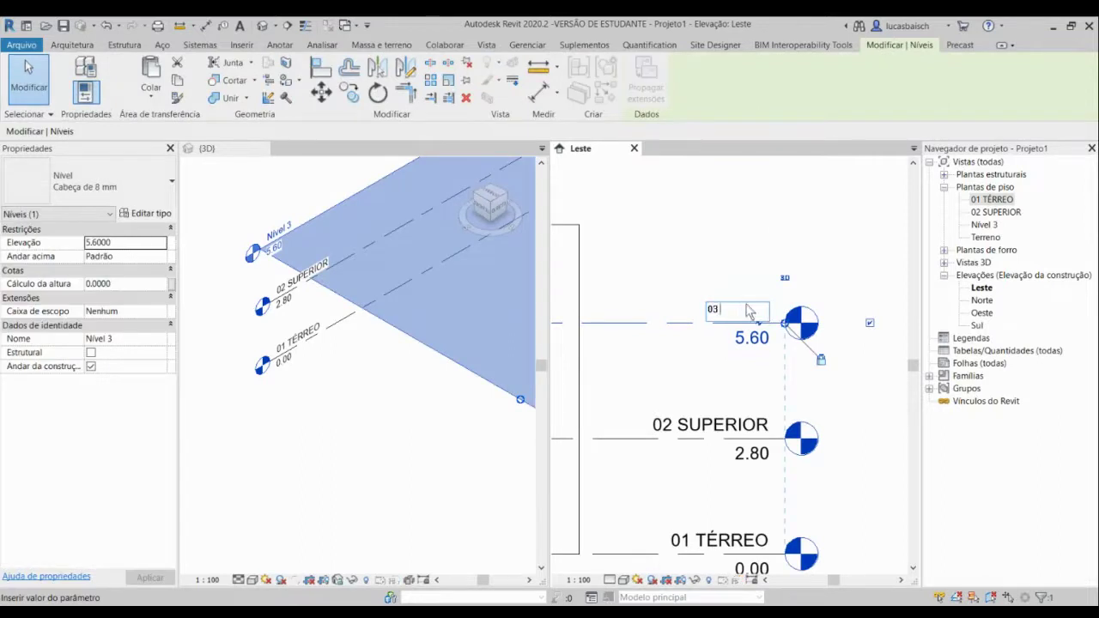
text( COBERTURA)
key(Return)
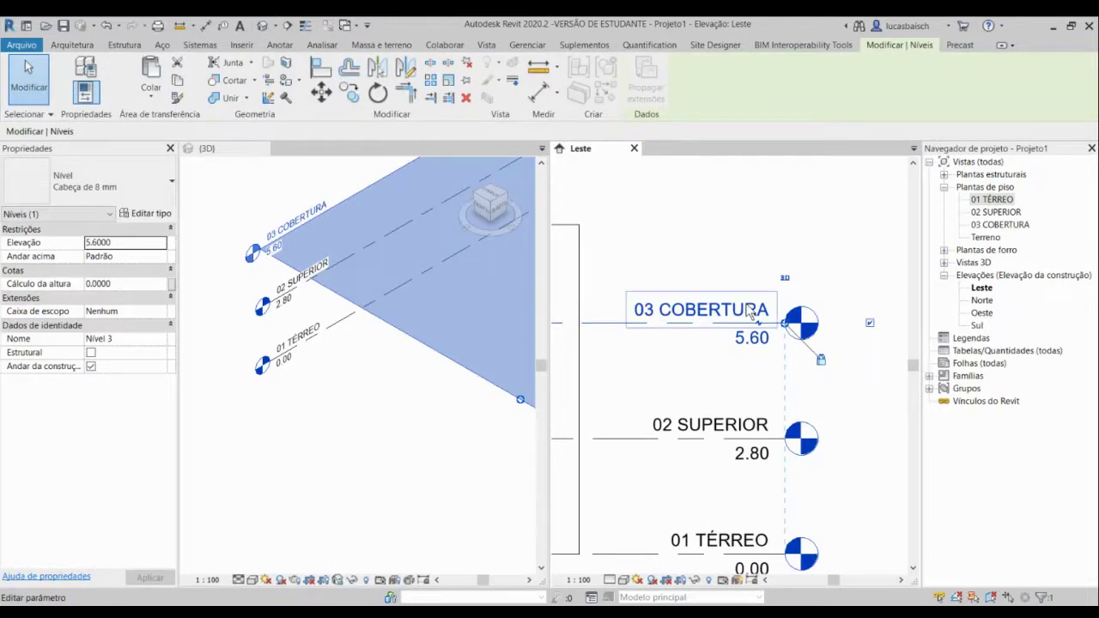
click(764, 230)
- Fit all three levels and the wall in both the 3D view and the Leste elevation
click(326, 309)
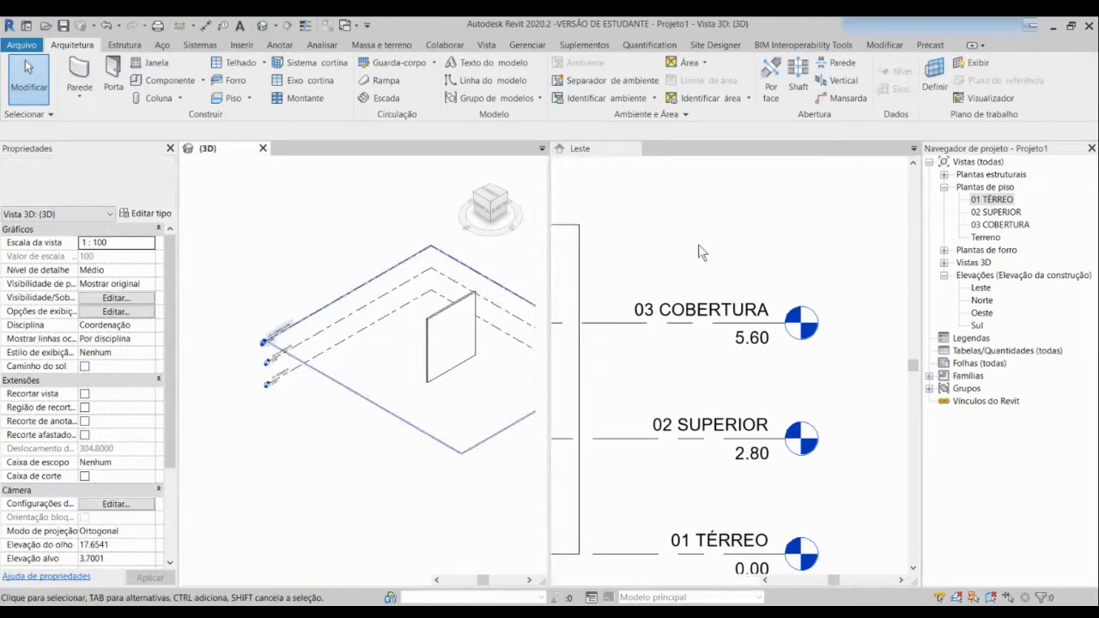
scroll(702, 253, down, 4)
middle_click(352, 252)
middle_click(352, 252)
click(701, 214)
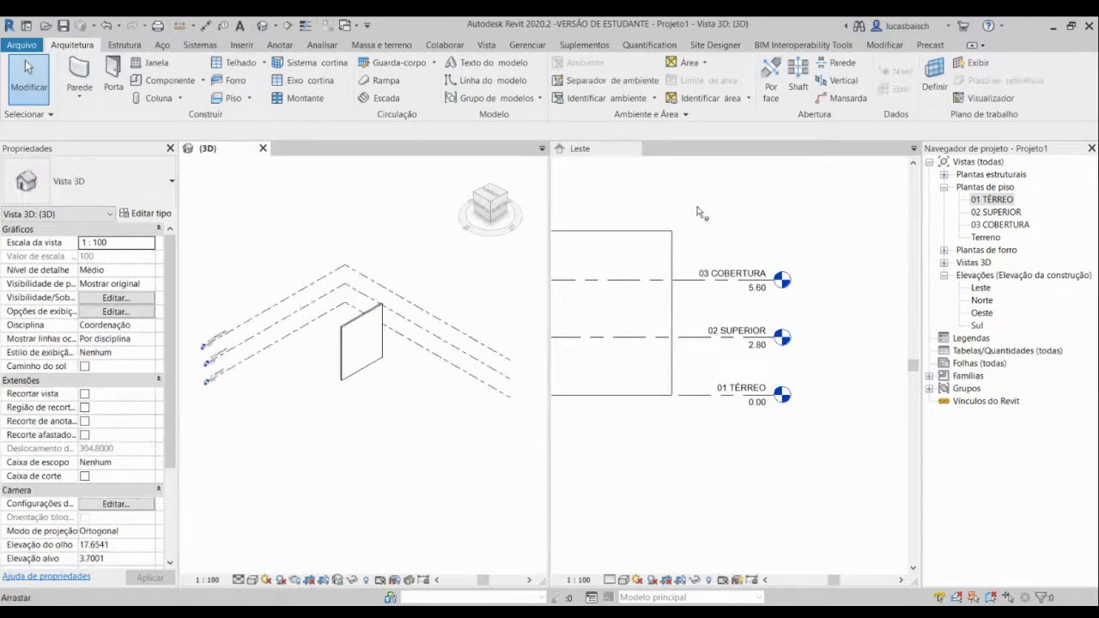
middle_click(773, 195)
middle_click(774, 195)
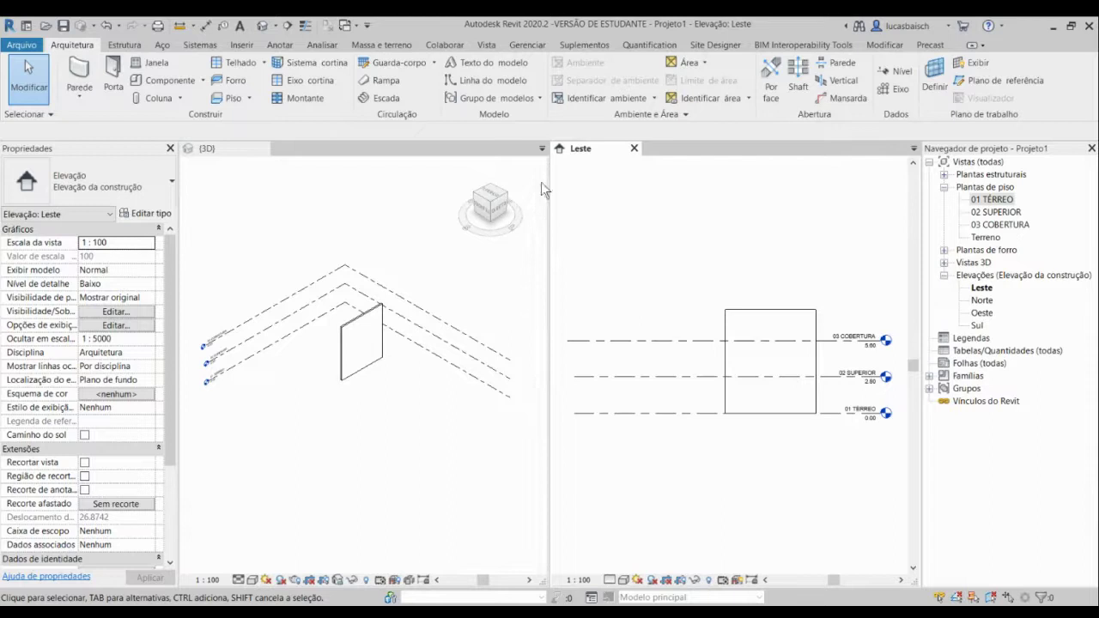
- Save the project as WEBCONFERÊNCIAS PROJETO in the desktop folder Quarentena UNIFACS, _AULAS DESENHO PARAMÉTRICO, gravações
click(68, 25)
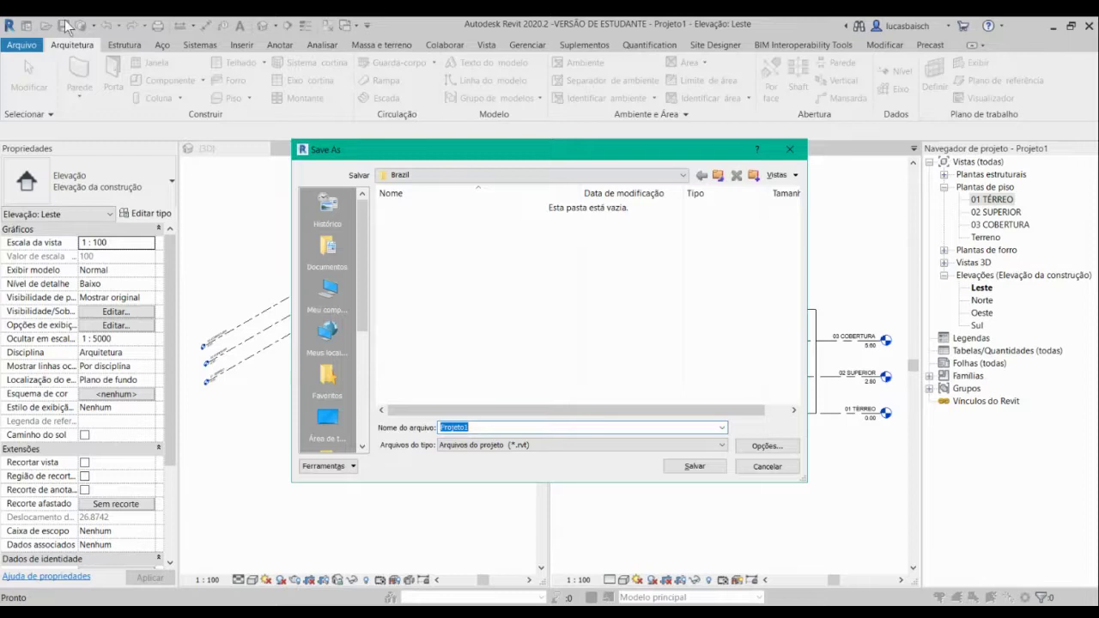
click(336, 420)
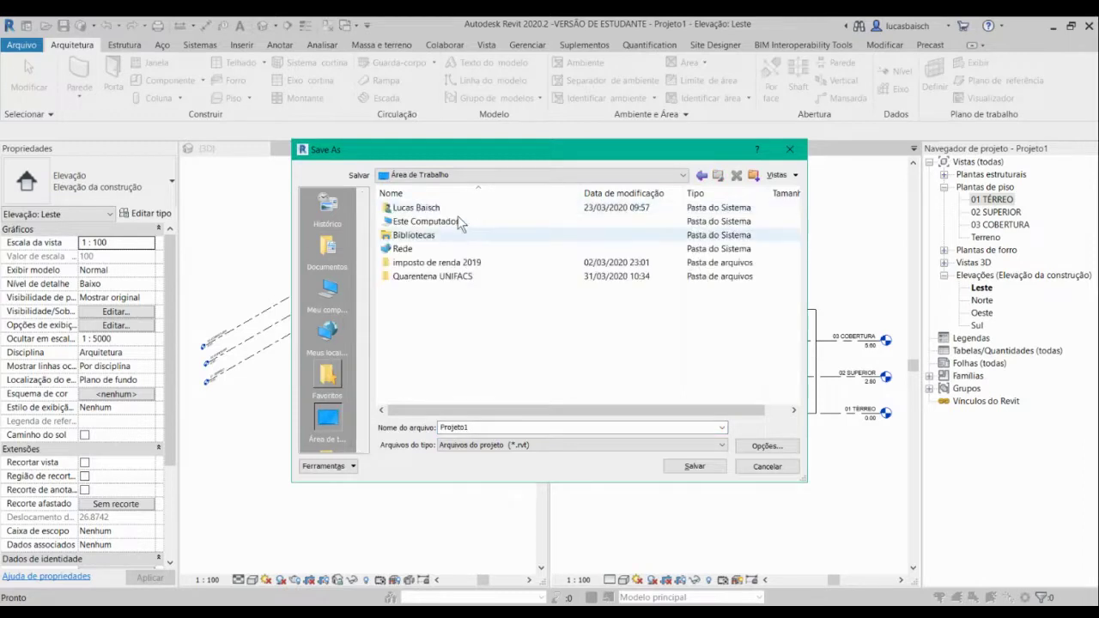
double_click(460, 277)
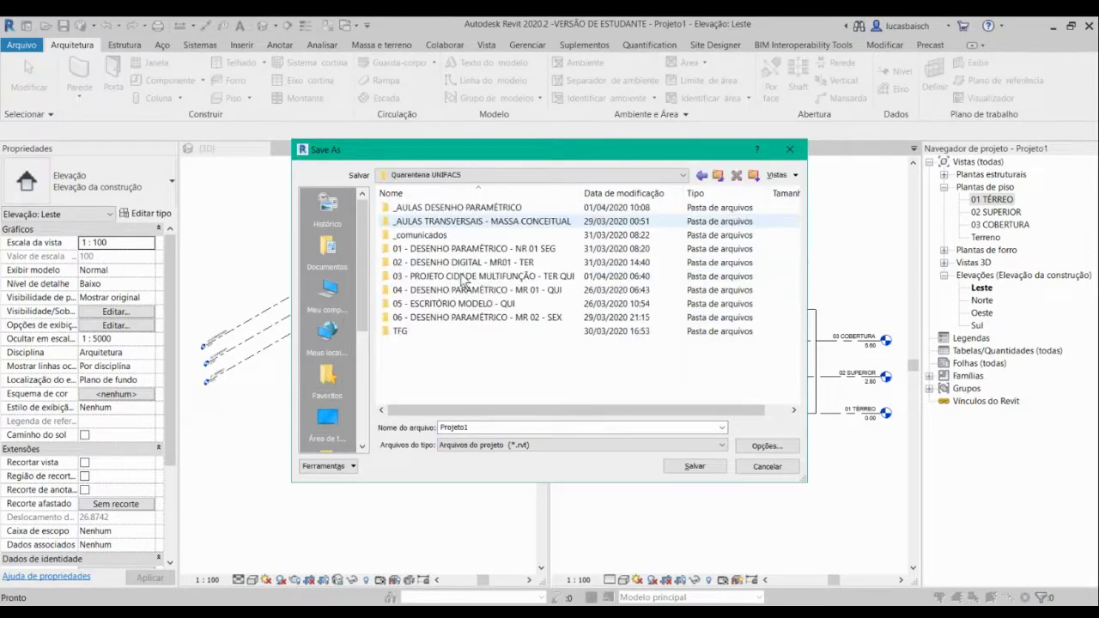
double_click(459, 208)
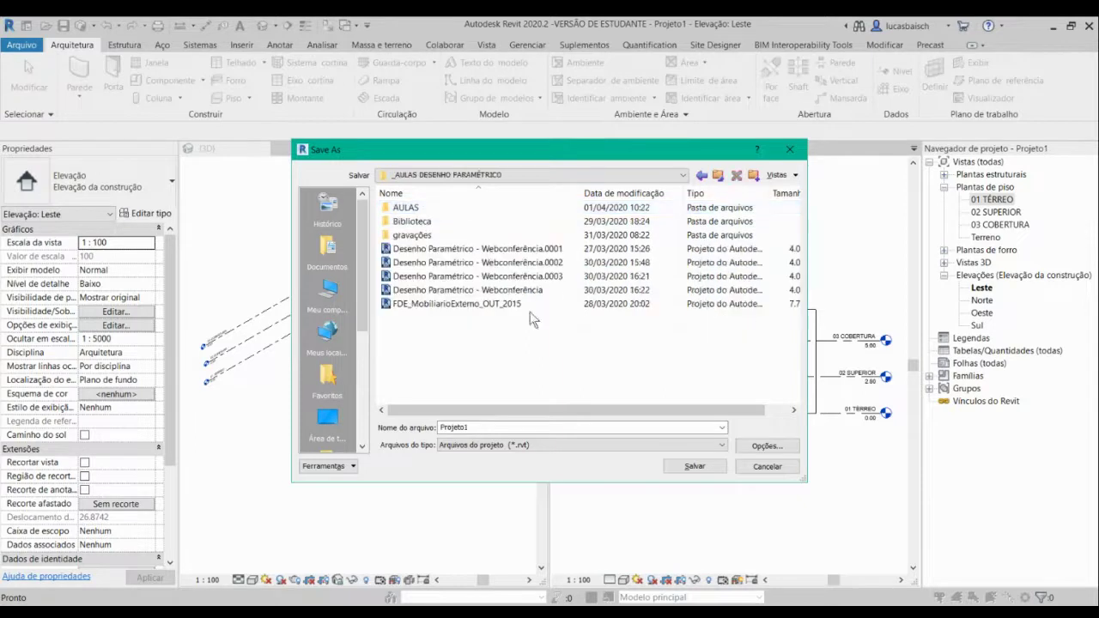
double_click(494, 235)
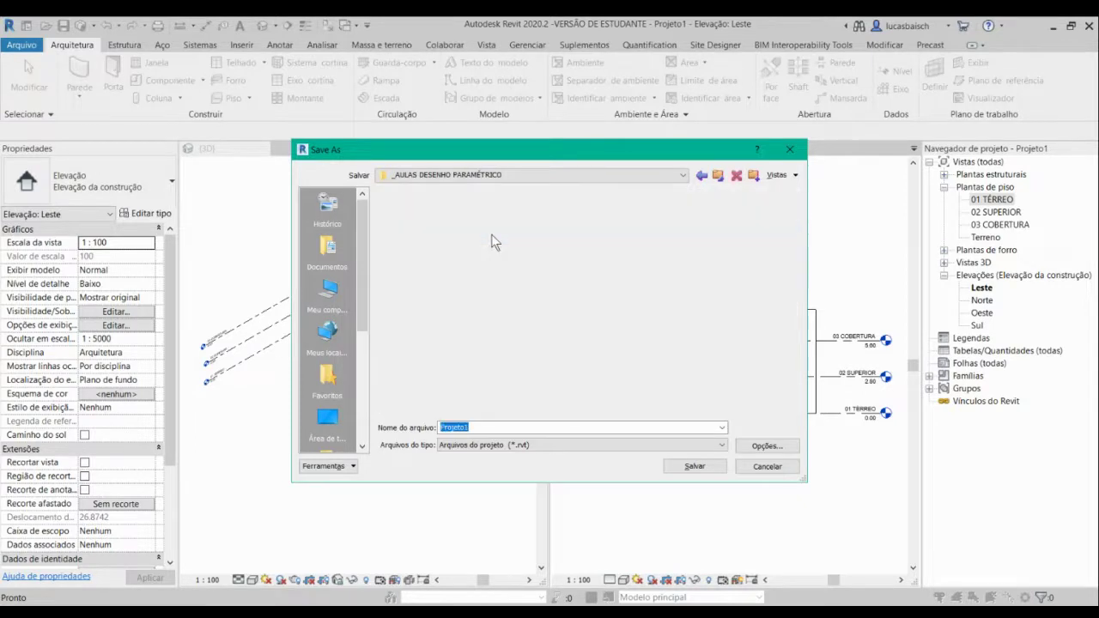
text(WEBCONFERÊNC)
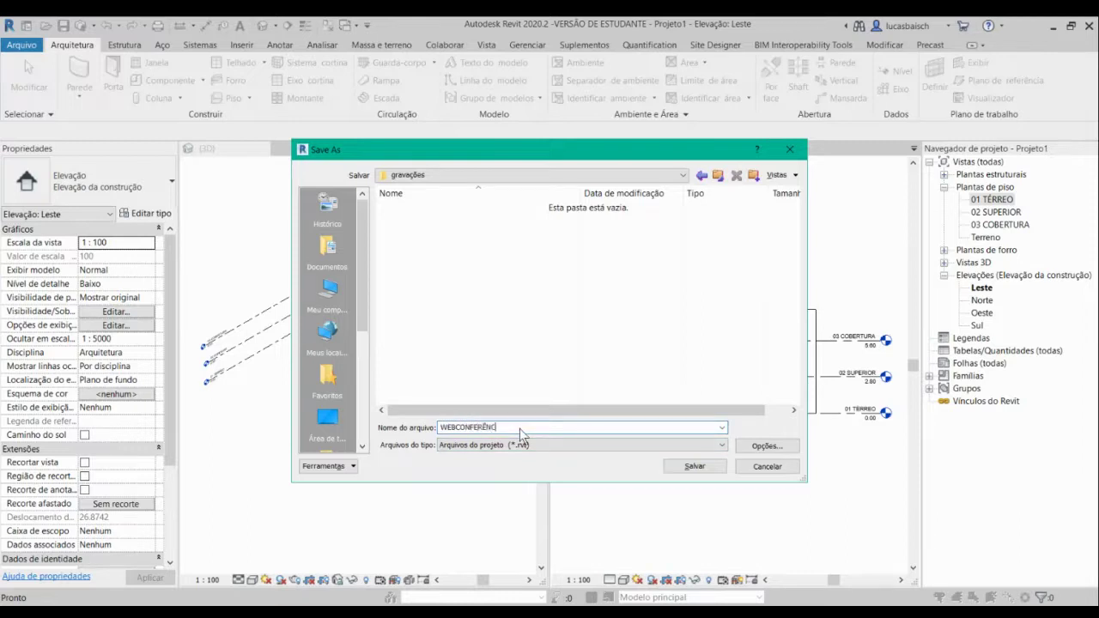
text(IAS PROJETO)
click(700, 464)
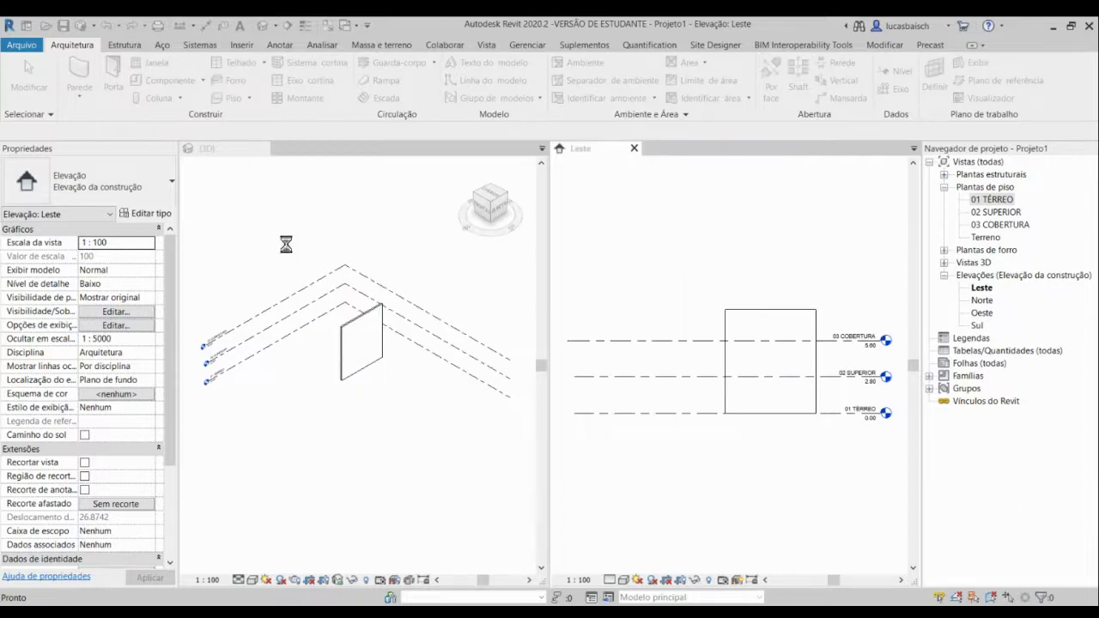